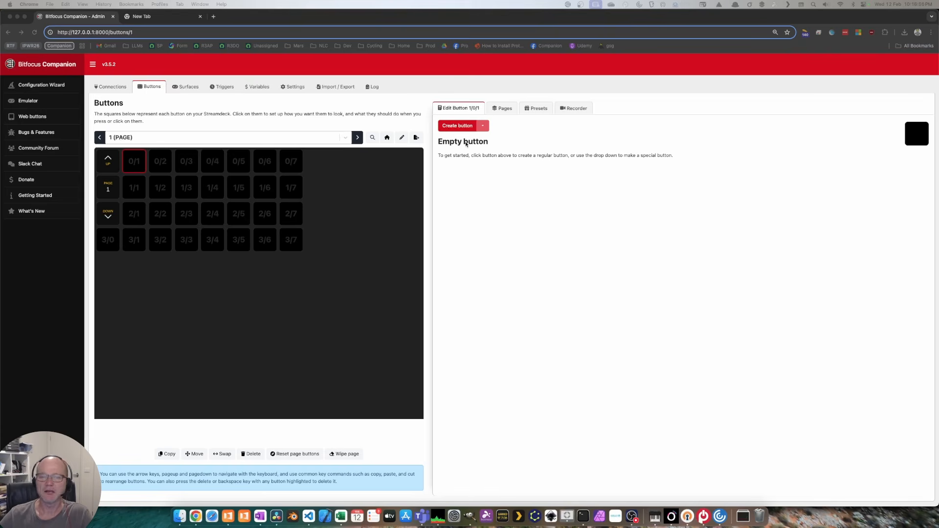
Step: Create a regular button at 0/1 labelled 'Text'
left_click(459, 127)
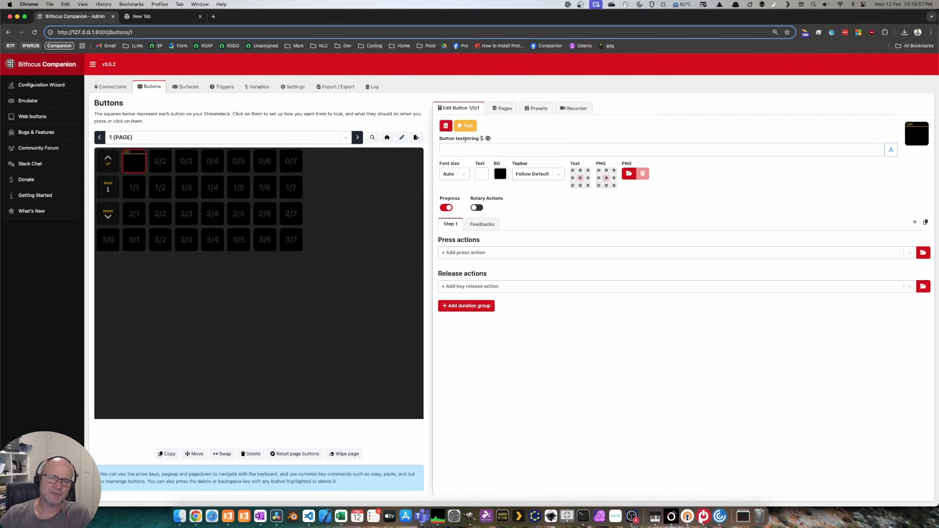
left_click(469, 148)
type("TExt")
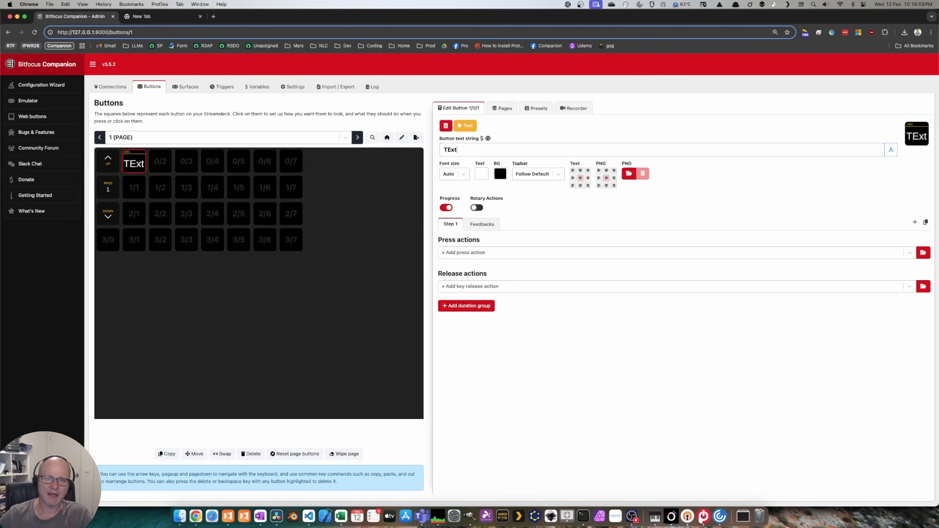
key("BackSpace")
key("BackSpace")
key("BackSpace")
type("ext")
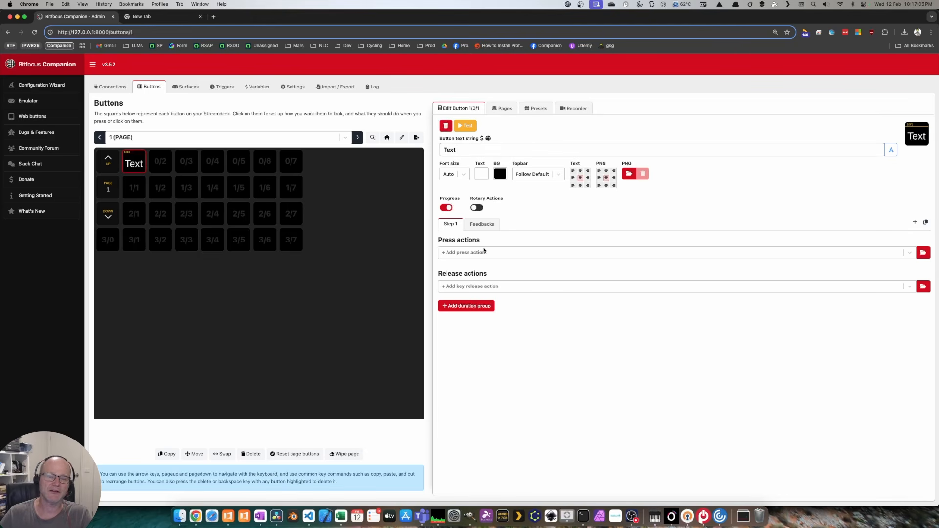
Step: Add a Propresenter-API Trigger: Operation press action set to Presentation, Next
left_click(923, 252)
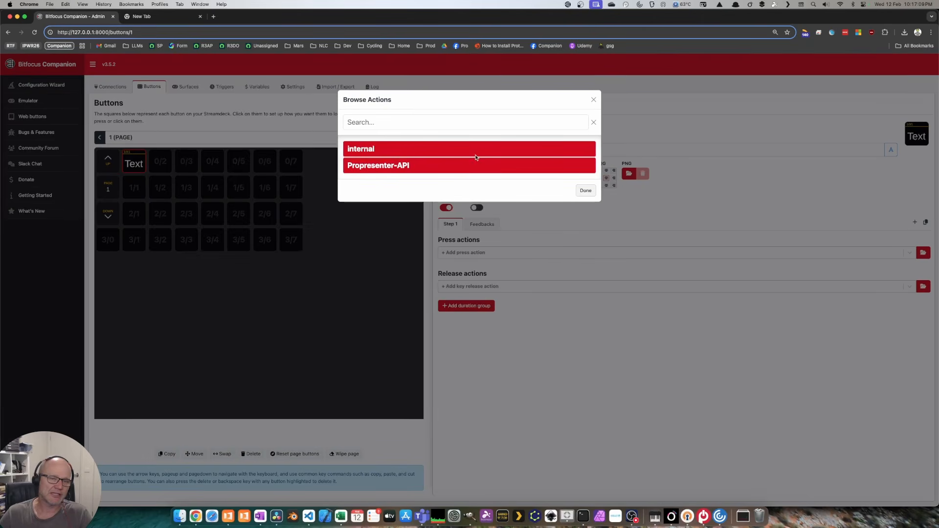
left_click(430, 167)
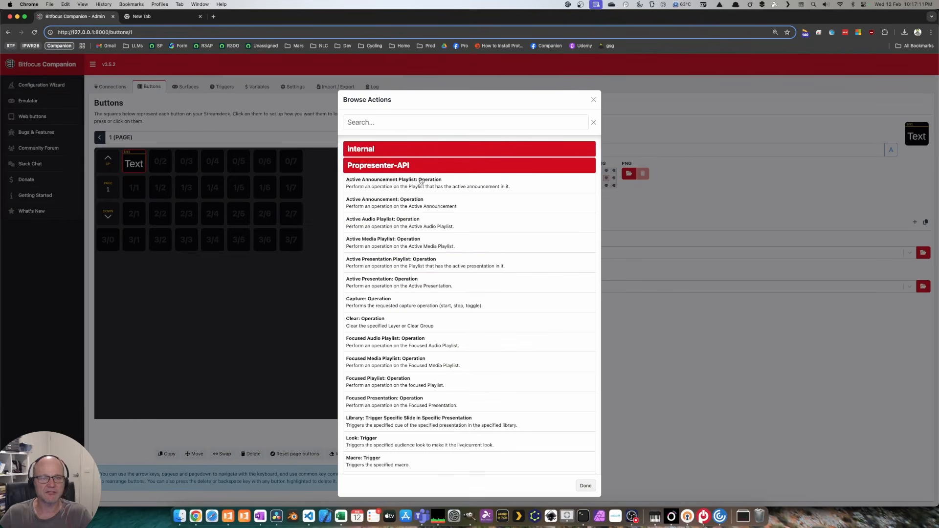
scroll(479, 316, "down", 3)
scroll(468, 321, "down", 3)
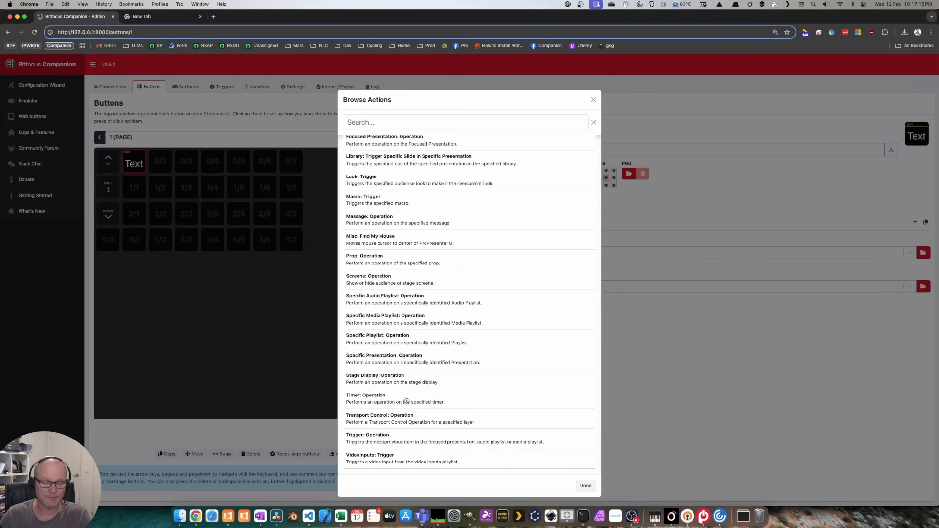
left_click(399, 436)
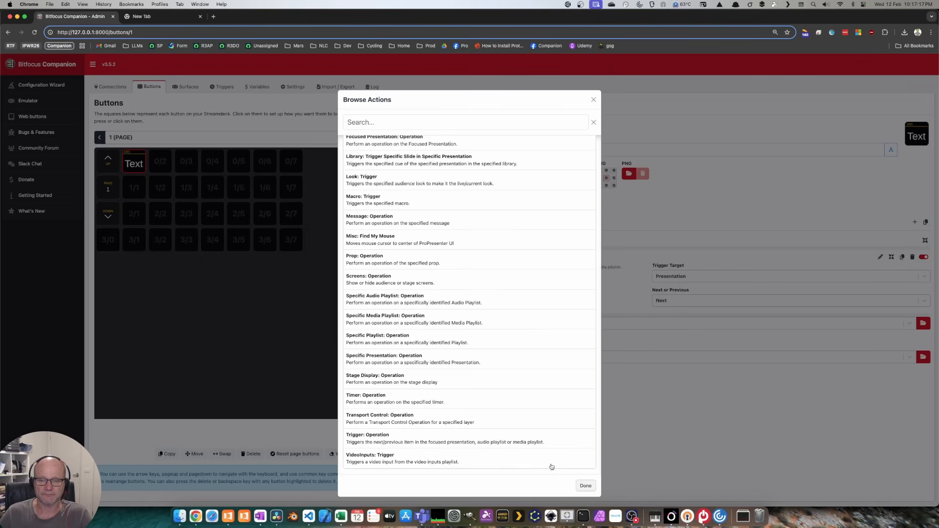
left_click(586, 485)
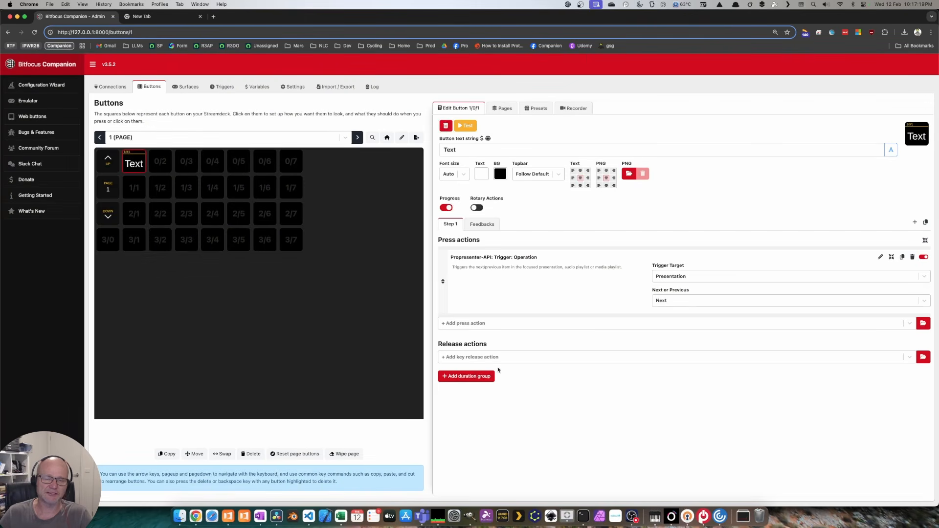
left_click(482, 224)
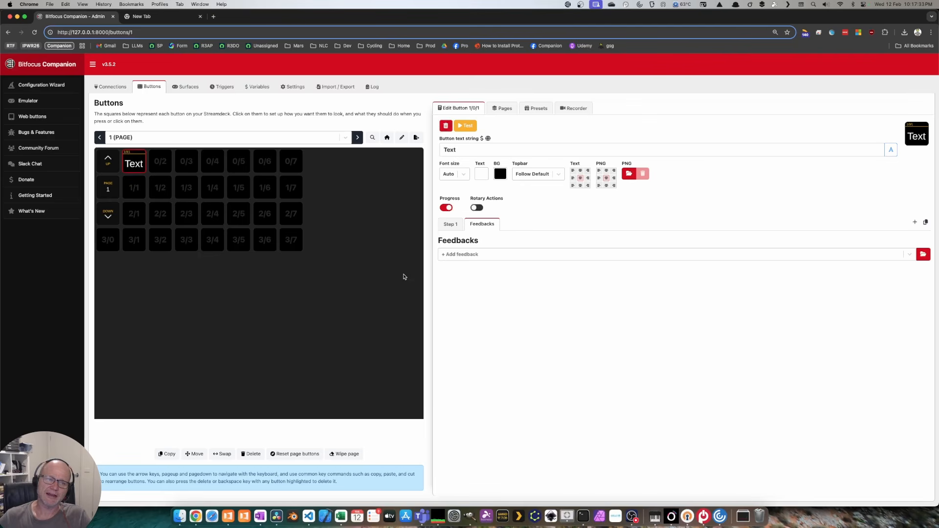
Step: Clear button 0/1 and browse the Propresenter-API Announcement presets
left_click(446, 128)
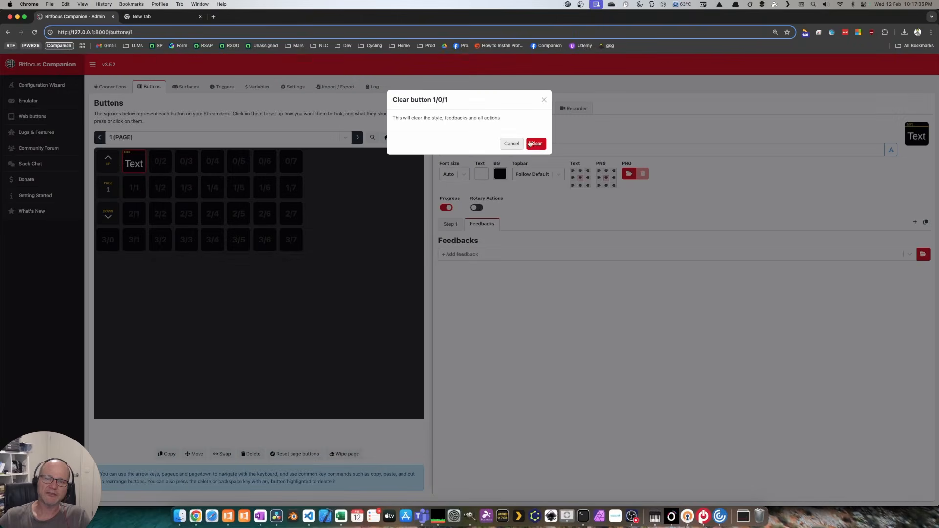
left_click(532, 143)
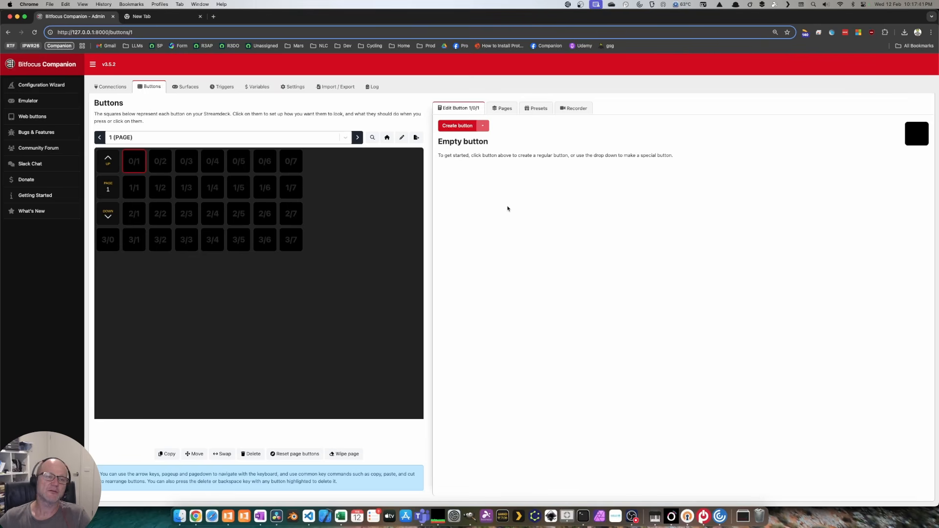
left_click(540, 109)
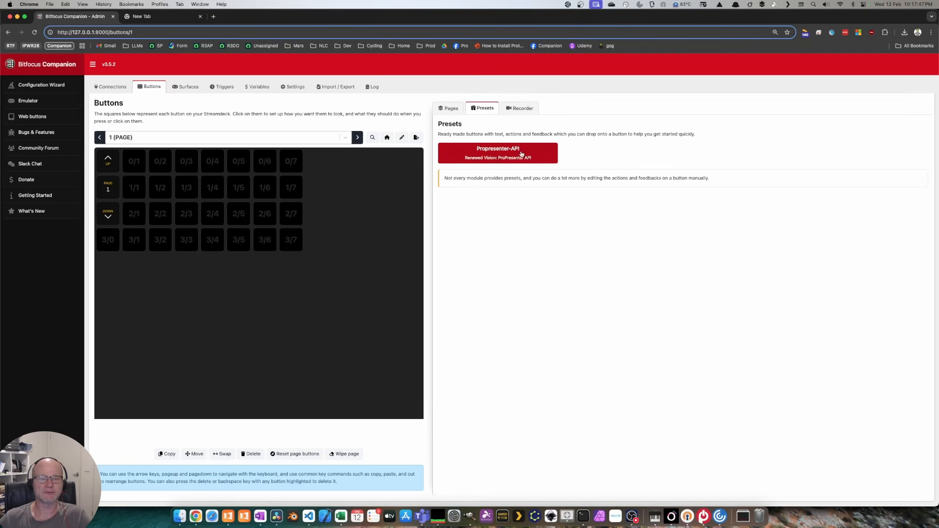
left_click(498, 155)
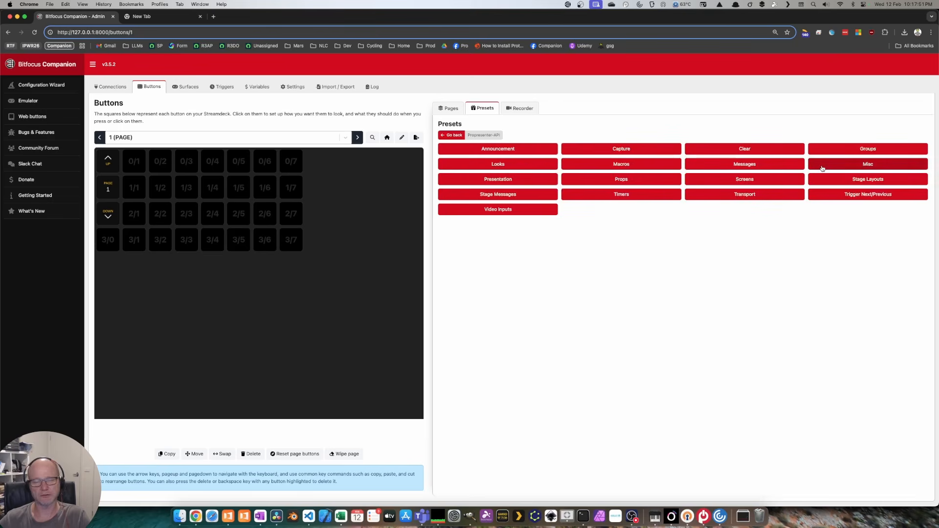
left_click(530, 150)
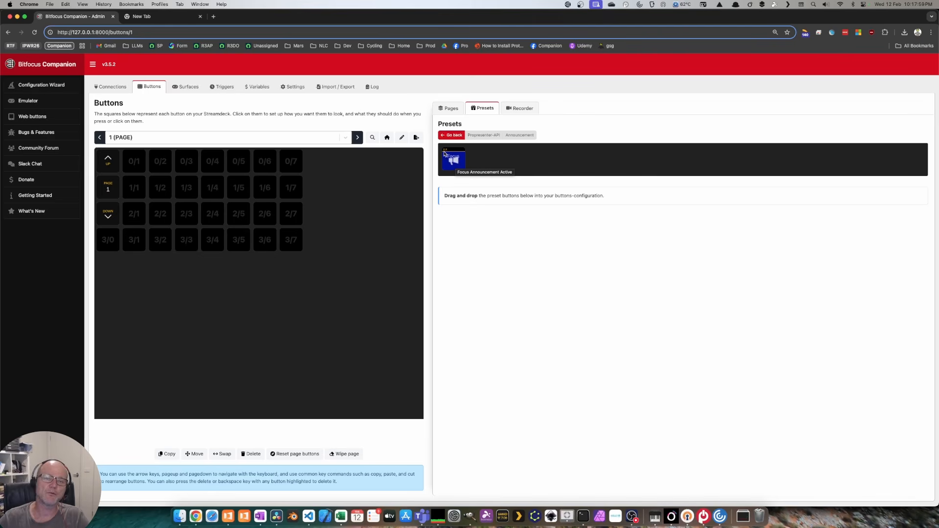
Step: Disable 'Show the topbar on each button' in Settings and return to Buttons
left_click(294, 88)
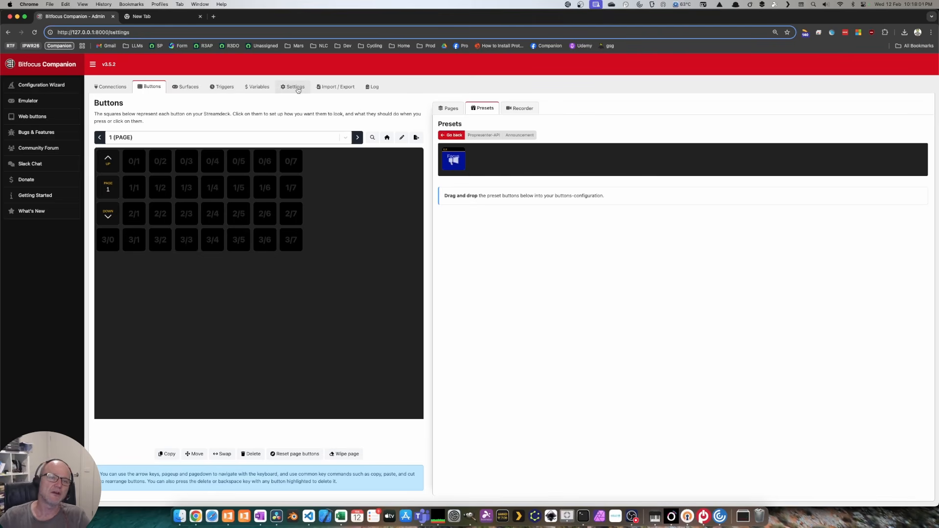
left_click_drag(149, 228, 203, 230)
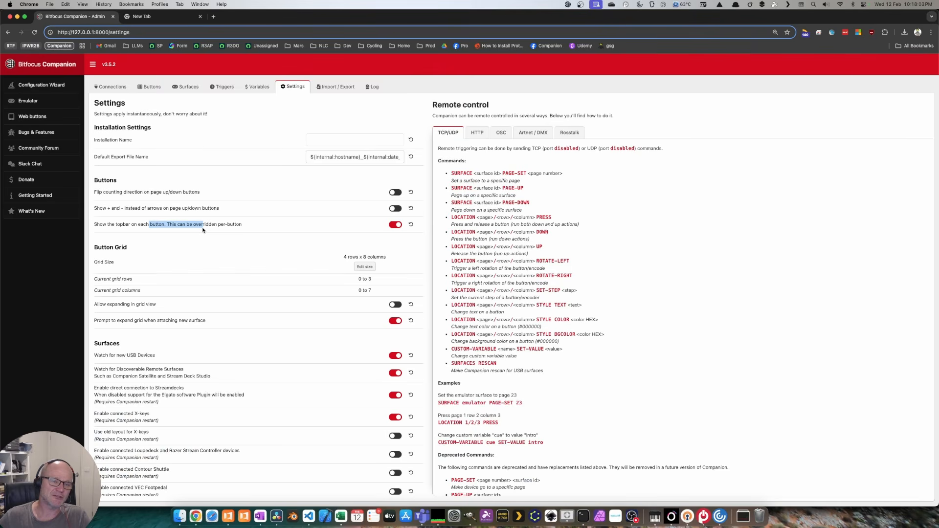
left_click(397, 225)
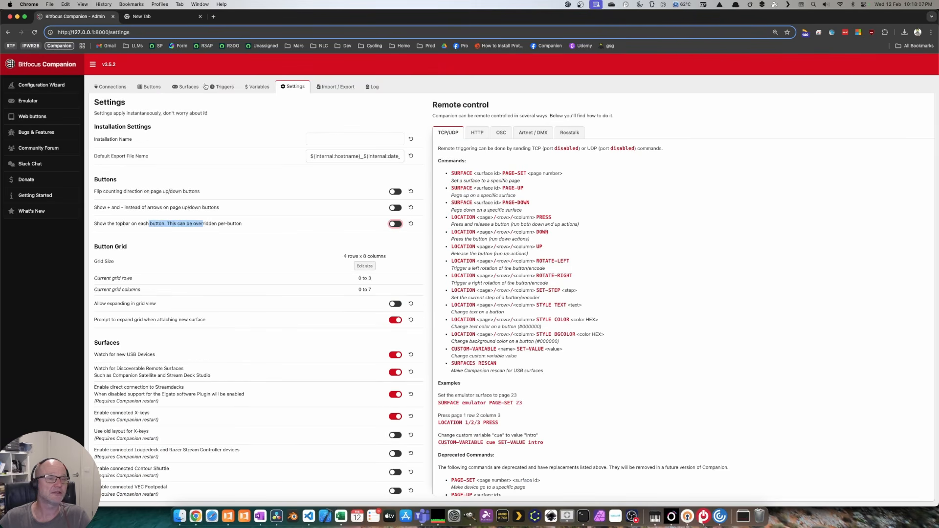
left_click(149, 86)
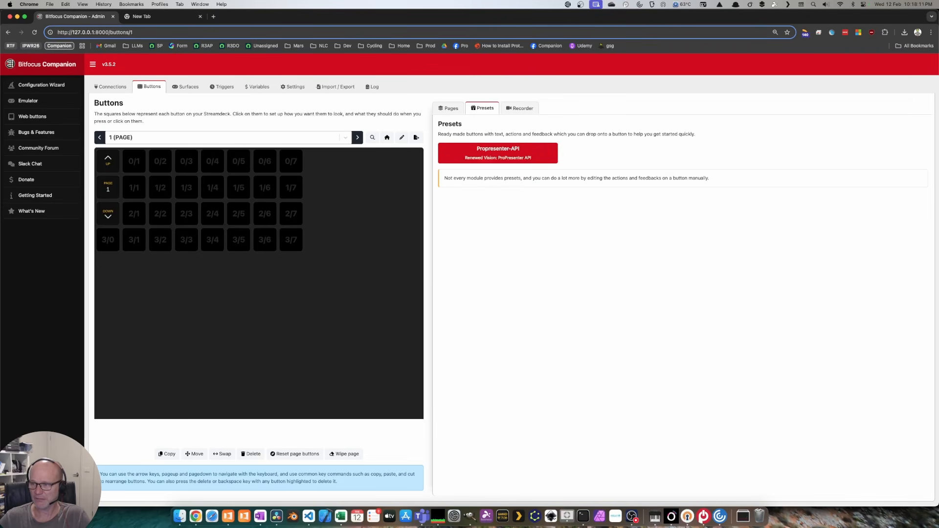
Step: Place the Previous Slide preset on button 3/6 and Next Slide on 3/7
left_click(524, 155)
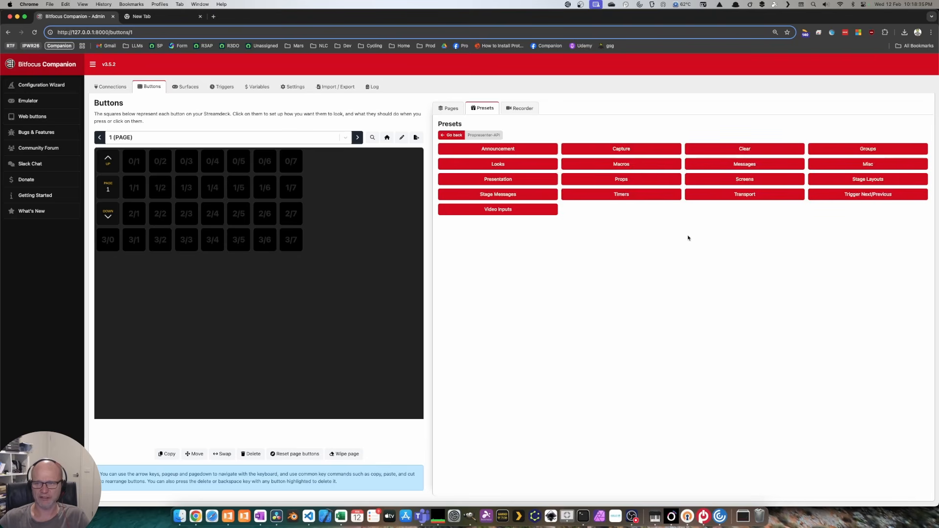
left_click(849, 198)
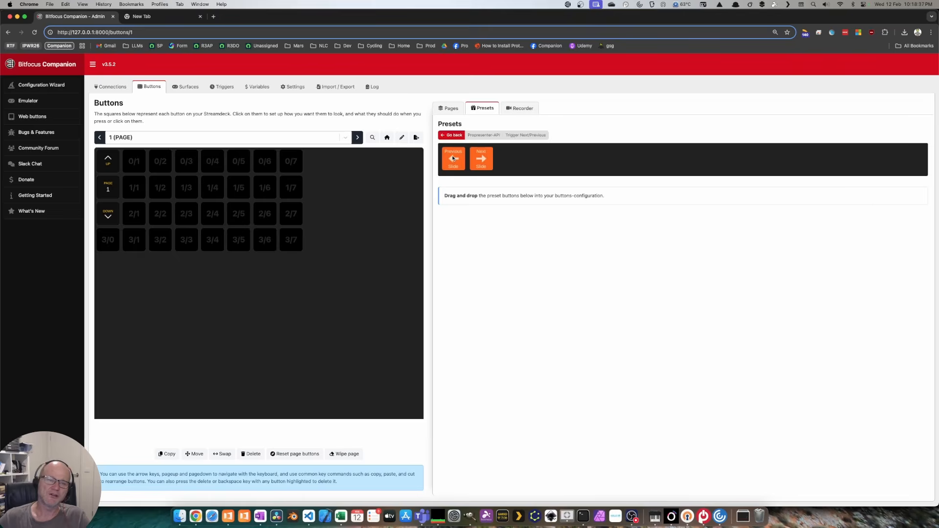
left_click_drag(453, 159, 264, 239)
left_click_drag(481, 158, 292, 240)
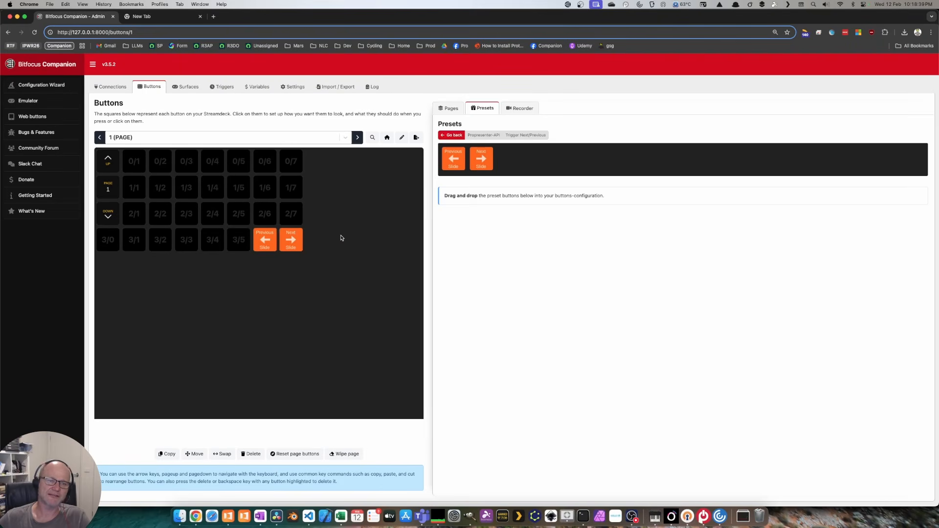
double_click(431, 20)
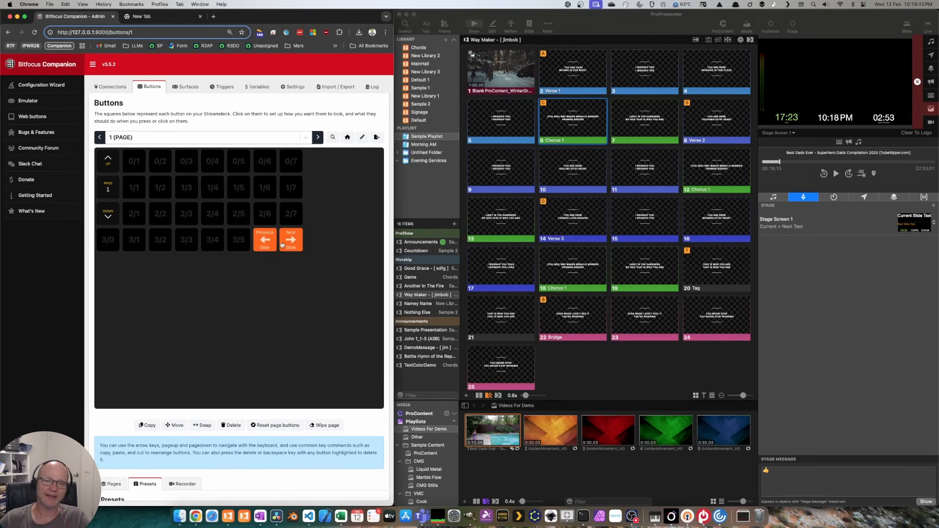
Step: Put Way Maker slide 1 live, then advance seven slides with Companion's Next Slide button
left_click(520, 75)
left_click(352, 262)
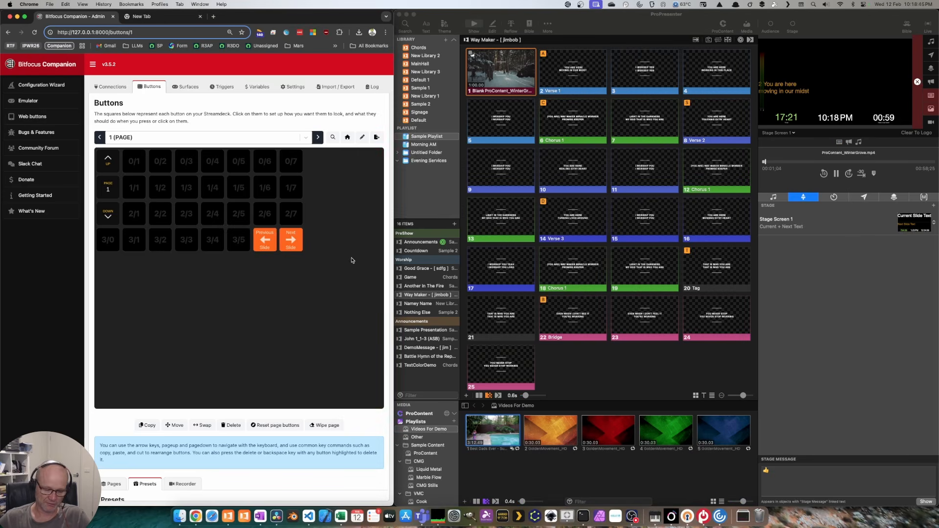
key("shift")
left_click(292, 240)
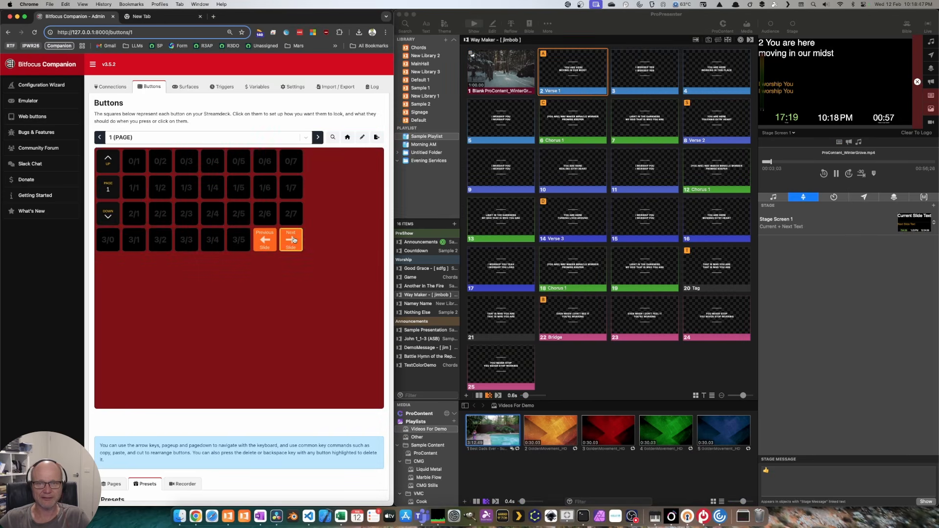
left_click(292, 240)
left_click(290, 240)
left_click(288, 240)
left_click(286, 241)
left_click(284, 241)
left_click(282, 242)
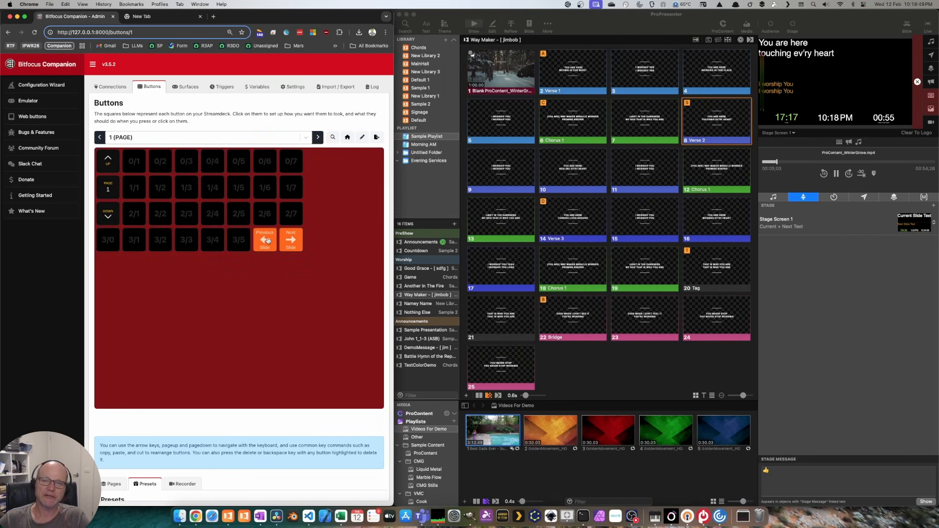
Step: Step ProPresenter back four slides using Companion's Previous Slide button
left_click(267, 240)
left_click(267, 240)
left_click(268, 240)
left_click(267, 240)
left_click(267, 240)
left_click(266, 240)
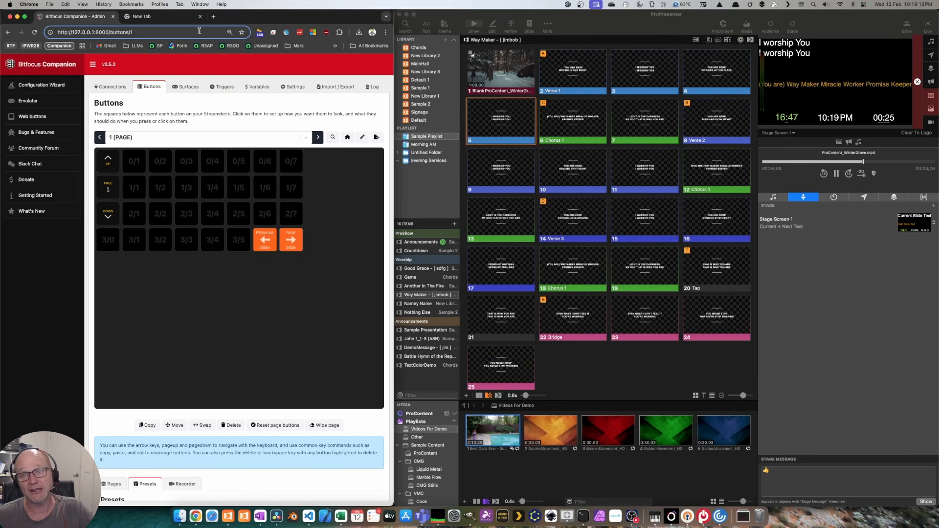
Step: Switch from the New Tab page back to the Companion tab and maximise Chrome
left_click(166, 18)
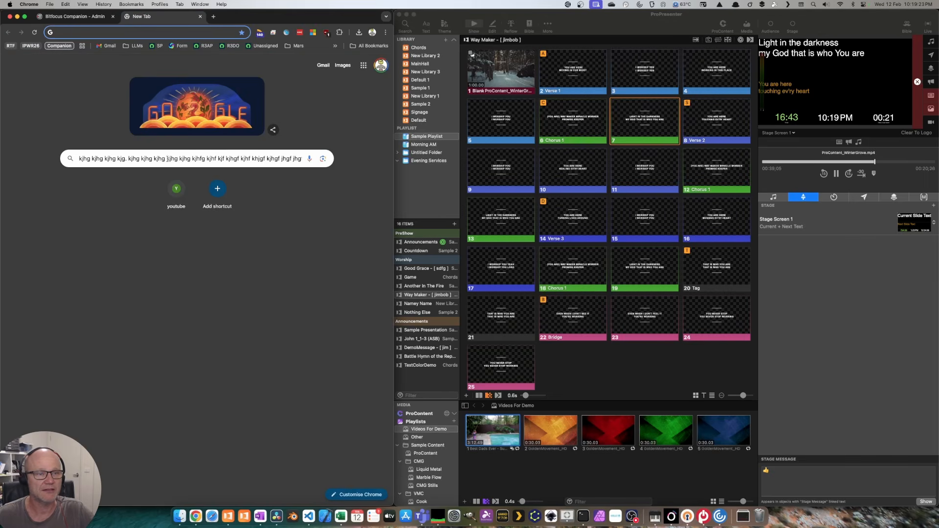
left_click_drag(168, 158, 47, 152)
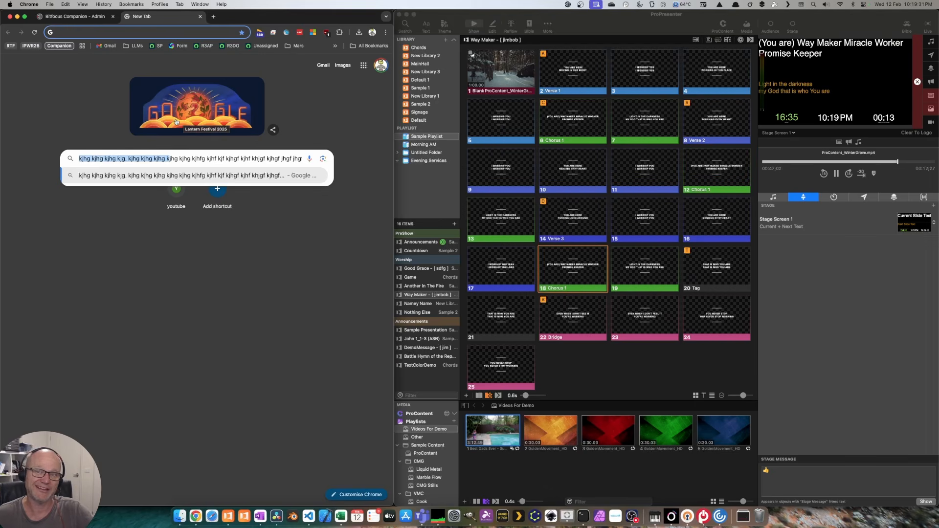
left_click(98, 19)
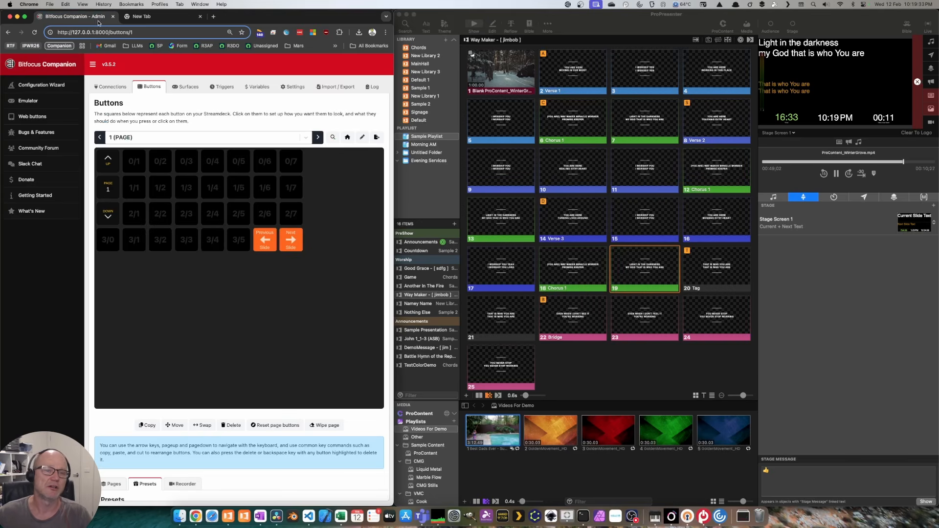
double_click(318, 18)
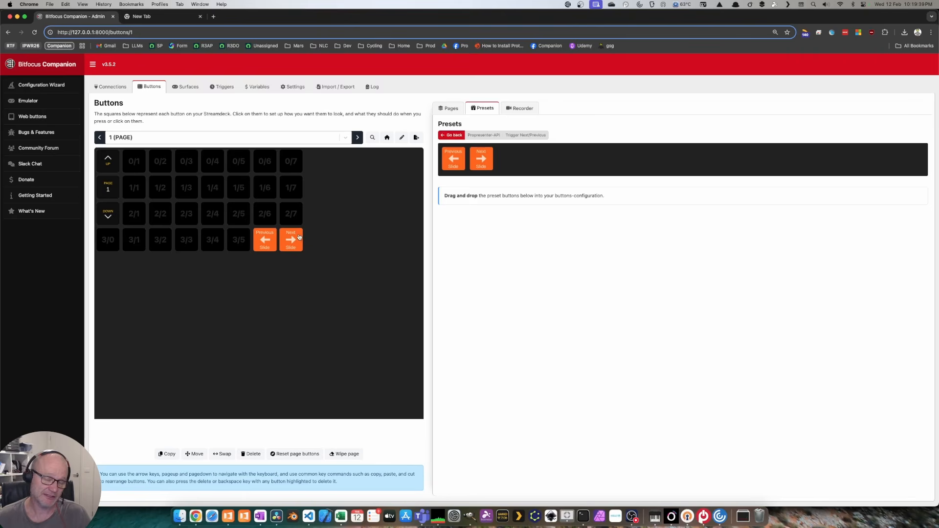
Step: Open the Propresenter-API Groups presets and narrow Chrome to share the screen
left_click(455, 136)
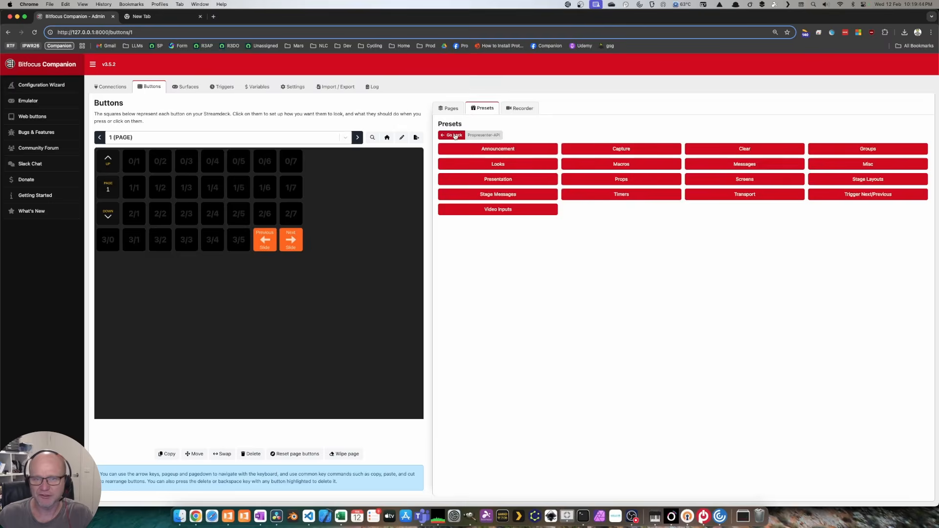
left_click(853, 151)
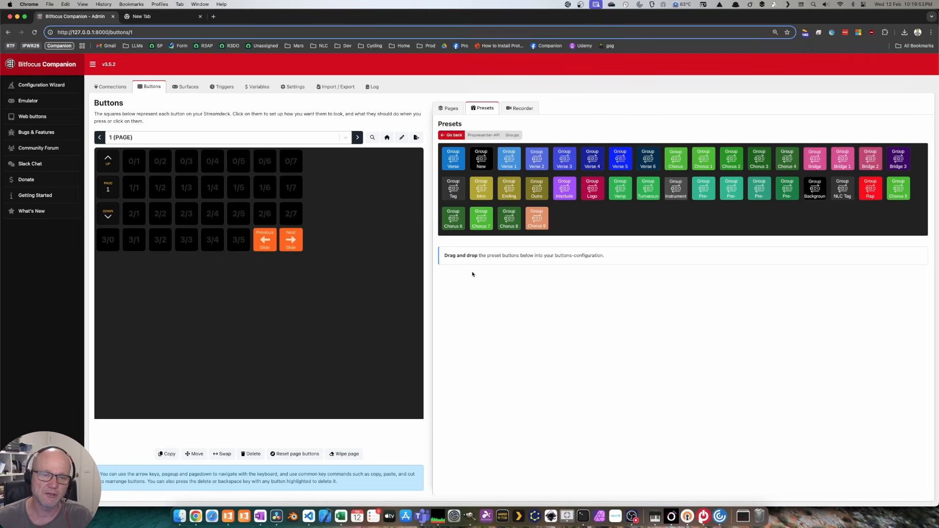
double_click(484, 16)
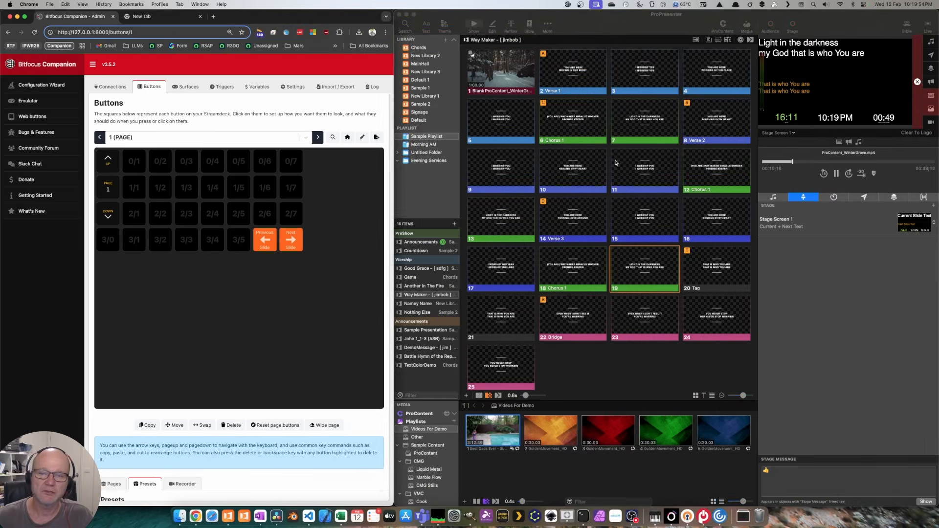
Step: Review group names in ProPresenter's group settings, close them, and maximise Chrome
left_click(631, 18)
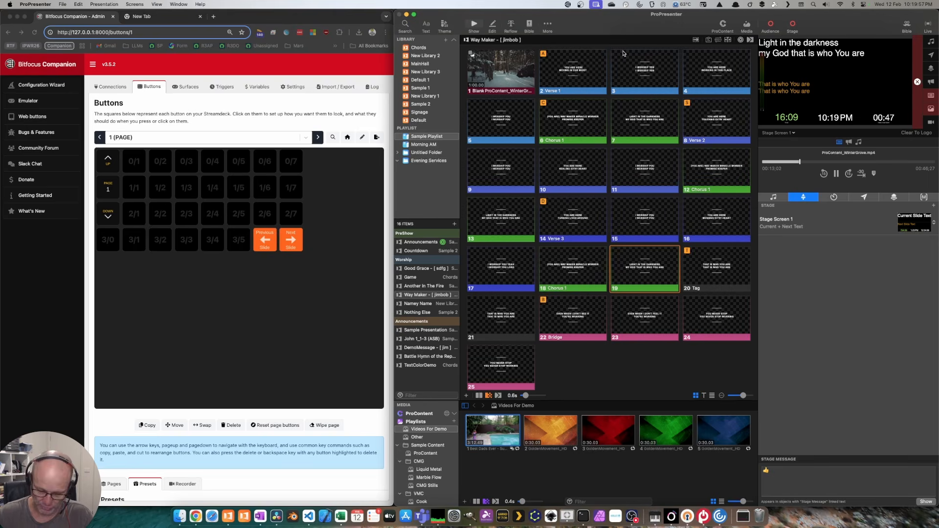
key("super+comma")
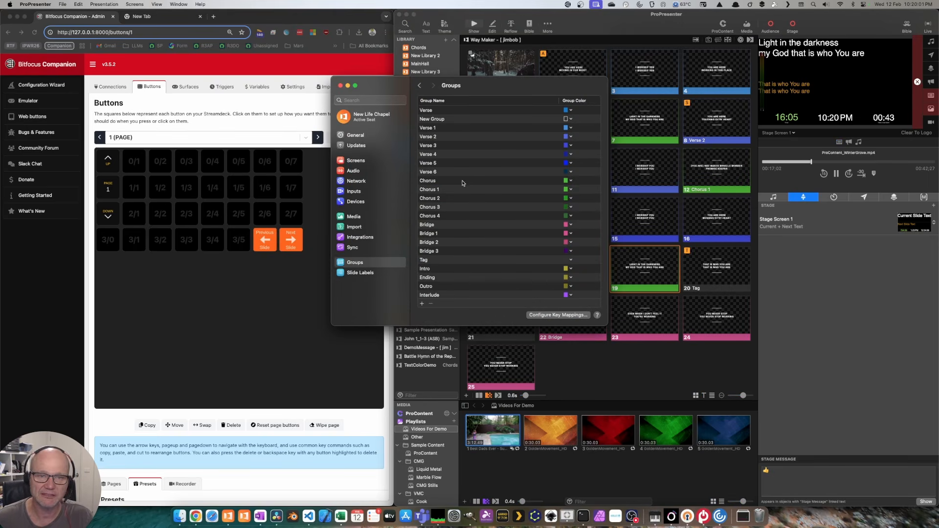
left_click(341, 85)
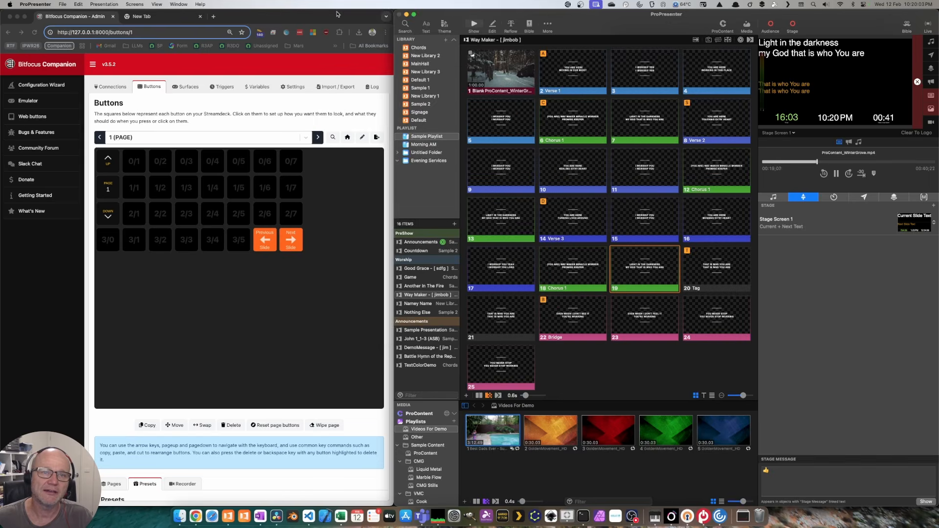
double_click(343, 14)
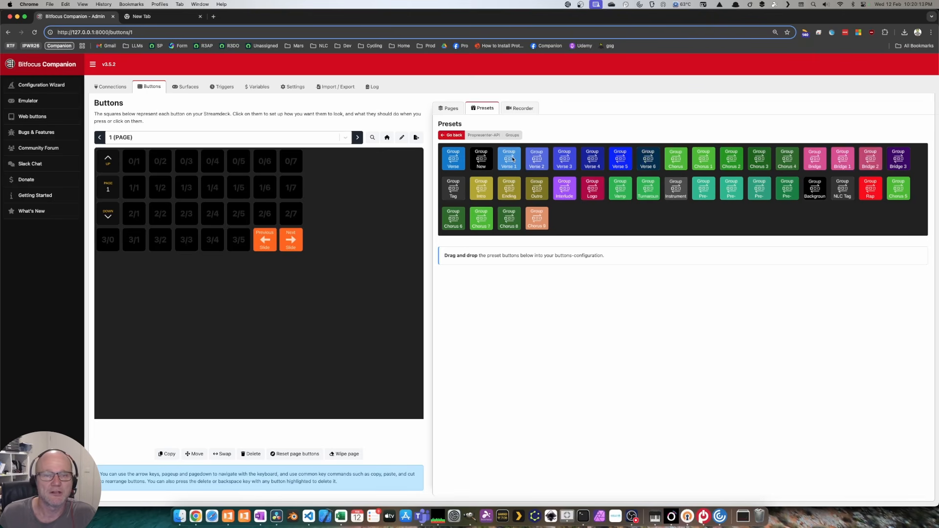
Step: Drag Verse 1, Chorus, Chorus 1, Bridge, Bridge 1 and Bridge 2 presets into slots 0/1 and 0/3–0/7
left_click_drag(512, 159, 160, 161)
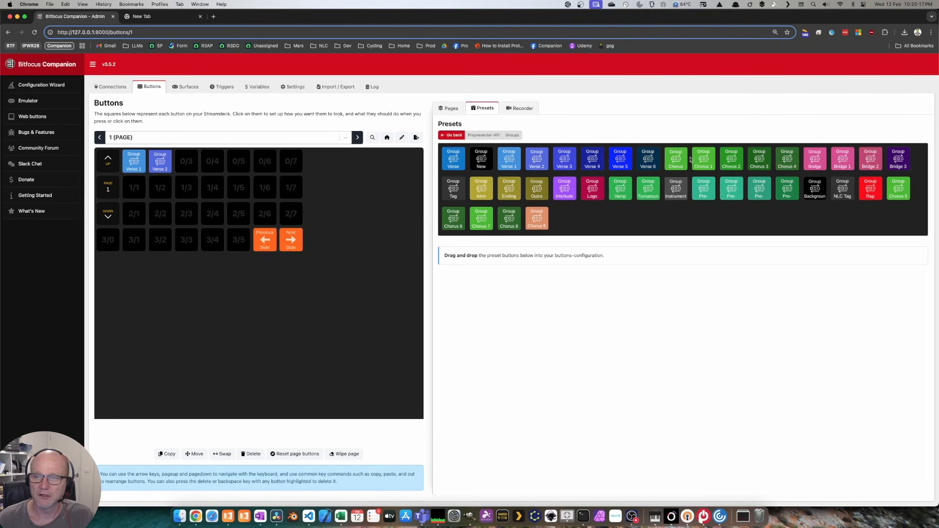
left_click_drag(685, 159, 186, 162)
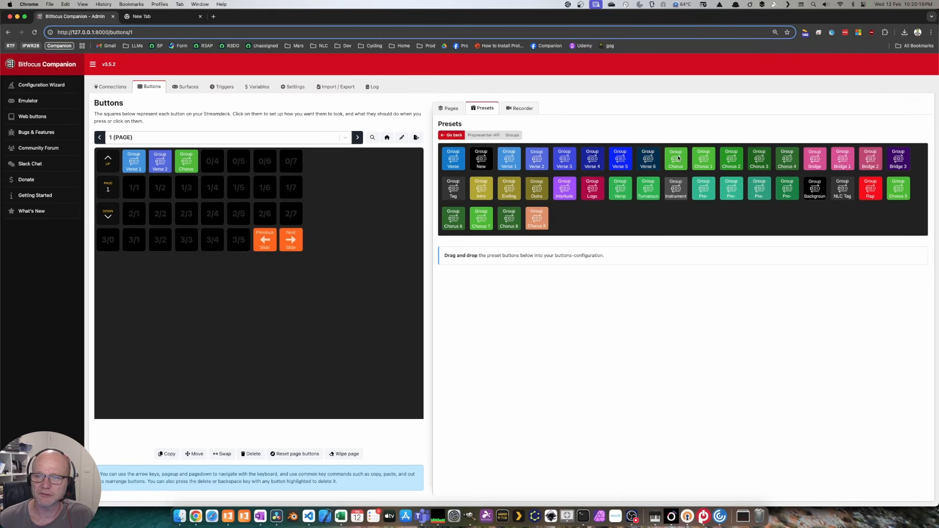
left_click_drag(702, 158, 213, 161)
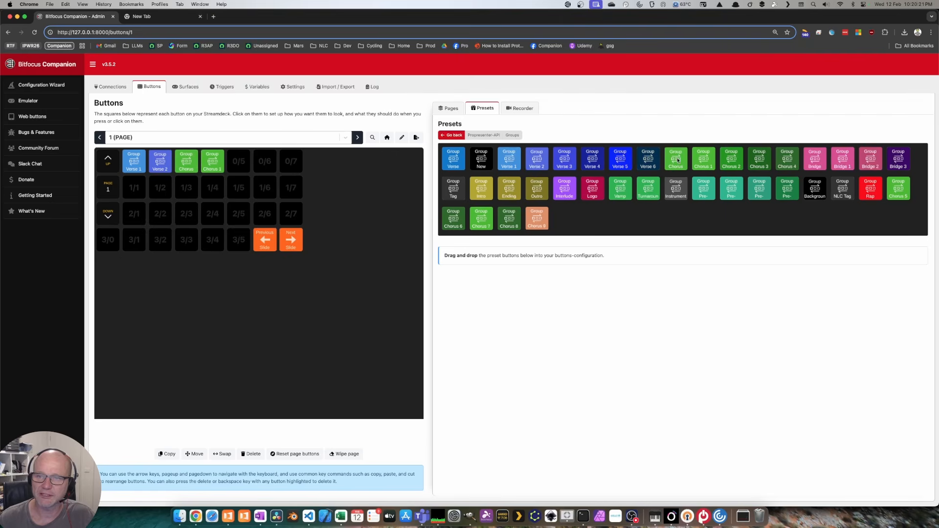
left_click_drag(815, 159, 239, 161)
left_click_drag(841, 166, 265, 161)
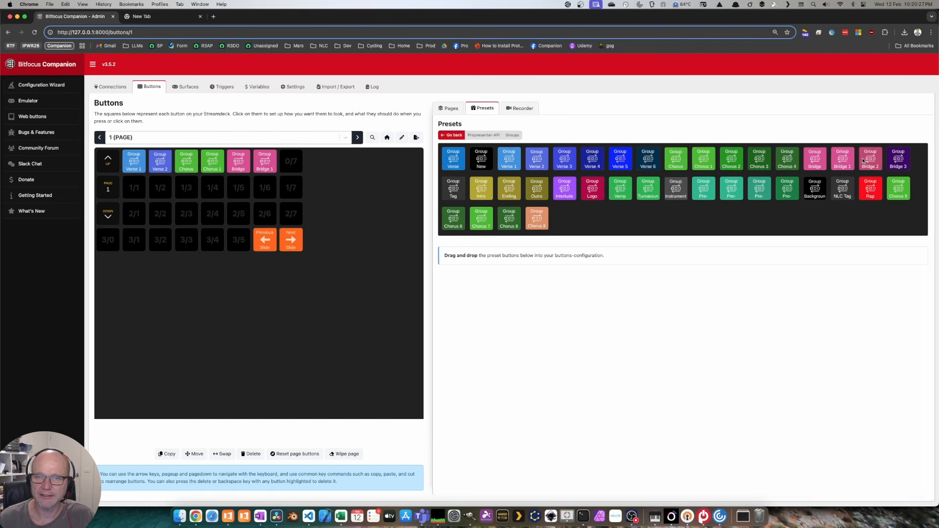
left_click_drag(871, 165, 290, 162)
double_click(429, 21)
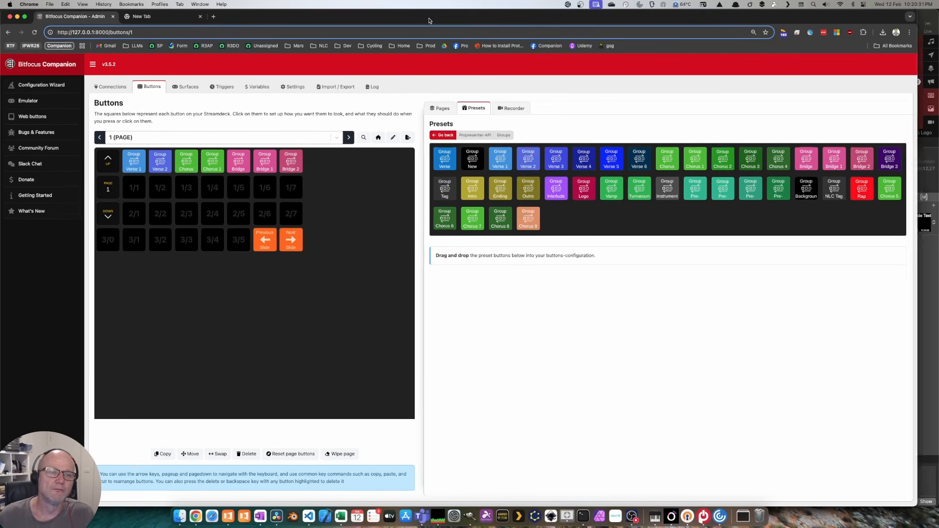
left_click(481, 59)
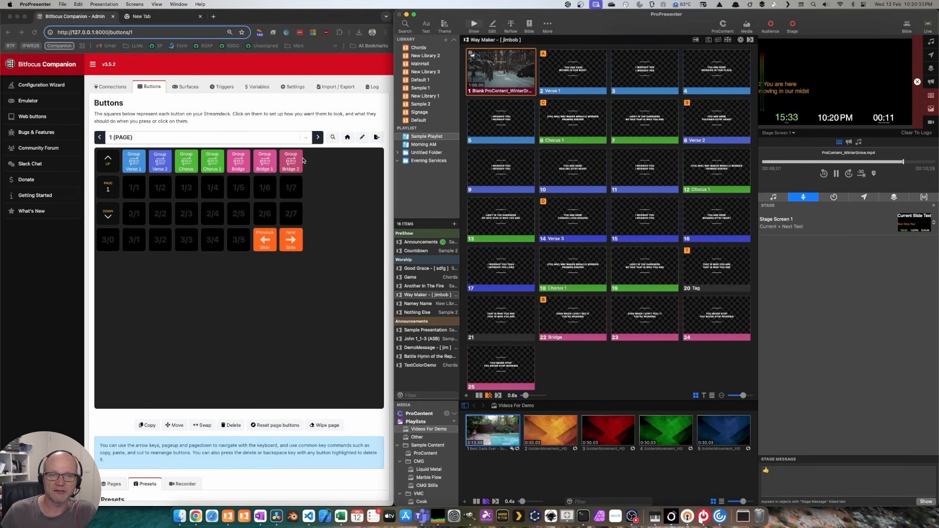
Step: Step Way Maker forward and back with Companion's Next and Previous Slide buttons
left_click(293, 239)
left_click(293, 240)
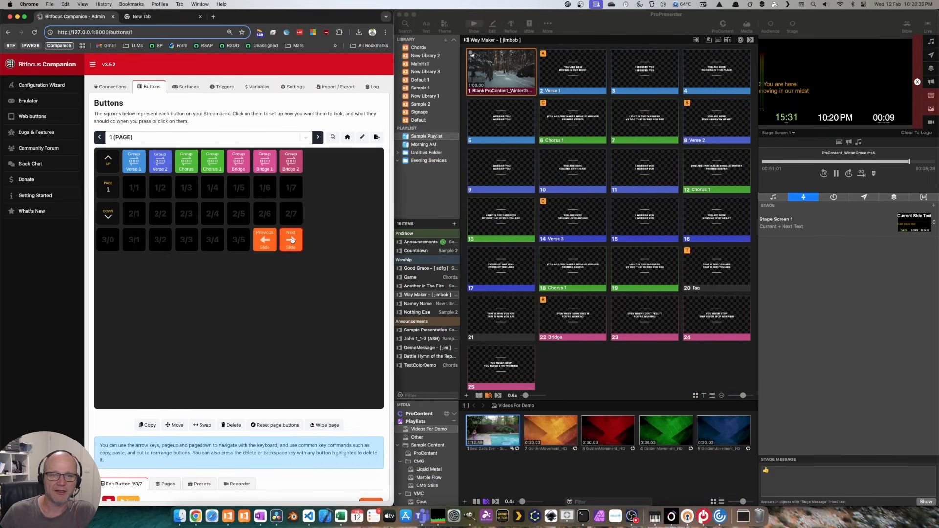
left_click(294, 240, "shift")
left_click(294, 240, "shift")
left_click(293, 240, "shift")
left_click(269, 240, "shift")
left_click(269, 240, "shift")
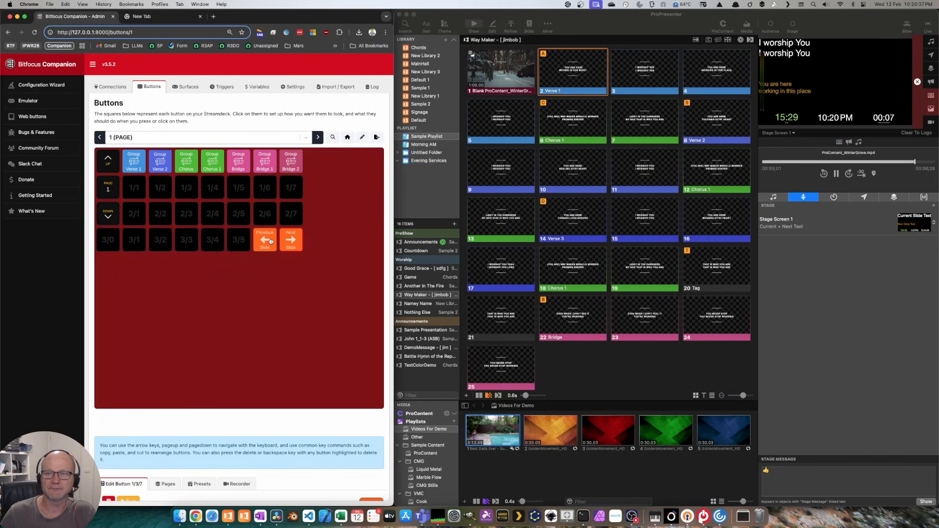
left_click(269, 240, "shift")
left_click(289, 241, "shift")
Step: Jump to the Chorus 1, Bridge, Verse 2 and Verse 1 groups, then advance two slides
left_click(212, 162, "shift")
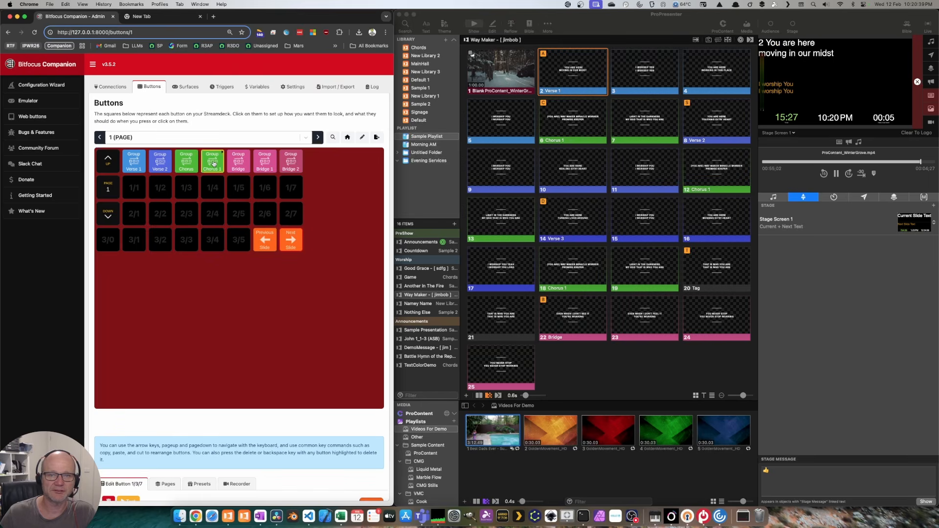
left_click(240, 164, "shift")
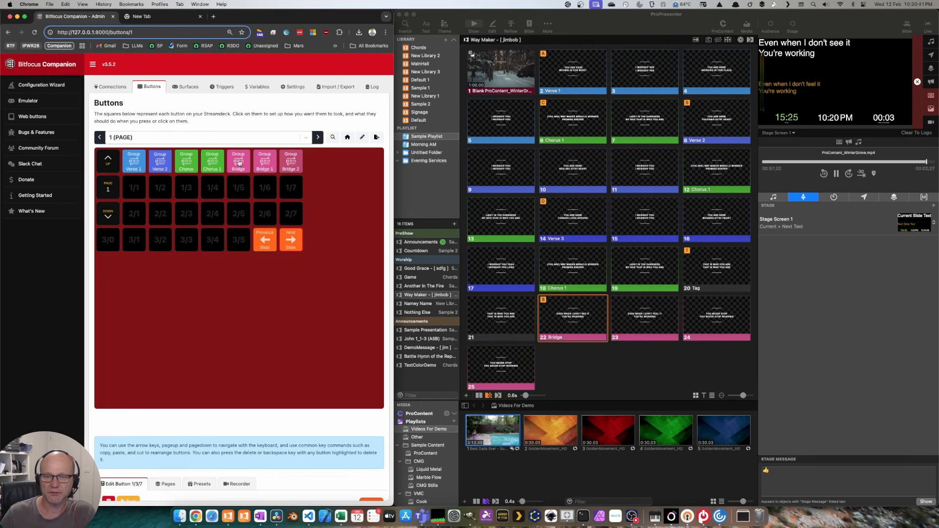
left_click(163, 163, "shift")
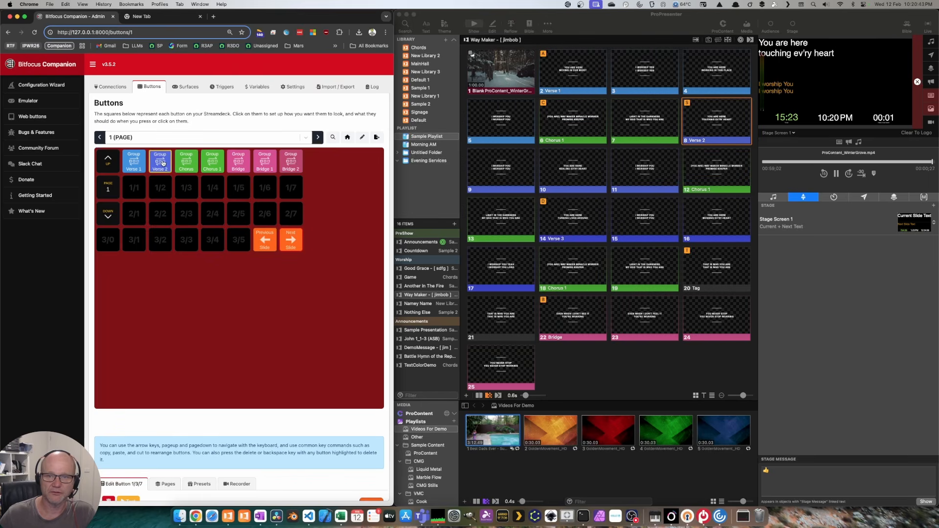
left_click(137, 162, "shift")
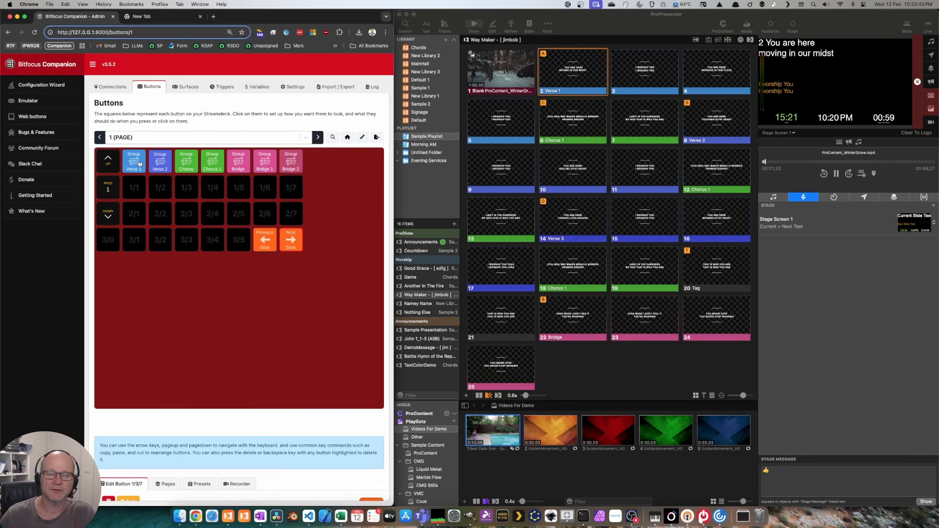
left_click(286, 243)
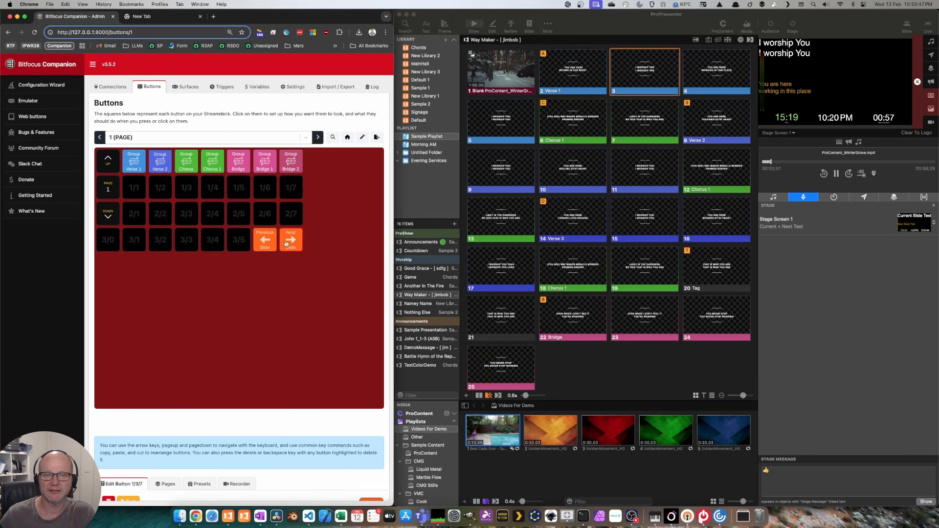
left_click(286, 243, "shift")
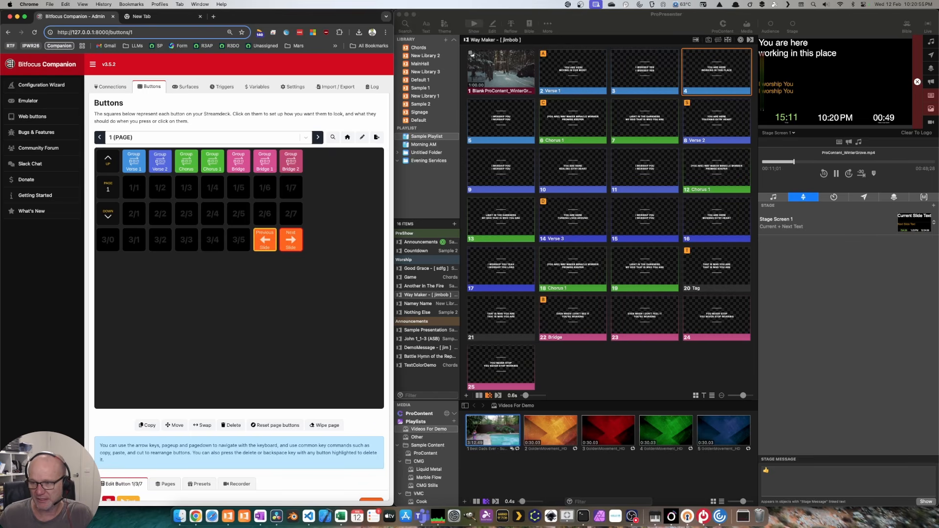
left_click(471, 54)
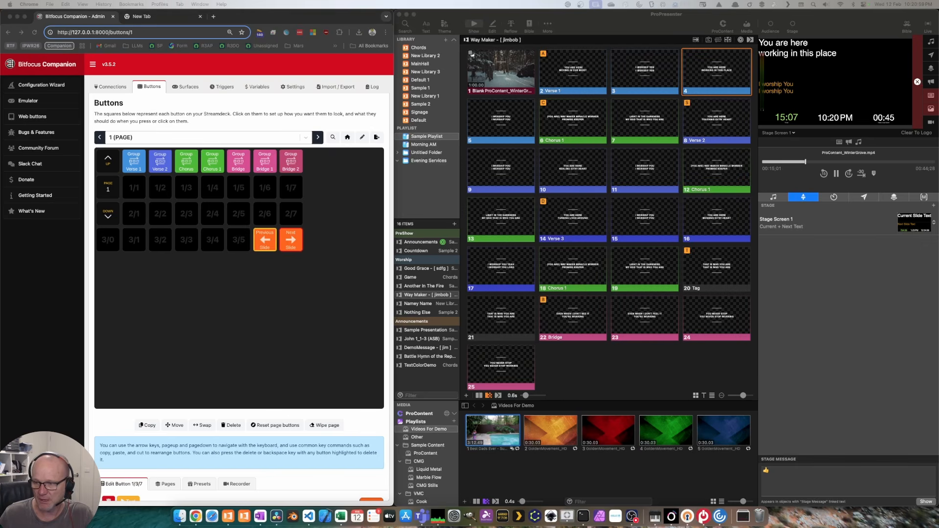
Step: Maximise the browser and open the ProPresenter-API Clear presets
double_click(324, 20)
left_click(531, 111)
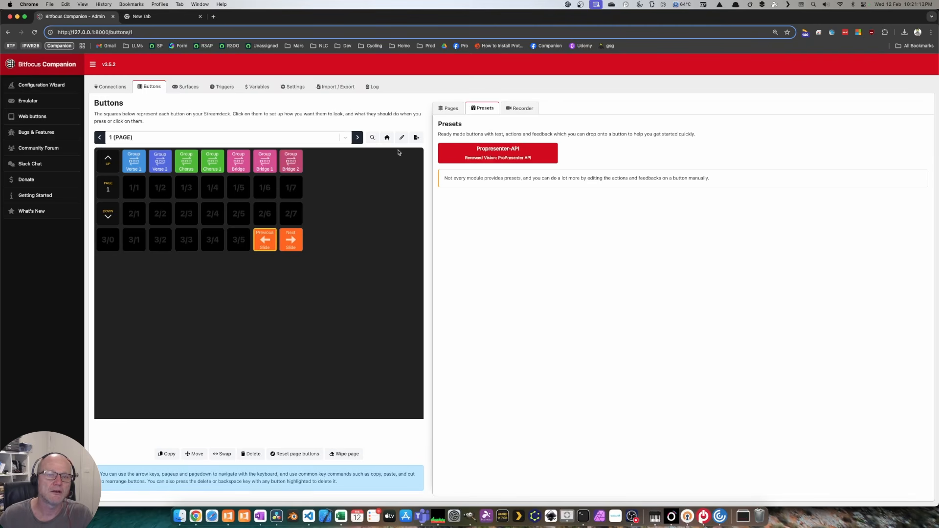
left_click(516, 153)
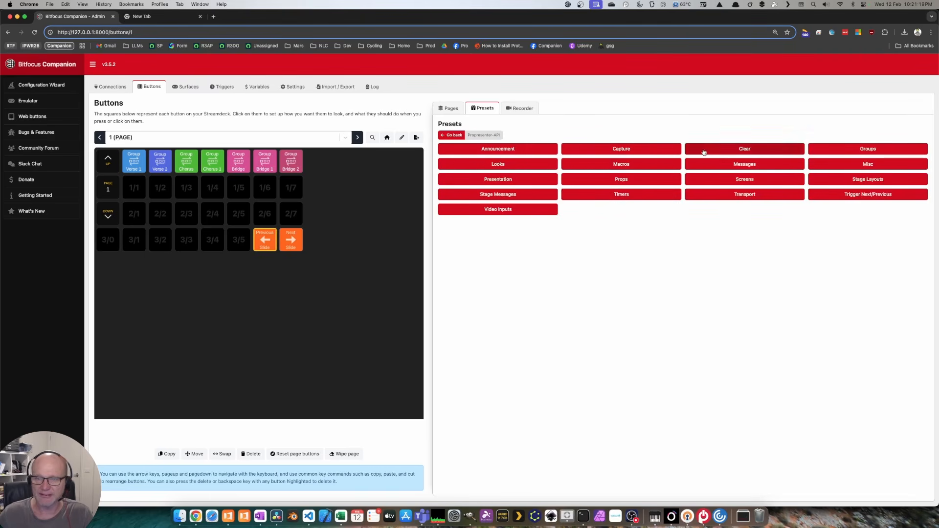
left_click(747, 151)
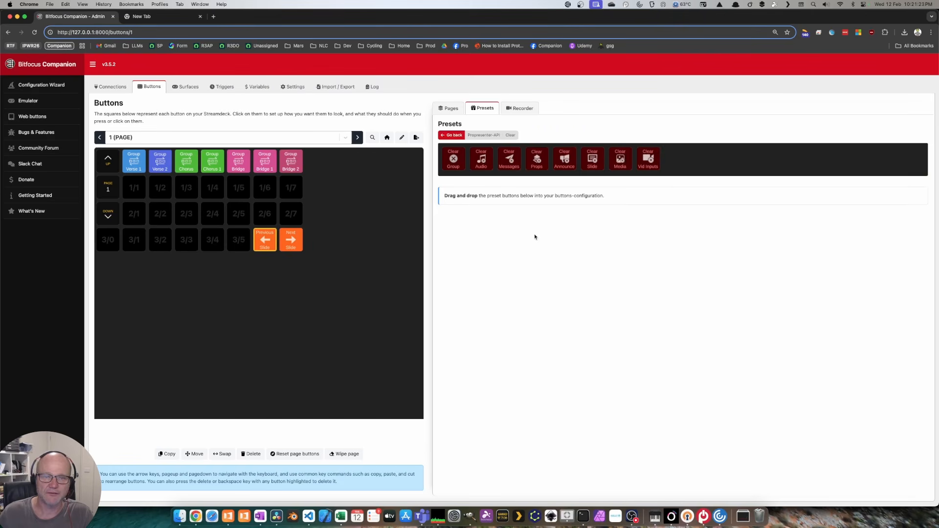
Step: Place Clear Group, Messages, Props, Slide, Media and Vid Inputs presets in slots 3/0–3/5
left_click_drag(458, 163, 108, 239)
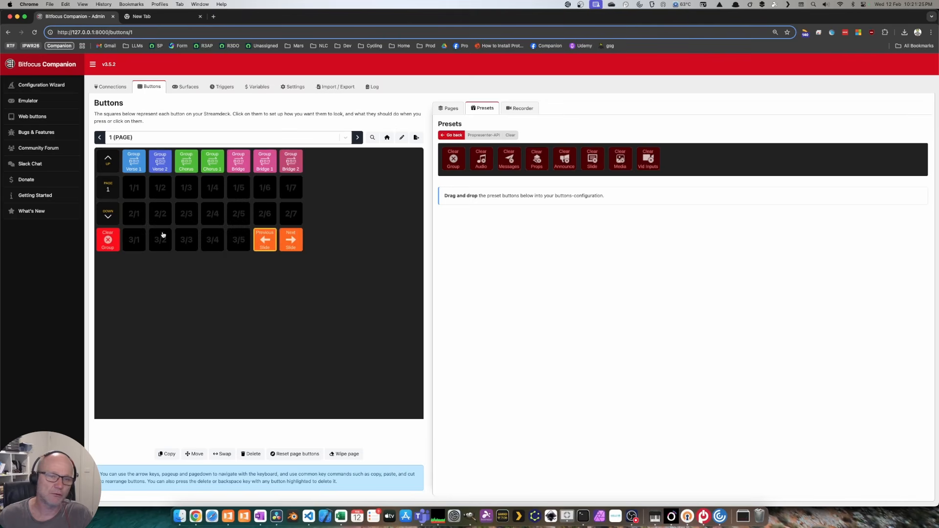
left_click_drag(510, 155, 134, 240)
left_click_drag(536, 158, 160, 239)
mouse_move(570, 160)
left_mouse_down()
mouse_move(375, 208)
mouse_move(567, 160)
left_mouse_up()
left_click_drag(591, 159, 186, 240)
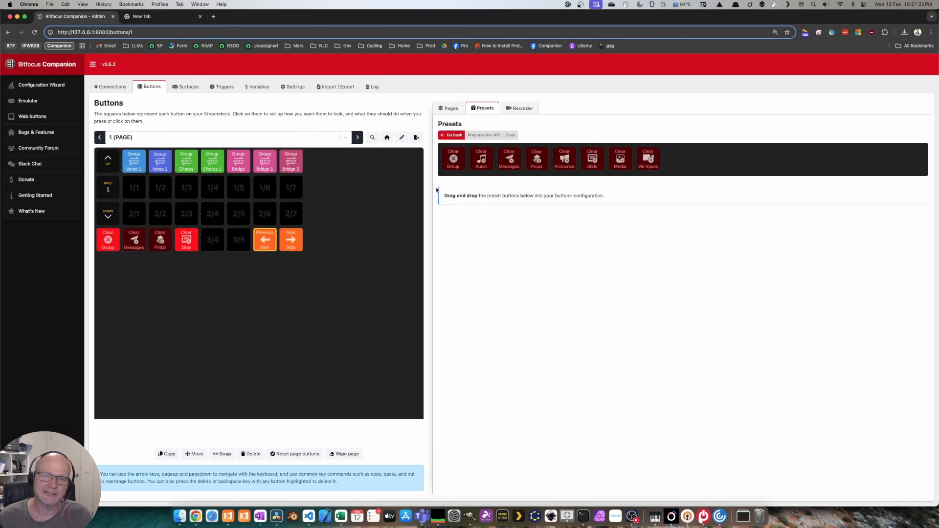
left_click_drag(627, 159, 212, 239)
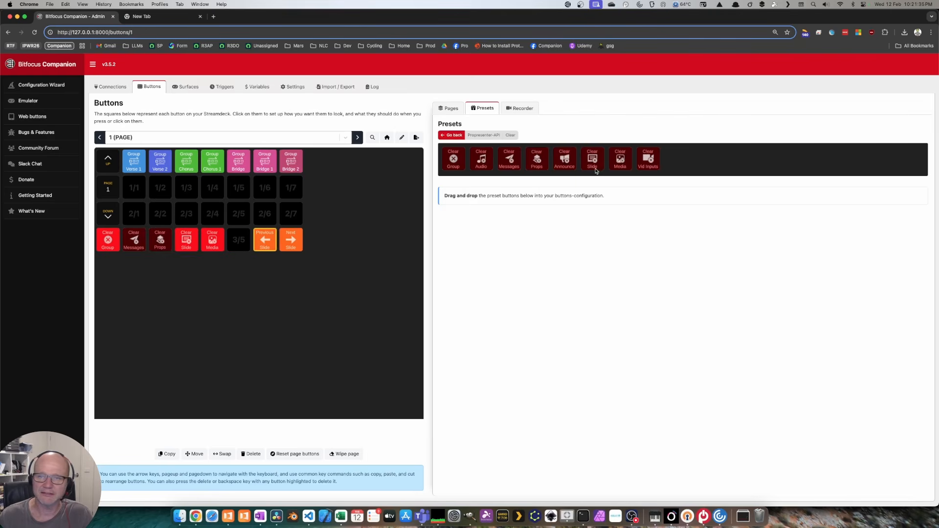
left_click_drag(650, 159, 242, 241)
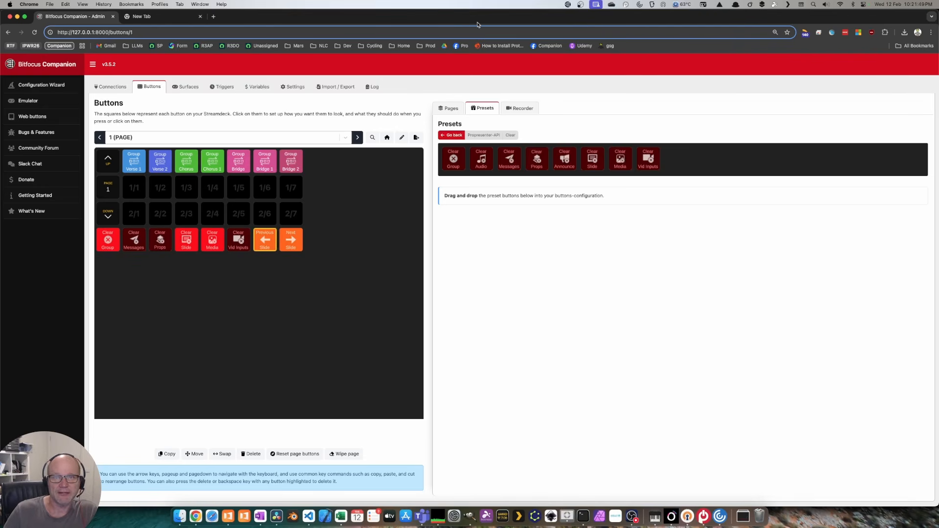
Step: Switch ProPresenter's preview to Screen 2 and put the Verse 1 slide live
double_click(459, 19)
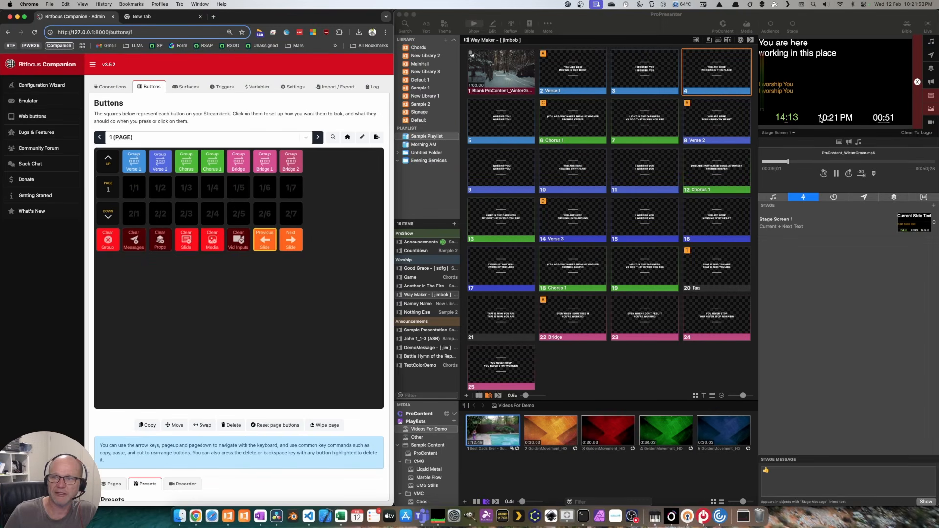
left_click(792, 133)
left_click(779, 153)
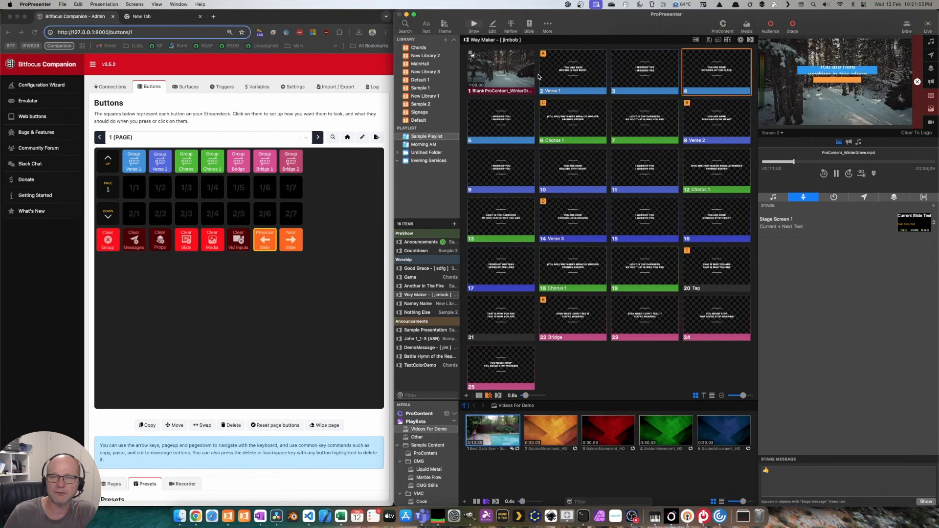
left_click(565, 67)
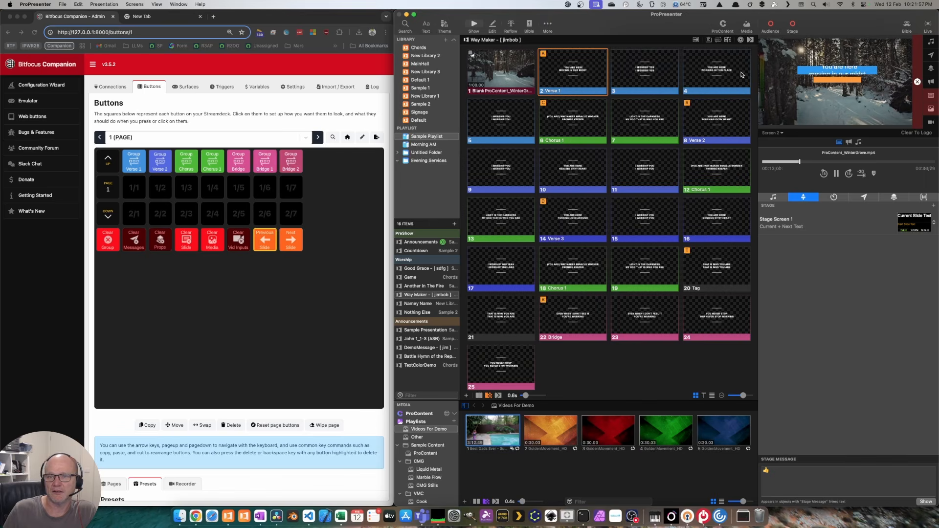
Step: Test Clear Media and Clear Slide, relaunching the winter video and Verse 1 in between
left_click(273, 334)
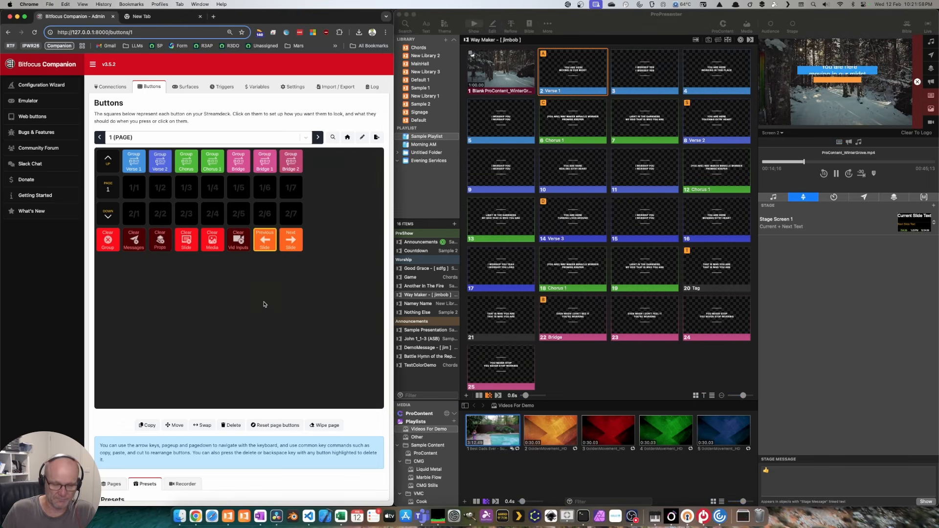
left_click(212, 240)
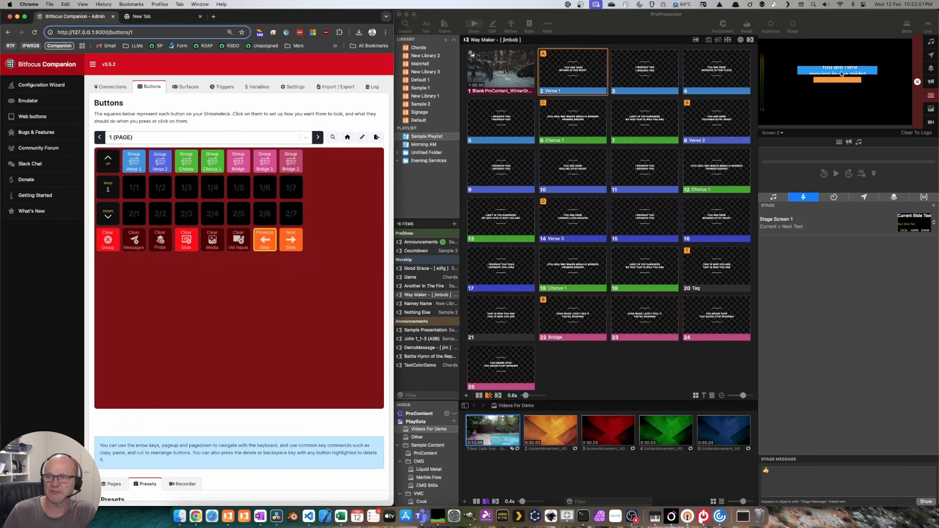
left_click(189, 238)
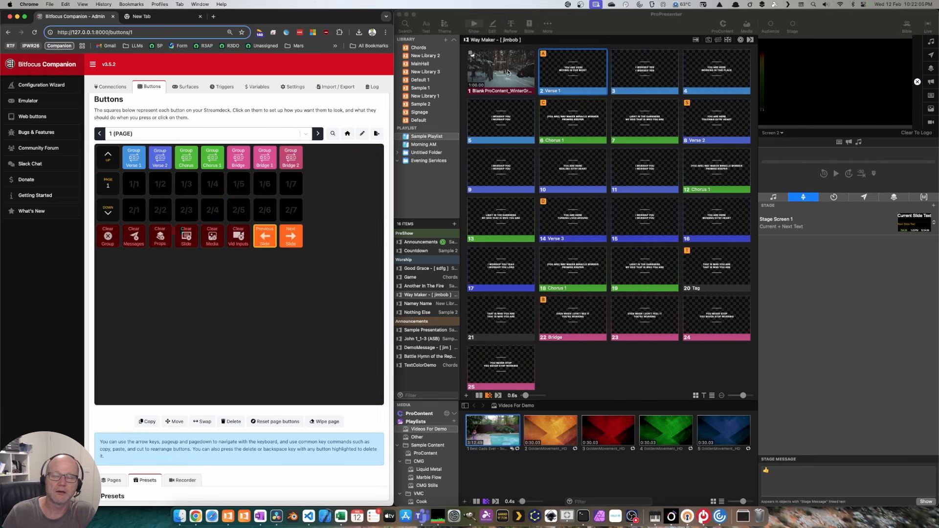
left_click(508, 71)
left_click(571, 67)
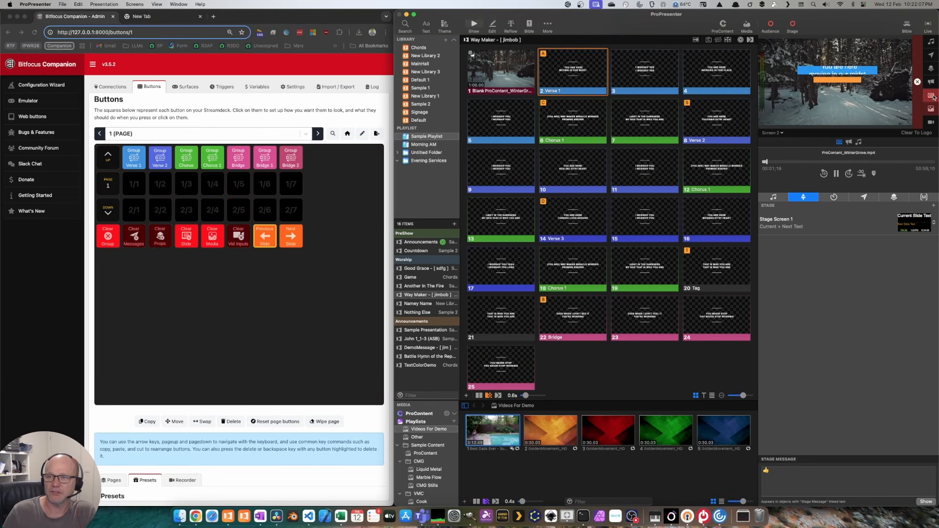
left_click(186, 237)
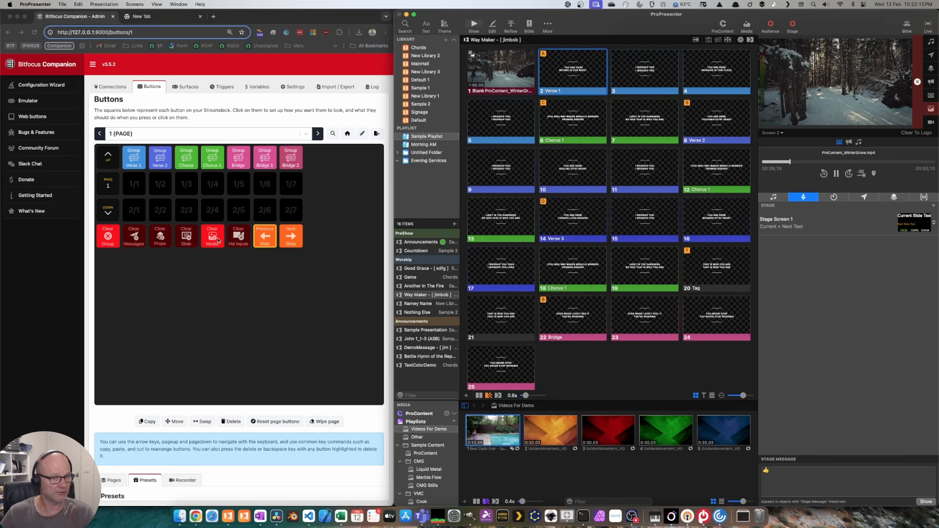
left_click(107, 238)
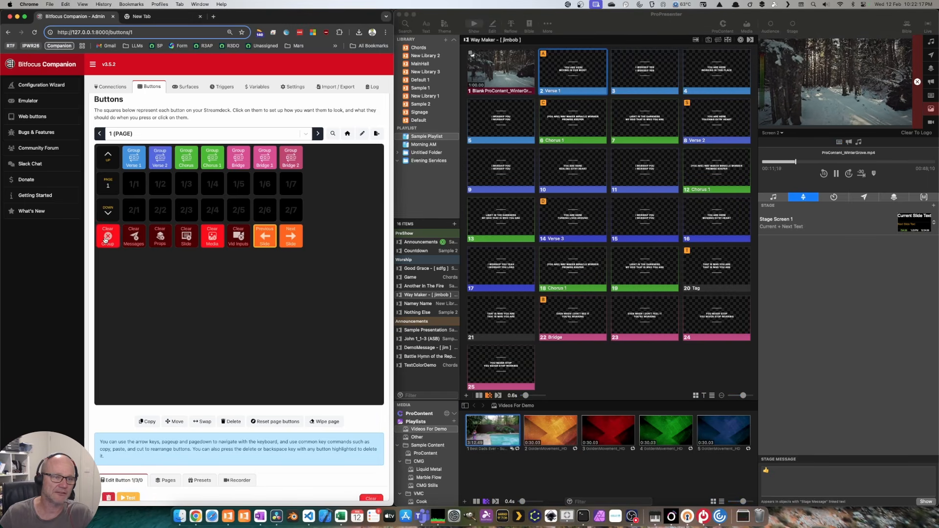
left_click(212, 235, "shift")
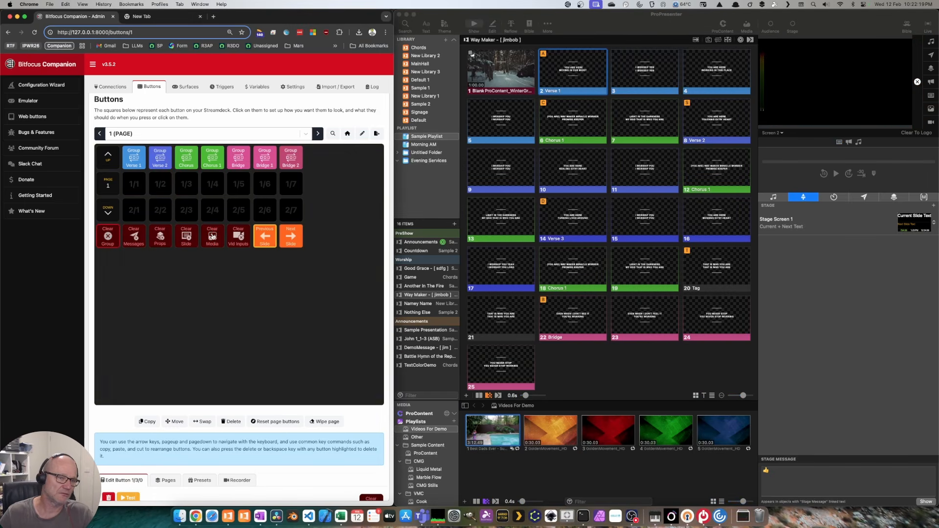
Step: Maximise the Companion window and open the ProPresenter-API Looks presets
double_click(336, 20)
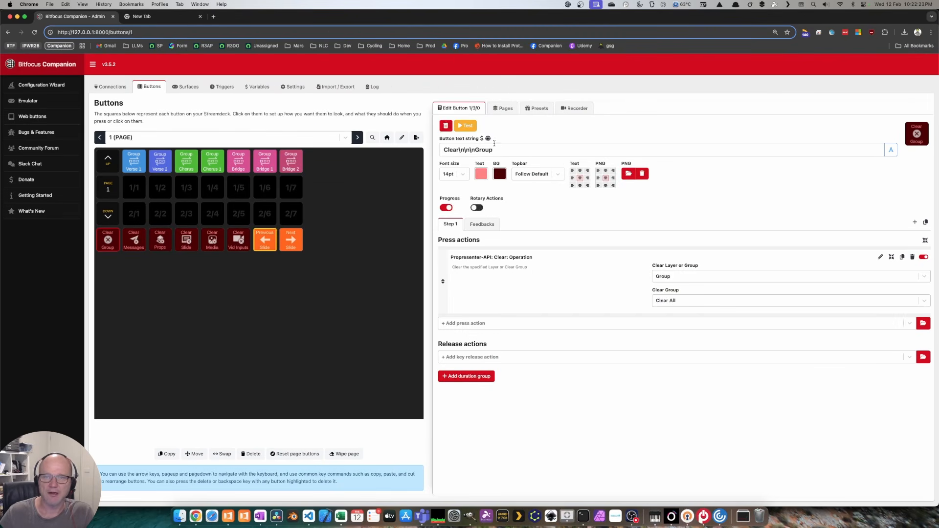
left_click(535, 108)
left_click(508, 149)
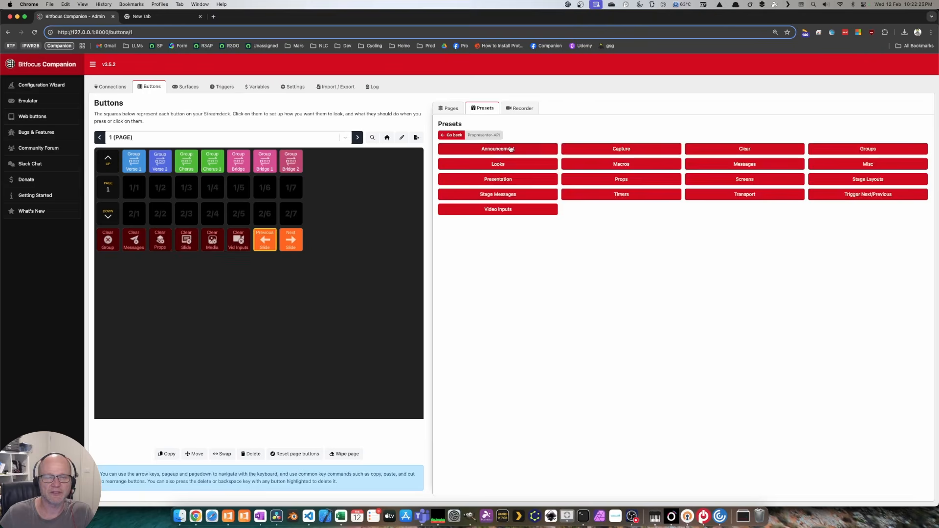
left_click(490, 164)
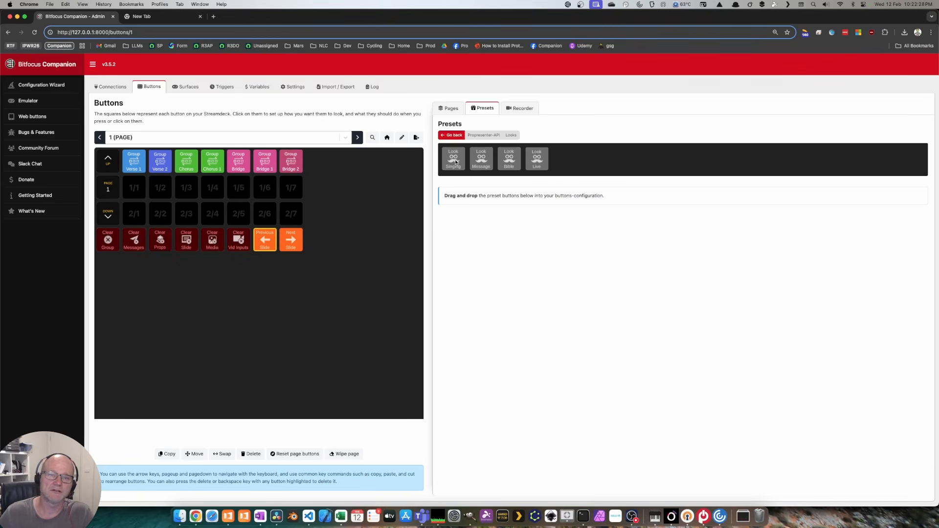
Step: Place Look Singing, Message, Bible and Live presets in slots 2/1–2/4
left_click_drag(455, 162, 133, 213)
left_click_drag(476, 163, 160, 213)
left_click_drag(514, 159, 186, 214)
left_click_drag(531, 157, 228, 214)
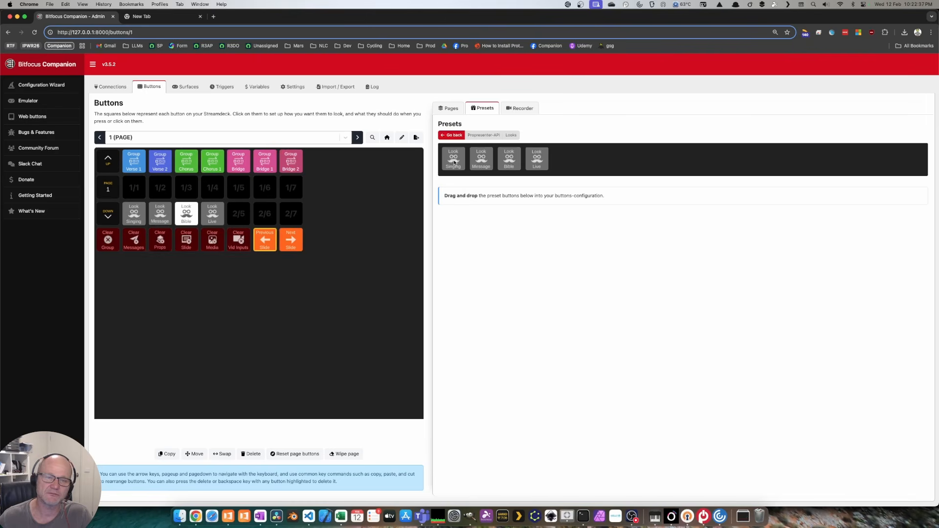
Step: Compare ProPresenter's Looks list with the new Companion look buttons
double_click(541, 21)
left_click(907, 24)
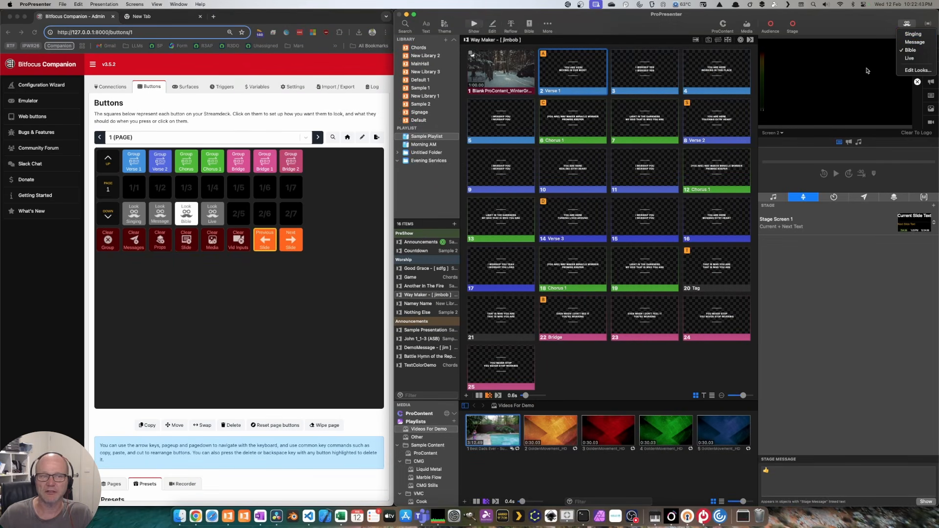
left_click(352, 202)
double_click(321, 18)
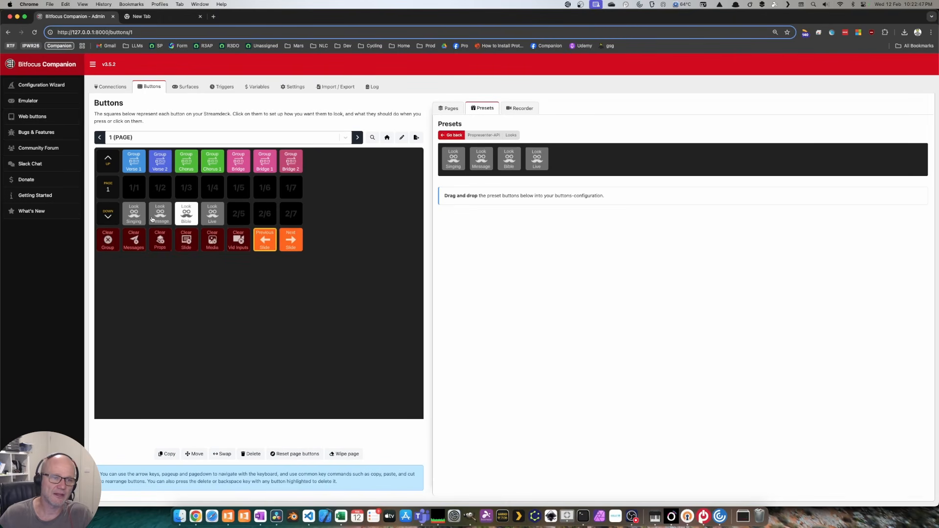
double_click(318, 17)
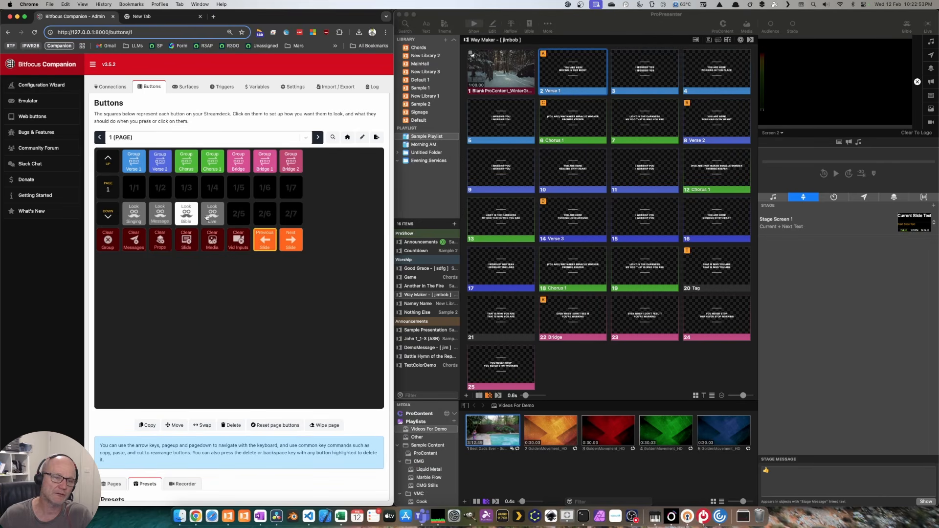
Step: Start the winter video and Verse 1, then apply the Message, Bible and Singing looks
left_click(514, 76)
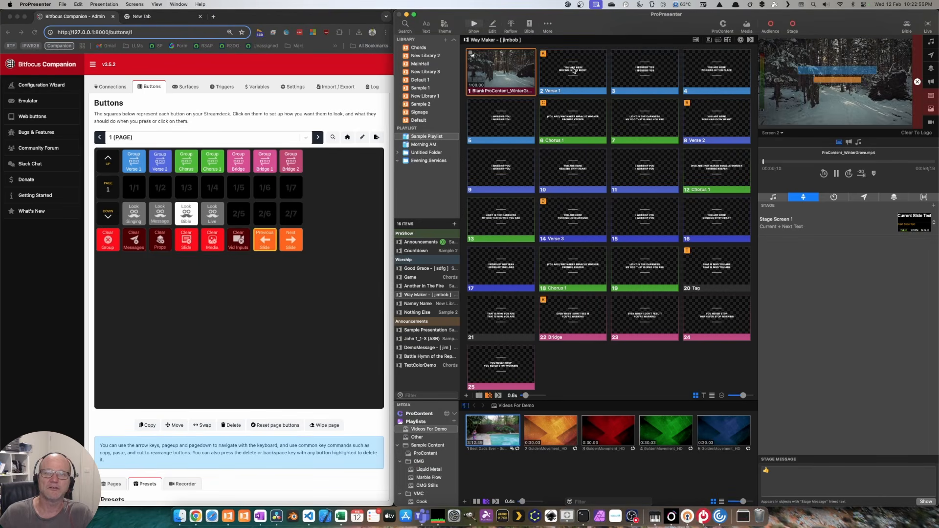
left_click(562, 76)
left_click(133, 211)
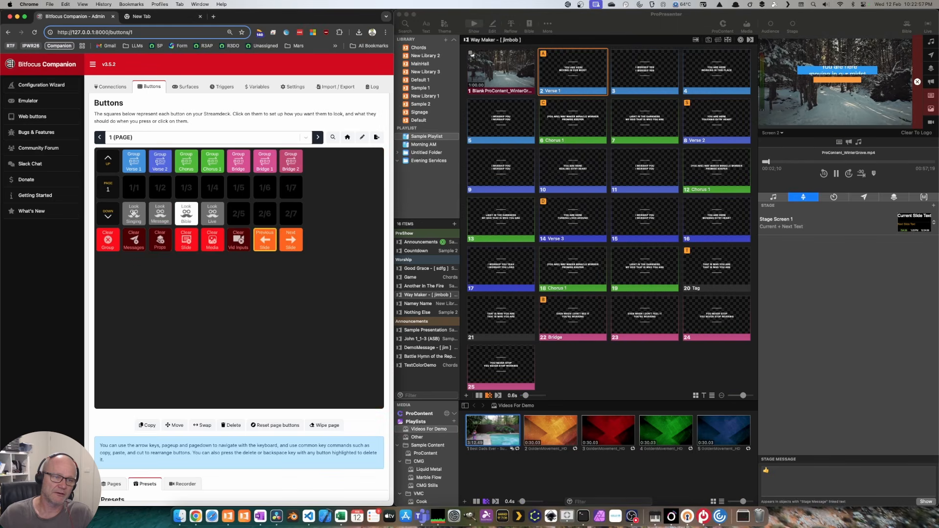
left_click(158, 213)
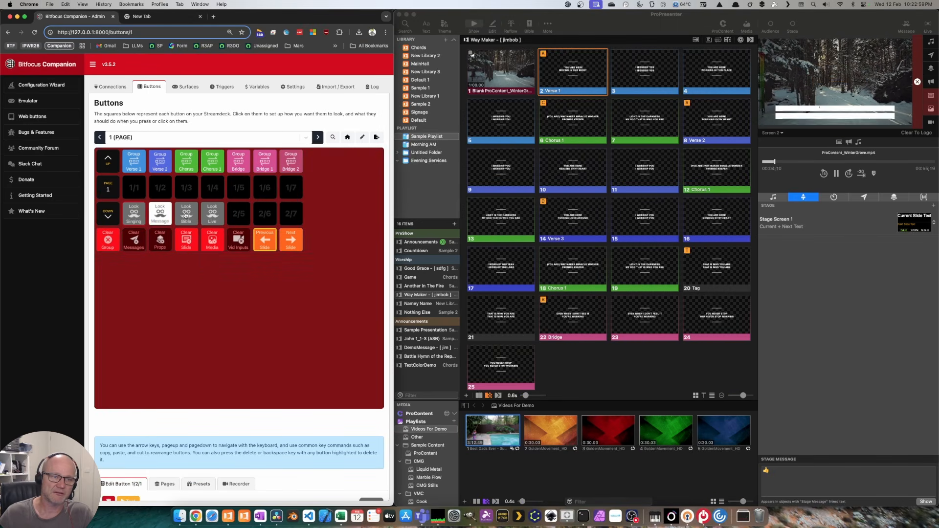
key("Right")
key("Right")
key("Left")
key("Left")
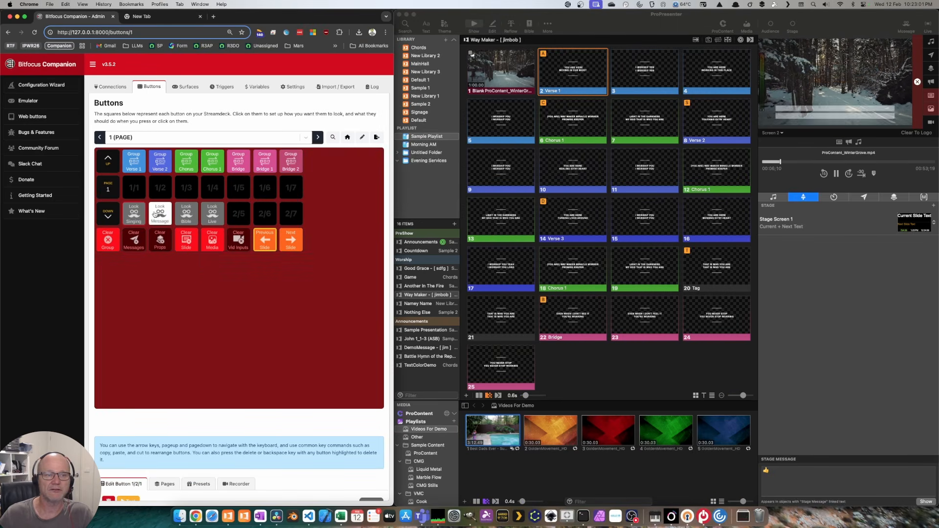
key("Left")
key("Right")
key("Right")
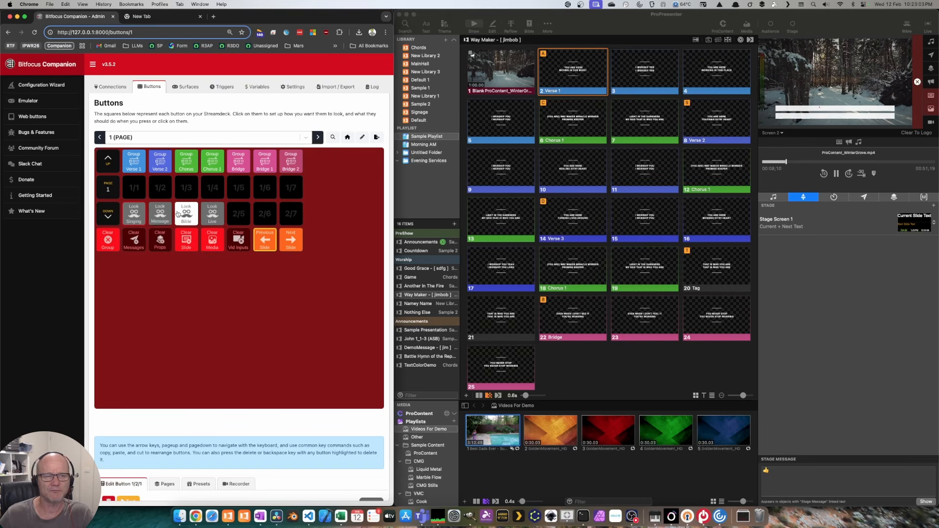
key("Left")
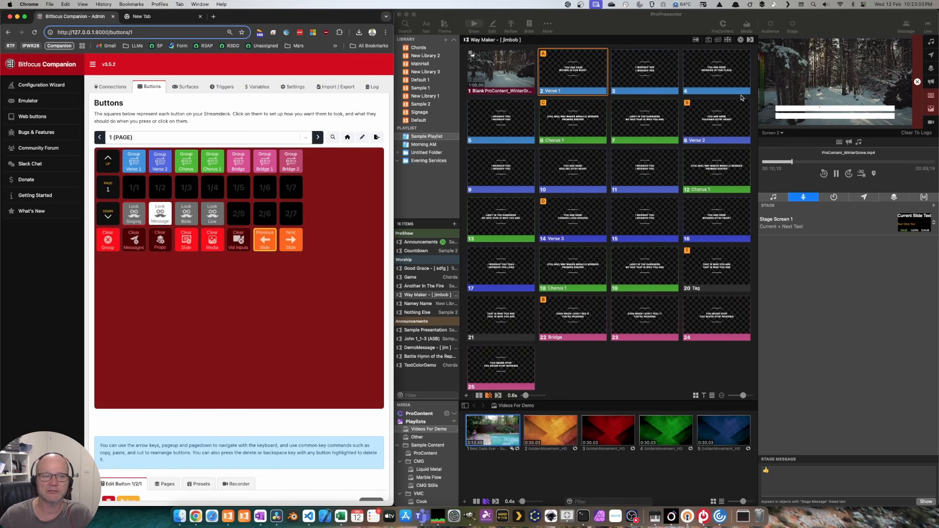
left_click(136, 212)
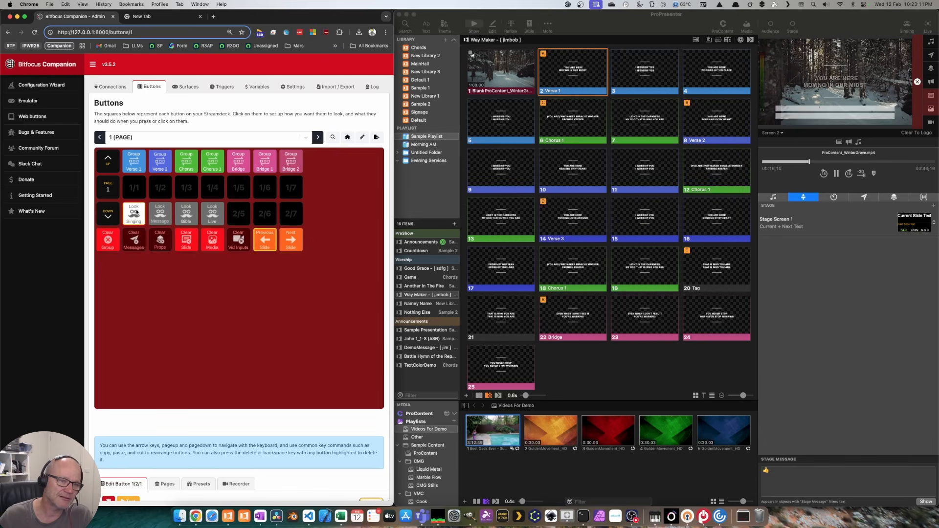
Step: Maximise the Companion window and open the ProPresenter-API Props presets
double_click(347, 20)
left_click(533, 111)
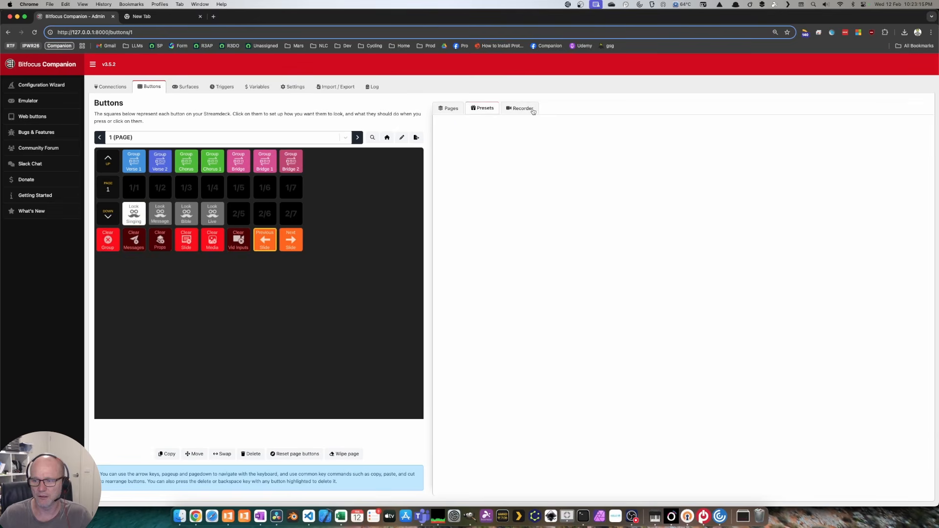
left_click(501, 154)
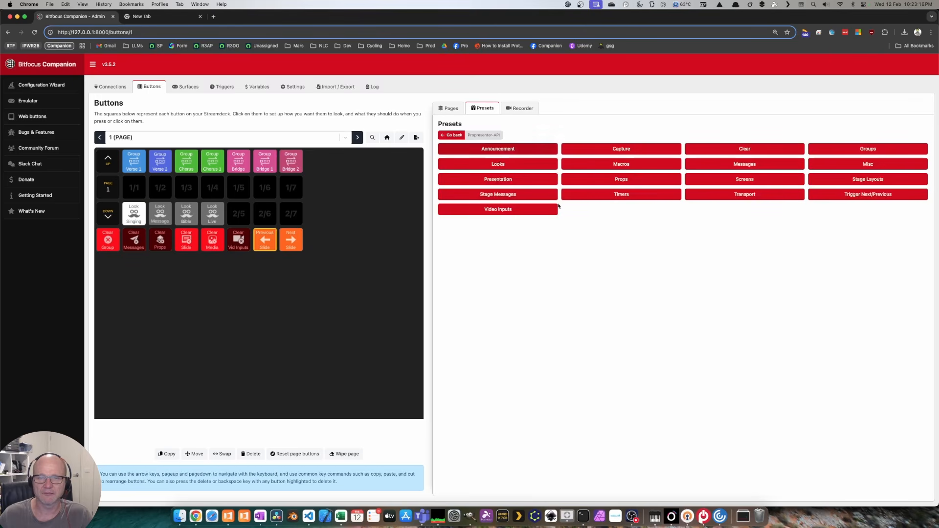
left_click(635, 181)
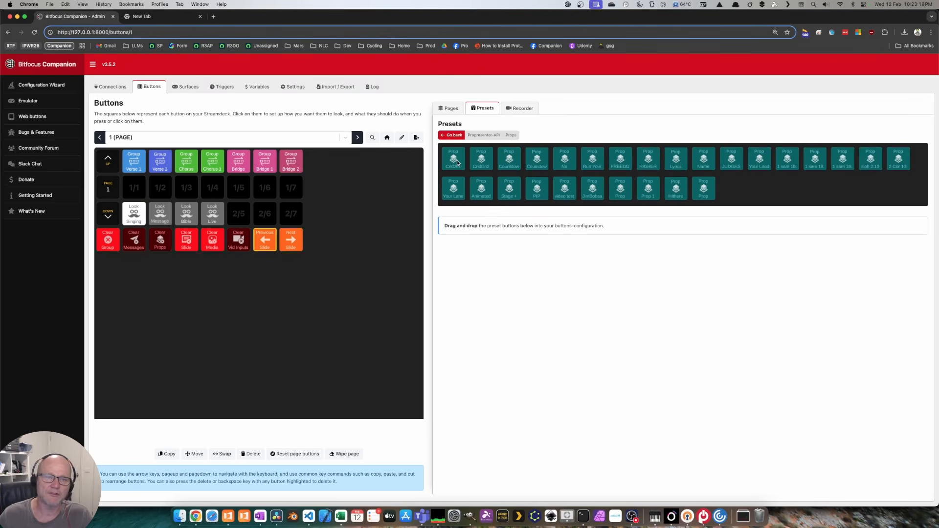
Step: Place CntDn1, CndDn2, two countdown props and No presets in slots 1/1–1/5
left_click_drag(453, 159, 134, 188)
left_click_drag(488, 159, 161, 187)
left_click_drag(509, 159, 186, 188)
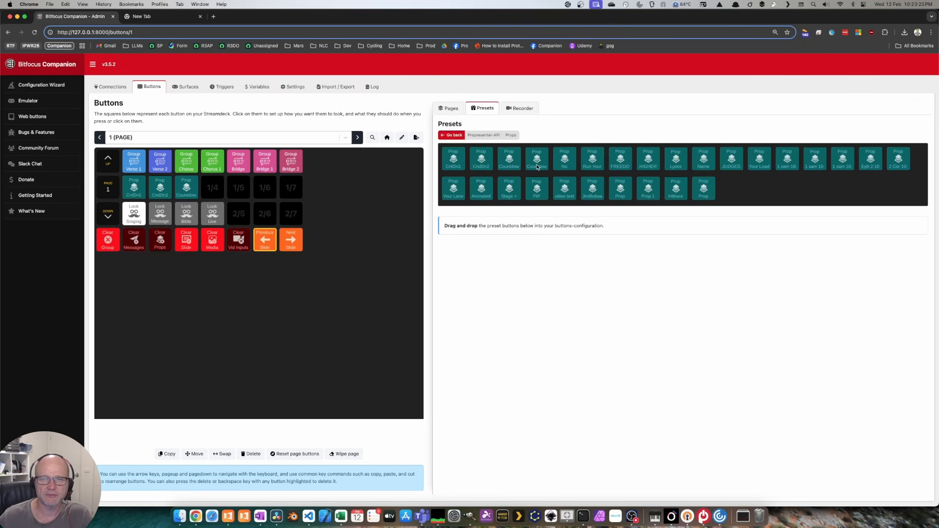
left_click_drag(537, 168, 213, 188)
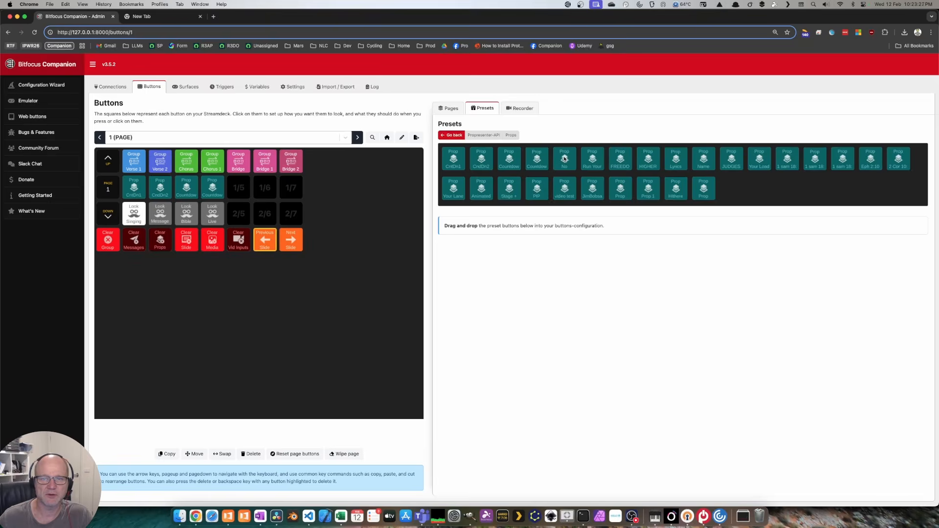
left_click_drag(564, 158, 238, 188)
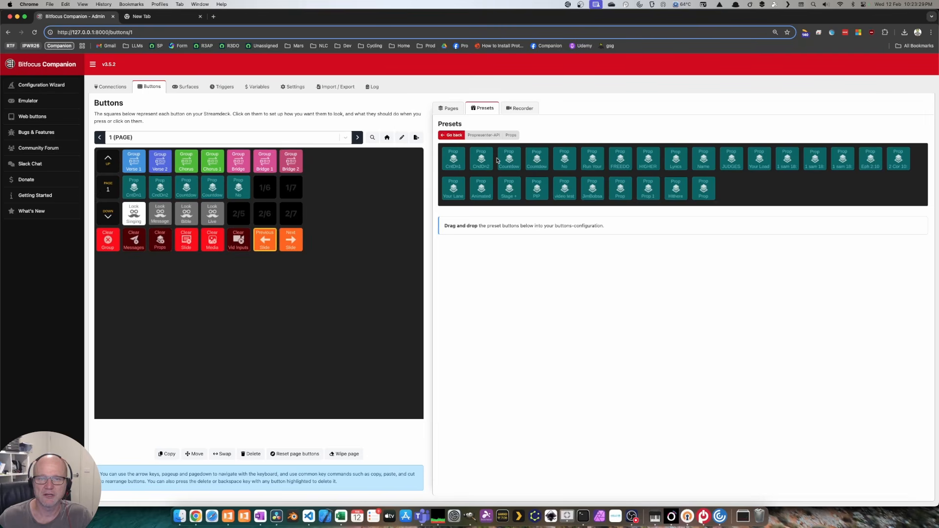
left_click(239, 188)
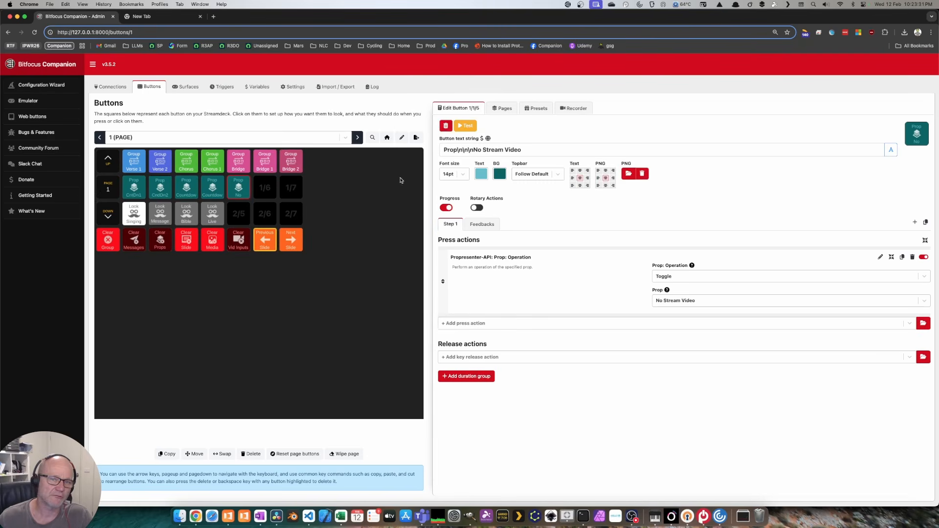
Step: Shorten button 1/5's label text from 'No Stream Video' to 'NSV'
left_click_drag(474, 150, 529, 150)
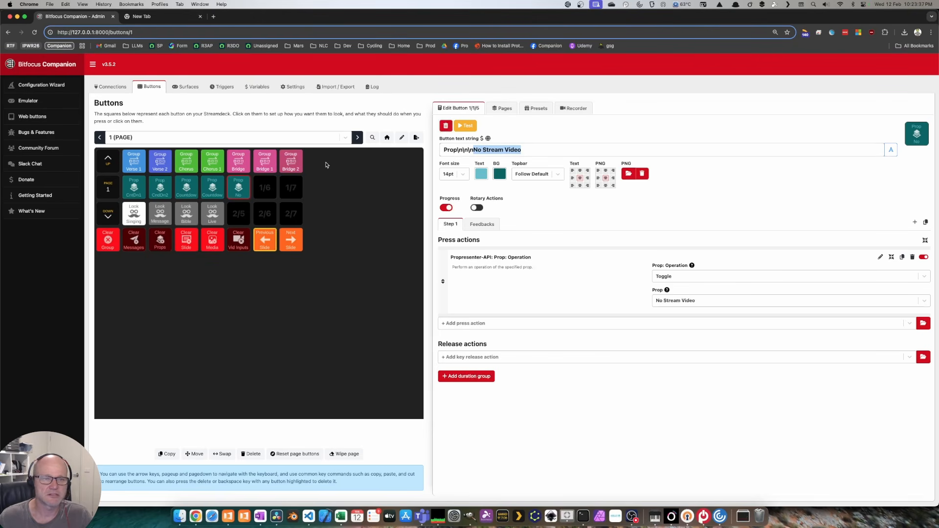
left_click(484, 149)
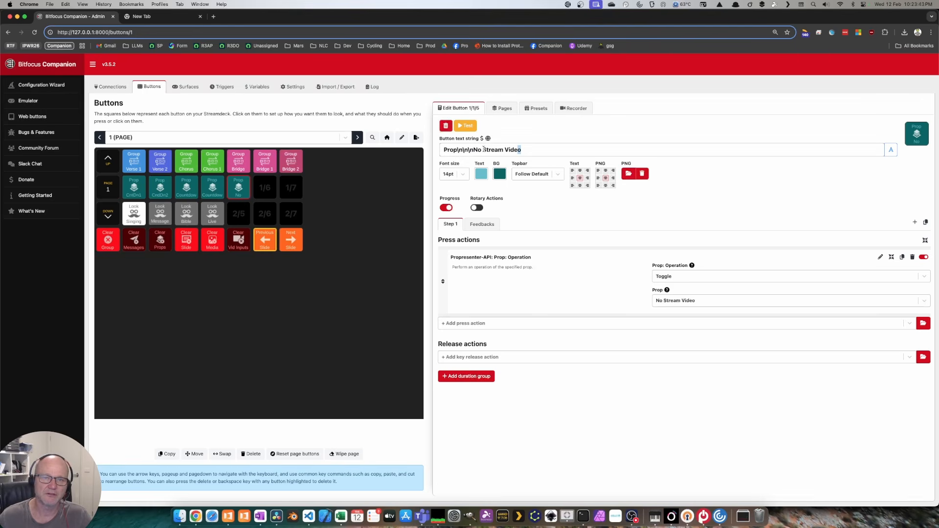
left_click(483, 150)
key("BackSpace")
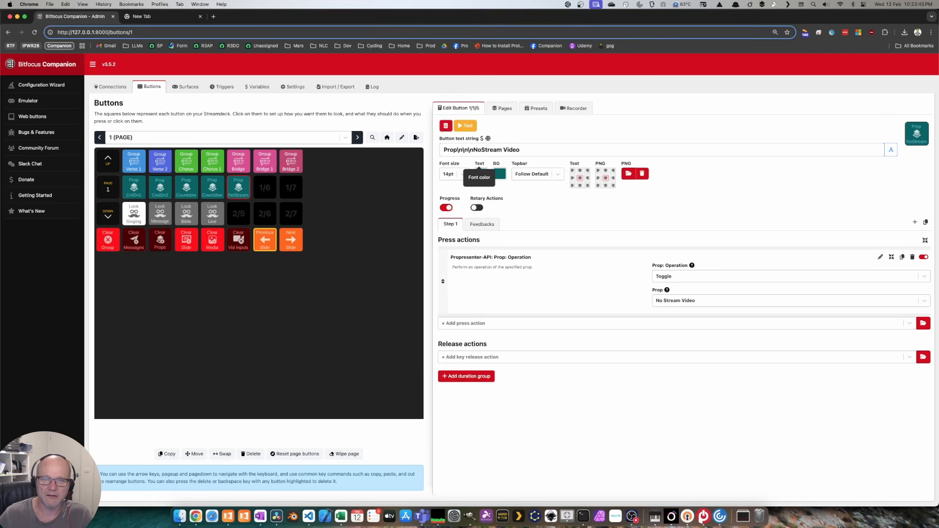
left_click_drag(532, 149, 474, 149)
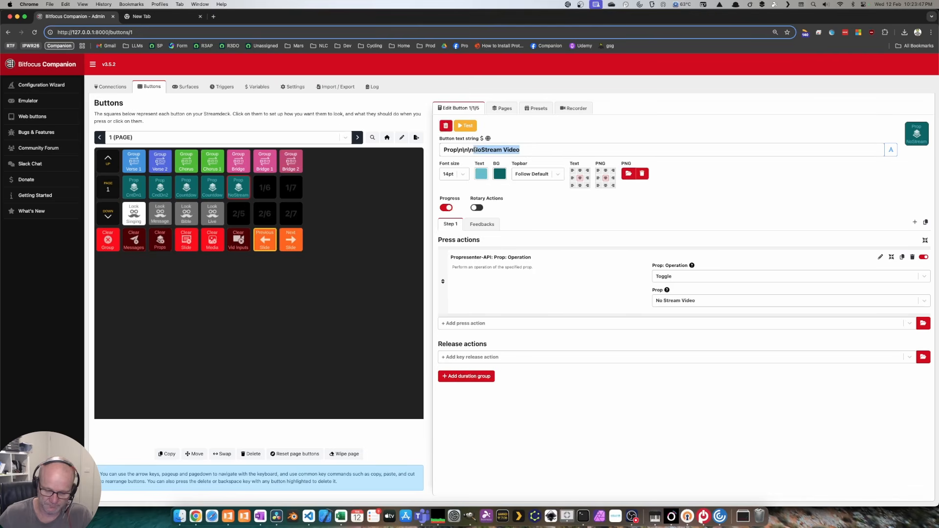
type("NSV")
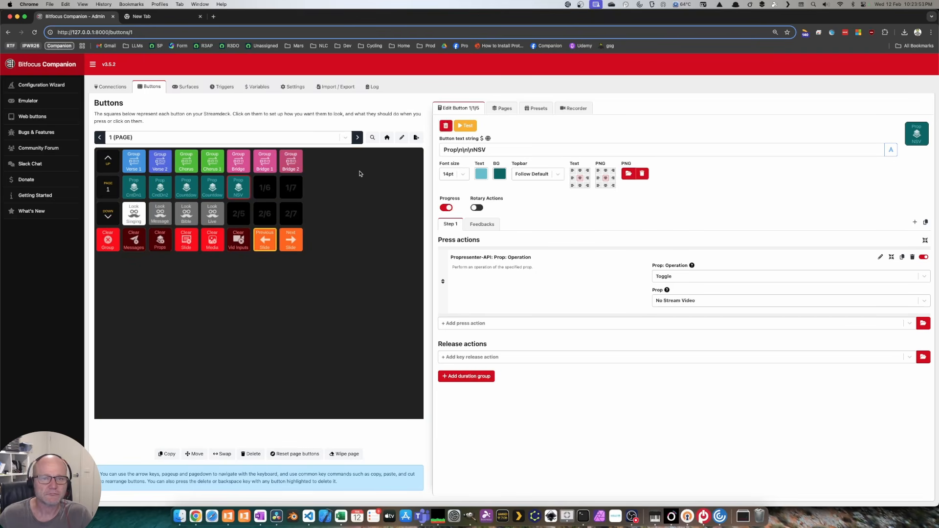
Step: Fire the CntDn1 countdown prop with ProPresenter's Props list visible
double_click(651, 20)
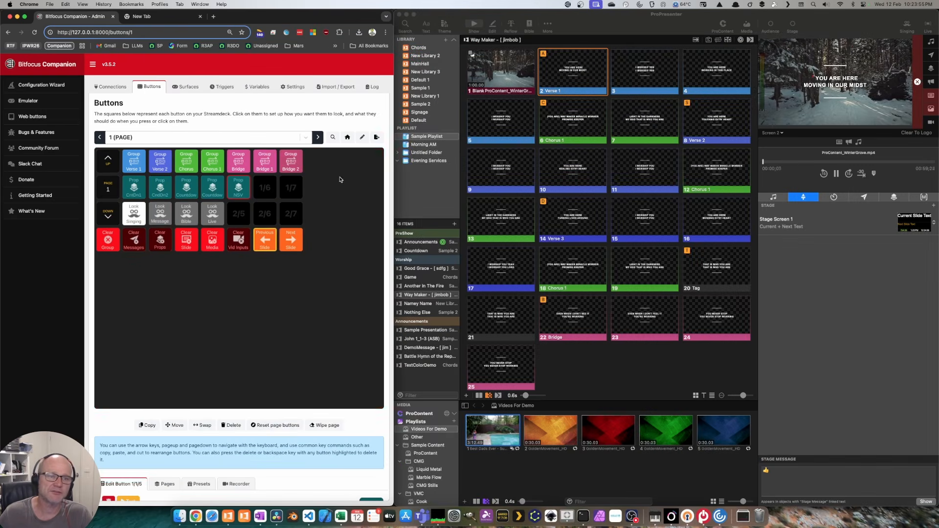
left_click(135, 189)
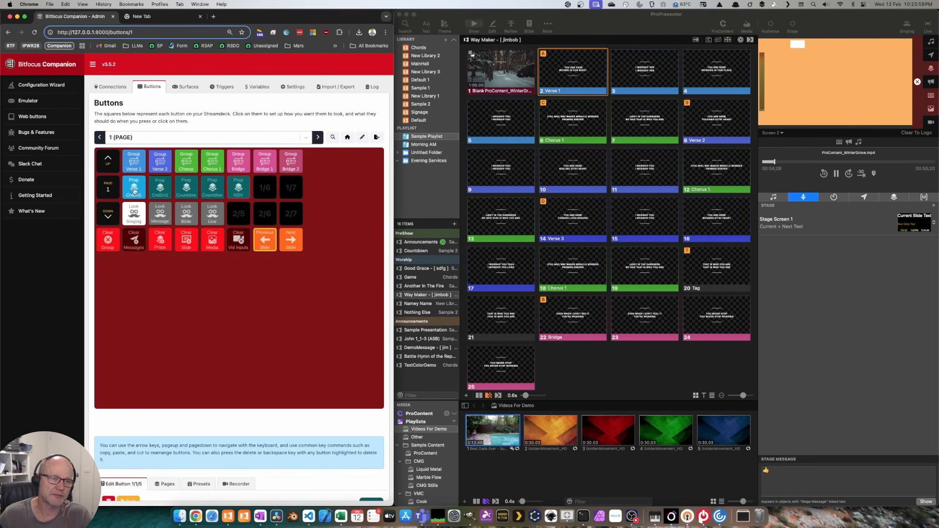
left_click(880, 197)
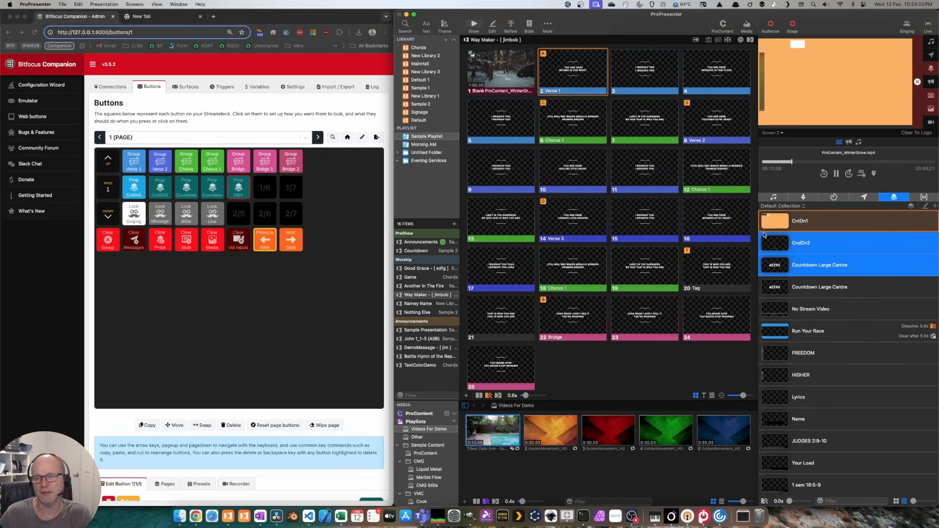
Step: Toggle the CntDn1 prop on and off repeatedly, leaving it off
left_click(212, 256)
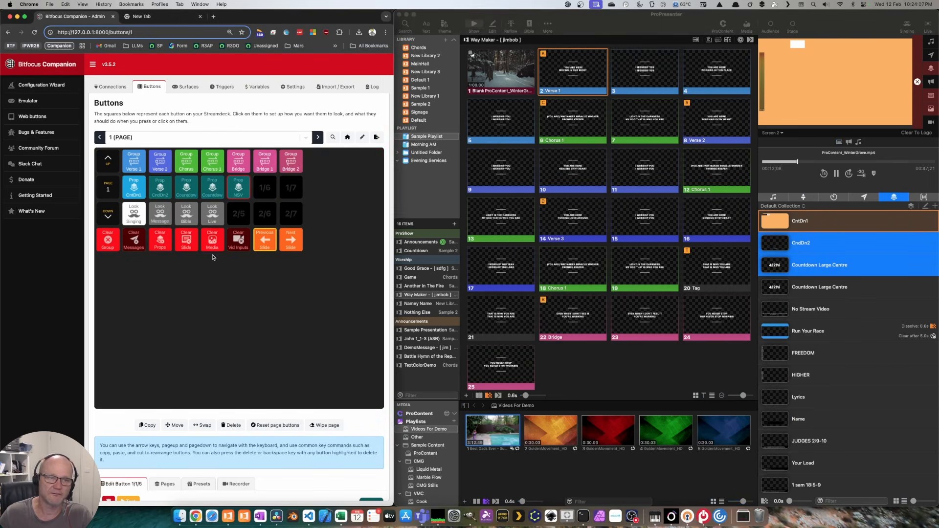
left_click(137, 184)
left_click(137, 184)
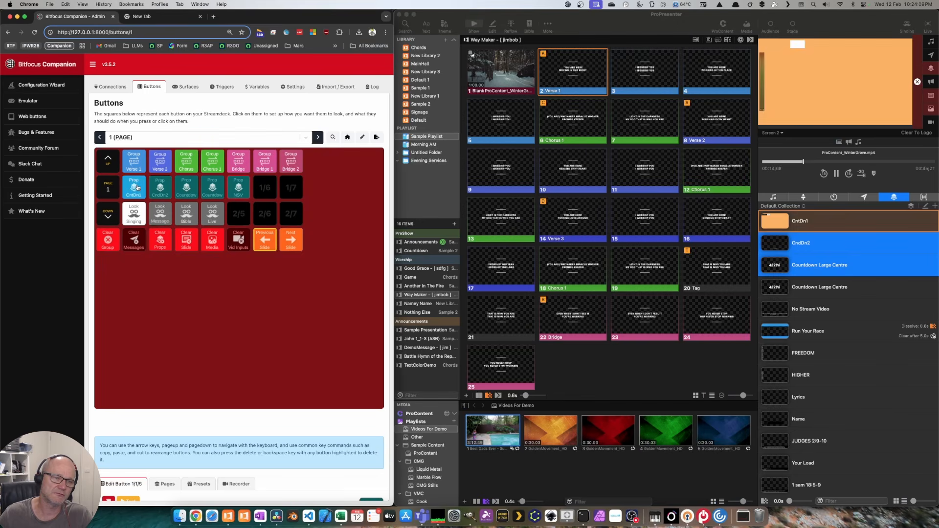
left_click(138, 186)
left_click(138, 188)
left_click(138, 188)
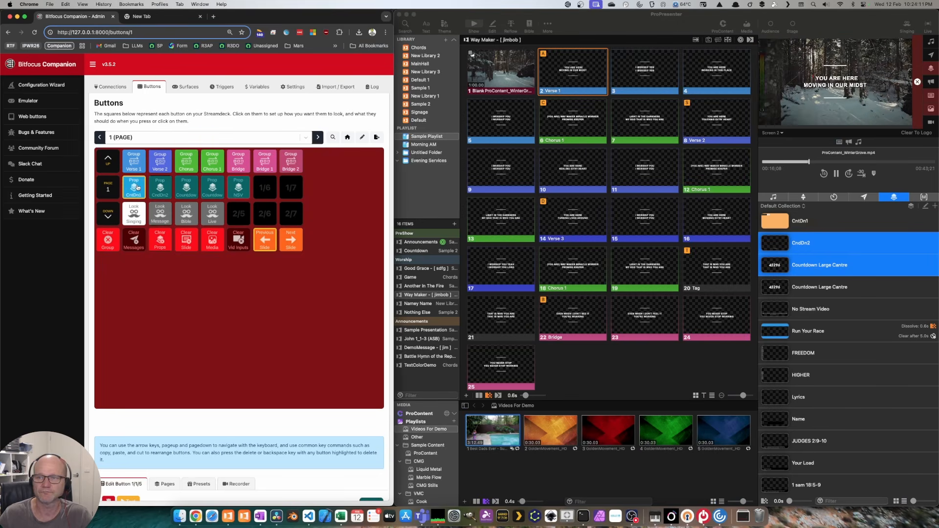
left_click(138, 187)
left_click(138, 188)
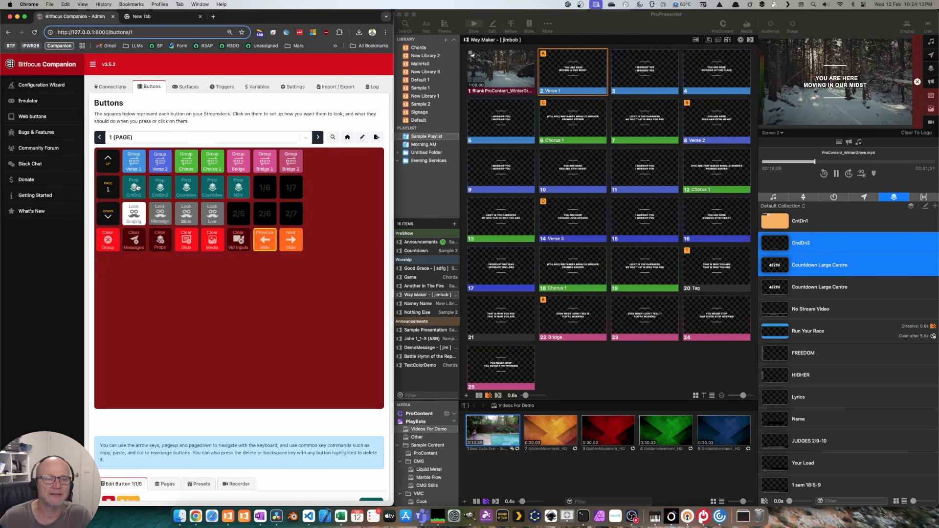
left_click(210, 317)
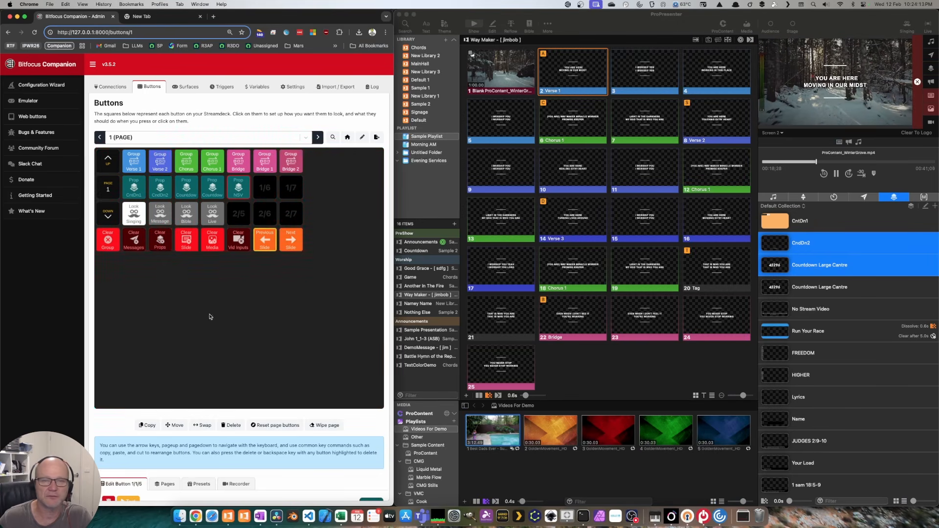
double_click(307, 17)
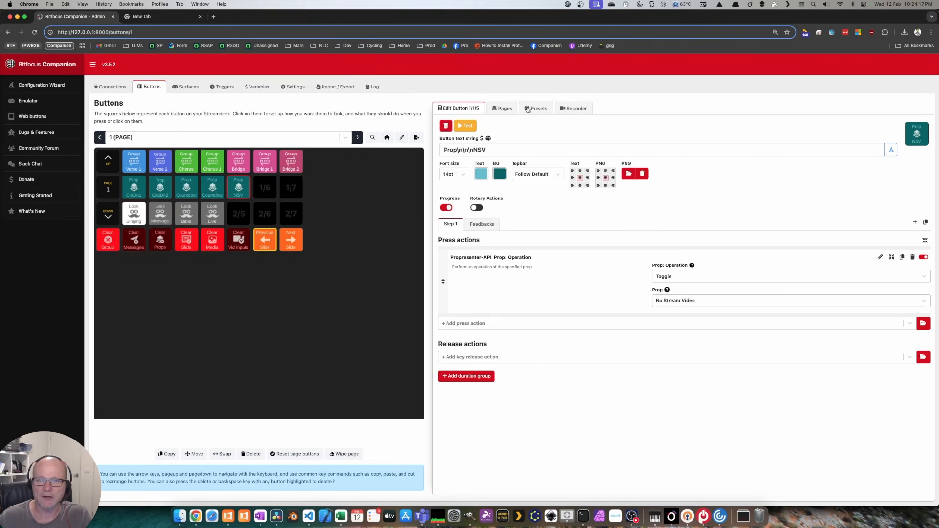
Step: Place the Audience Screens preset from ProPresenter-API Screens into slot 2/6
left_click(528, 109)
left_click(512, 151)
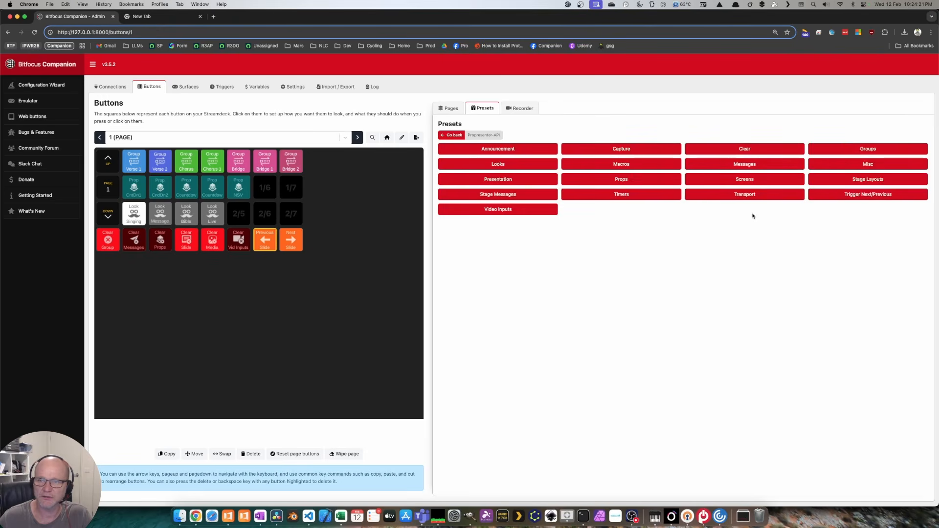
left_click(761, 181)
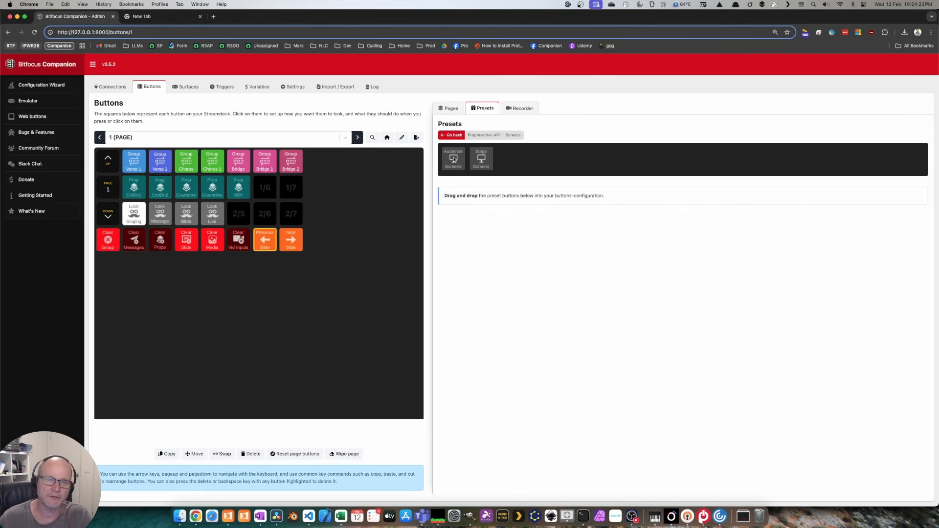
left_click_drag(453, 159, 293, 214)
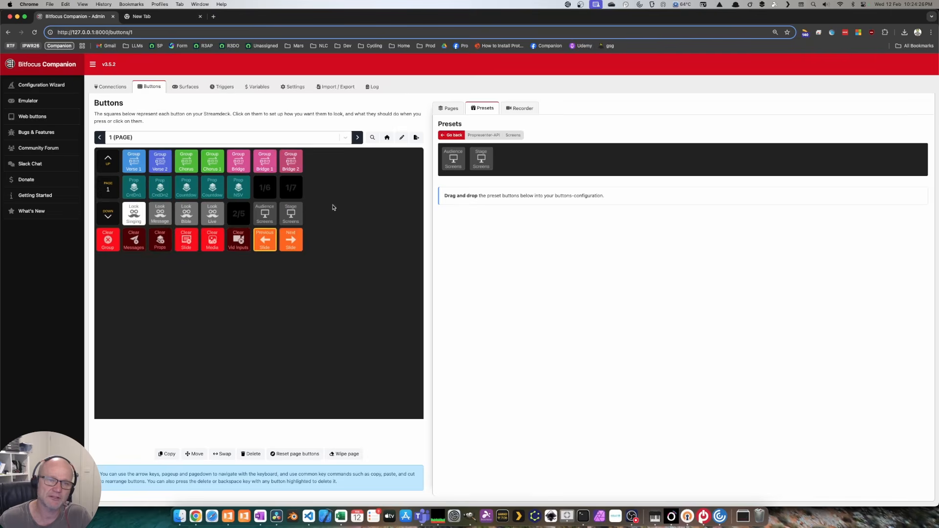
double_click(601, 17)
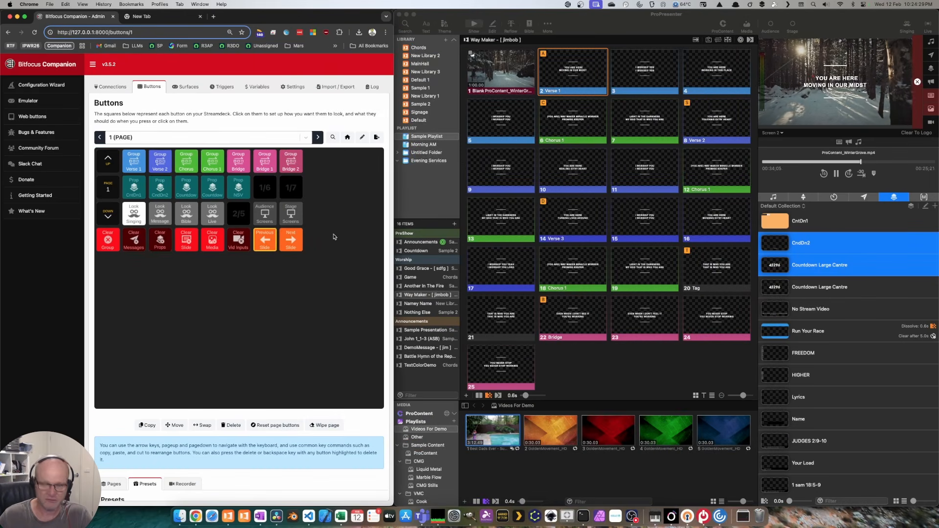
Step: Toggle ProPresenter's audience and stage screen outputs off and back on
key("shift")
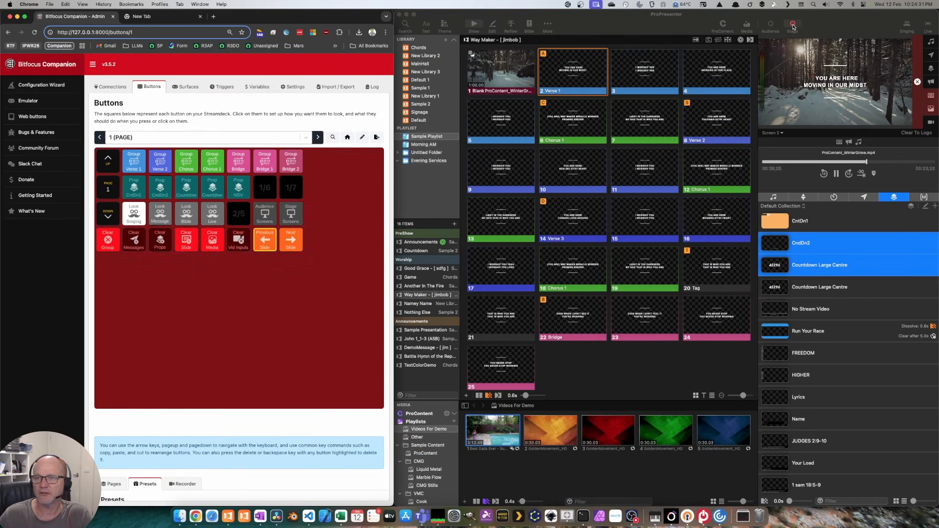
left_click(266, 214)
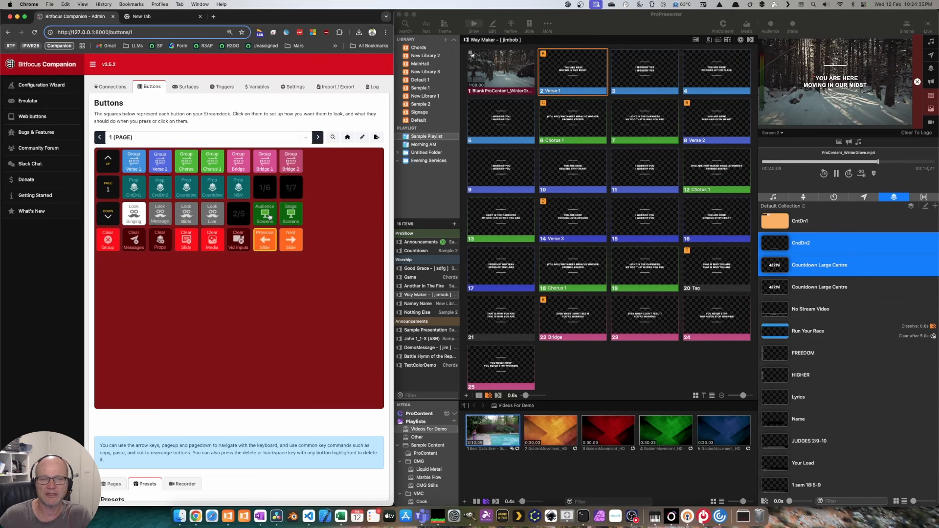
left_click(792, 25)
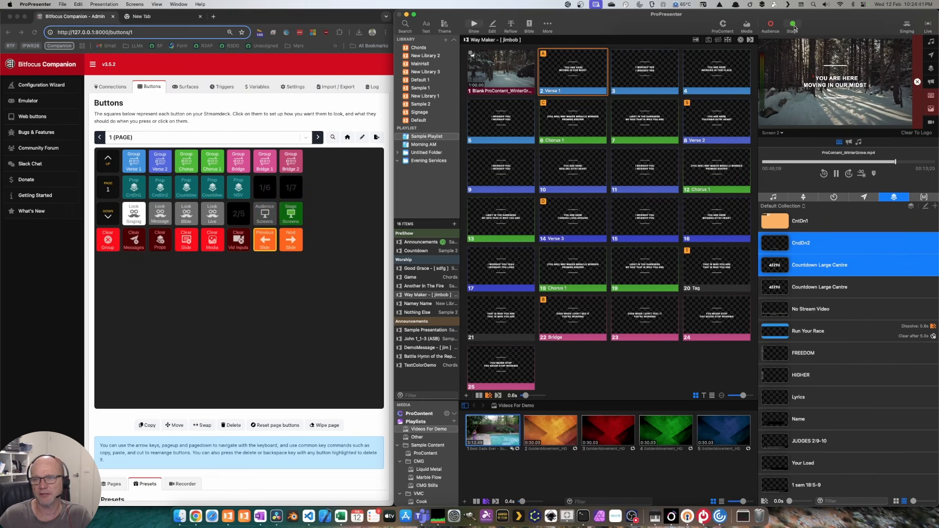
left_click(793, 26)
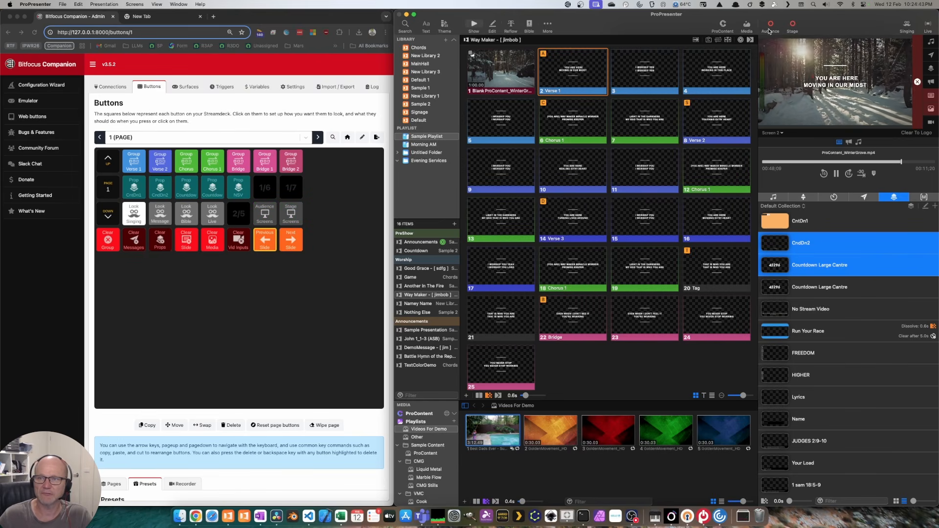
double_click(306, 15)
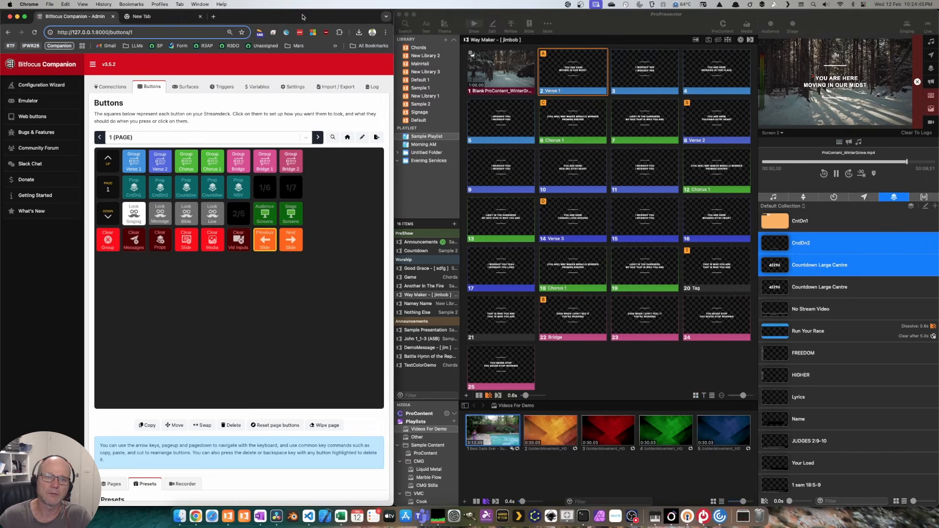
Step: Place the Start Capture preset from the Capture category into slot 1/7
left_click(454, 135)
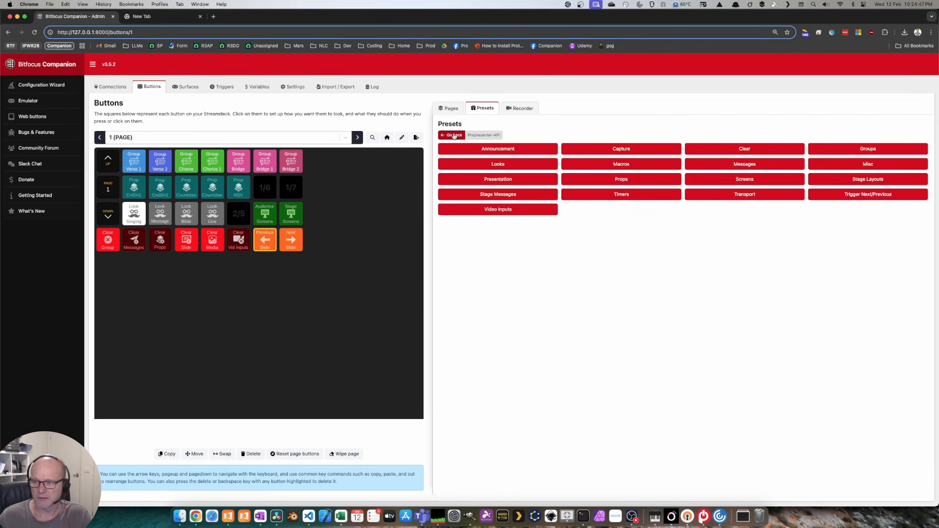
left_click(629, 149)
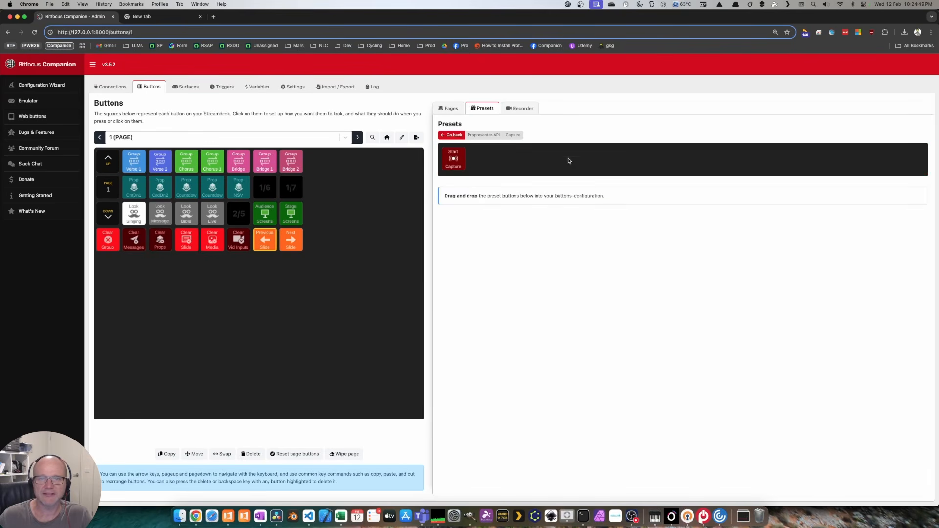
left_click_drag(453, 161, 290, 189)
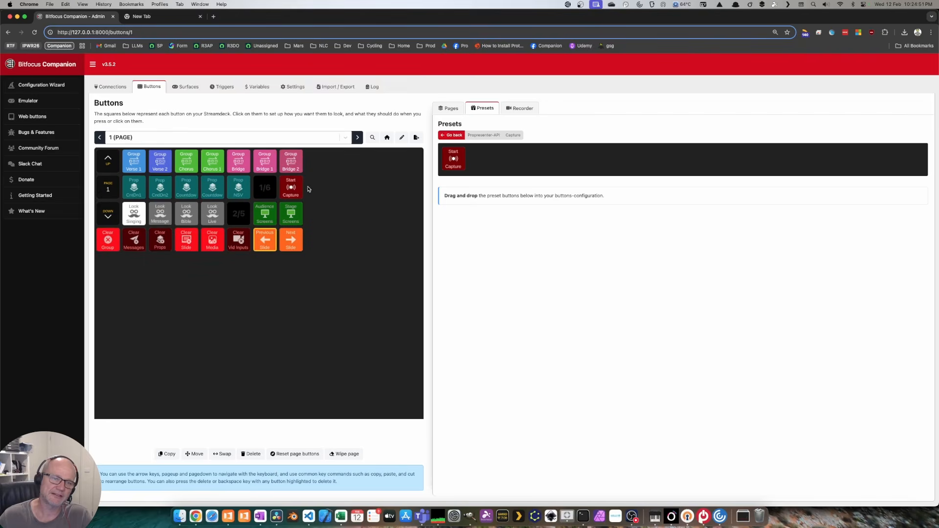
double_click(580, 18)
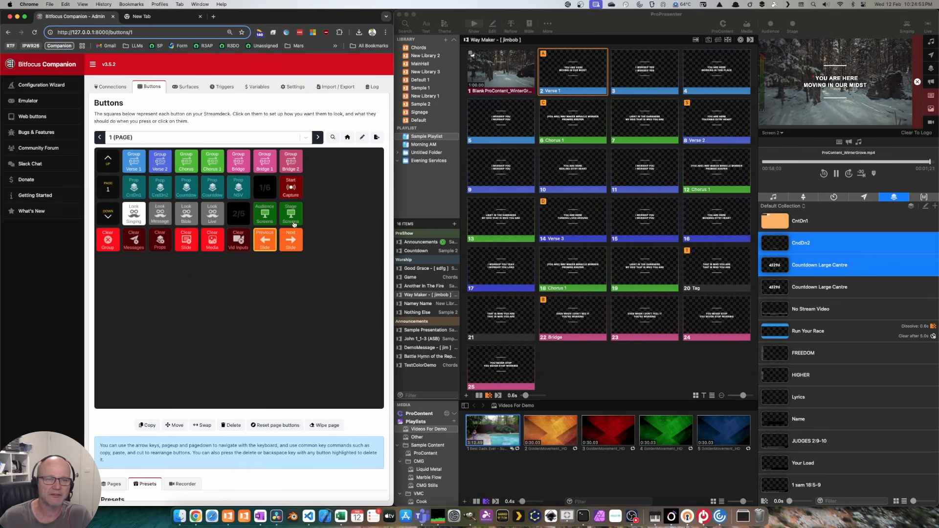
Step: Start and stop a ProPresenter capture from Companion's 1/7 button, then start one in ProPresenter
left_click(291, 189, "shift")
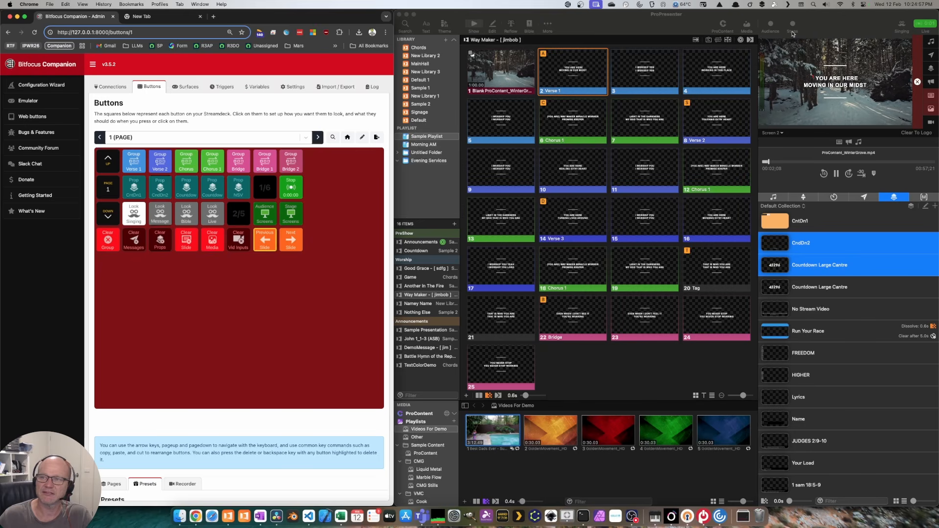
left_click(296, 185)
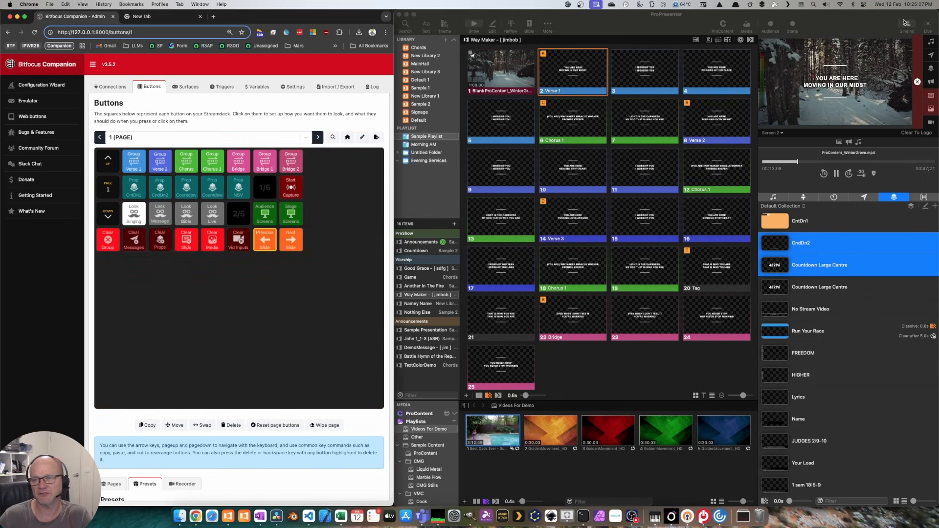
left_click(929, 28)
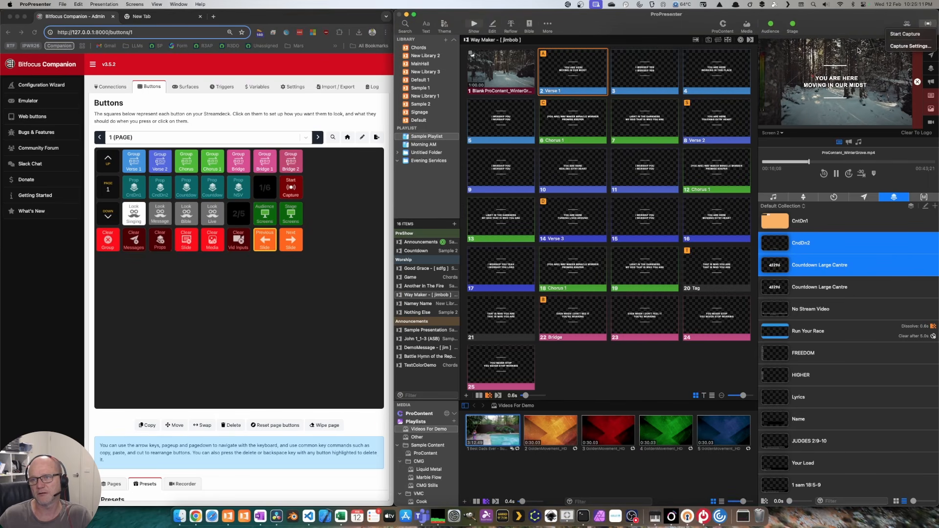
left_click(905, 34)
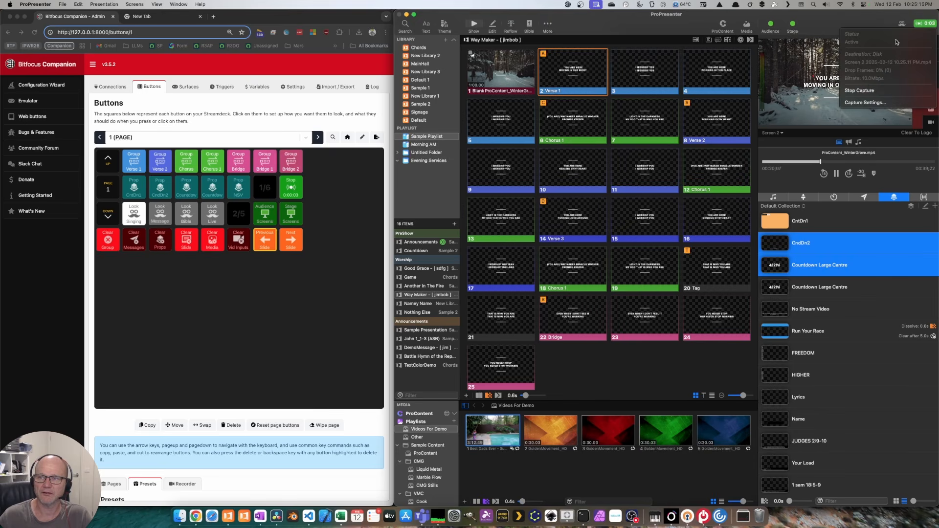
double_click(337, 17)
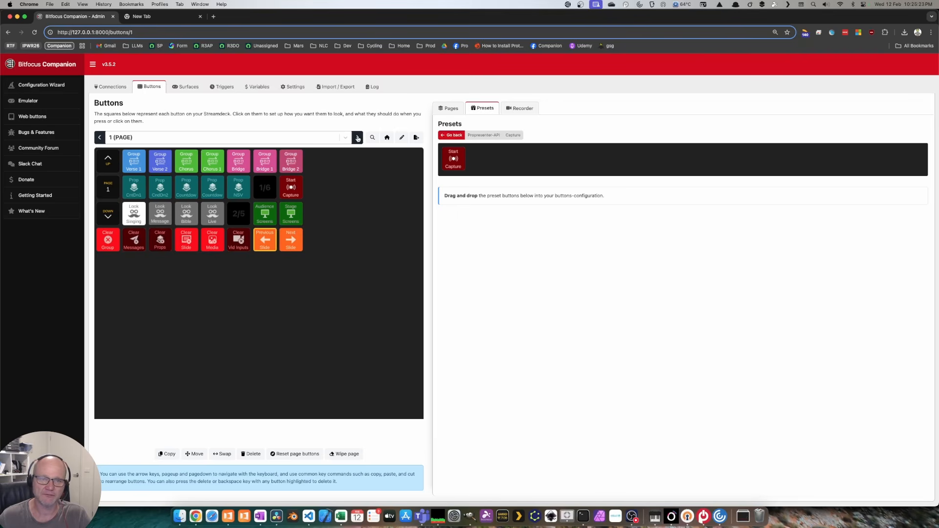
Step: Add one new button page, switch to empty page 2, and show the presets list
left_click(446, 136)
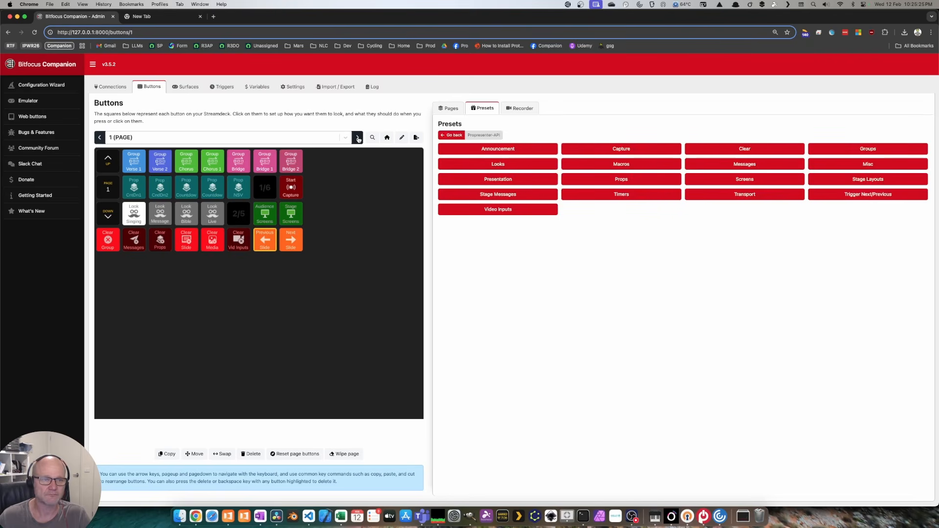
left_click(448, 109)
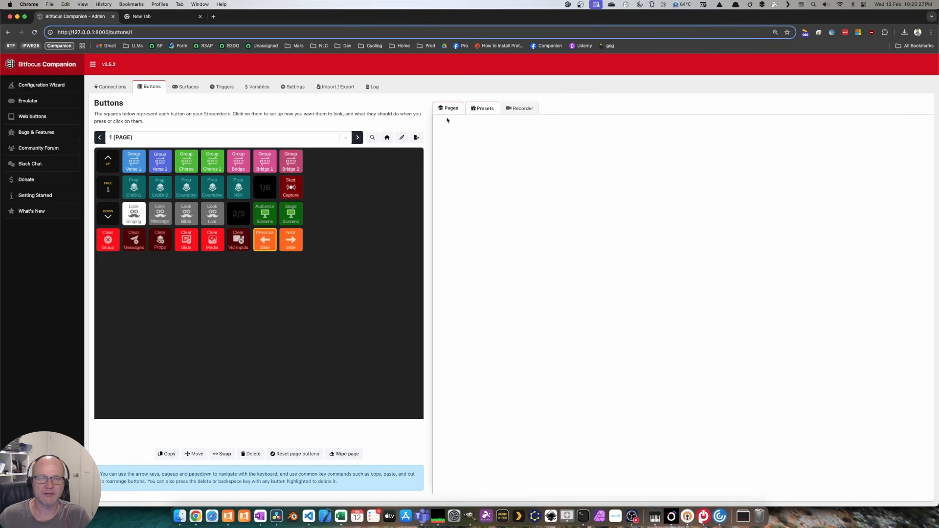
left_click(910, 179)
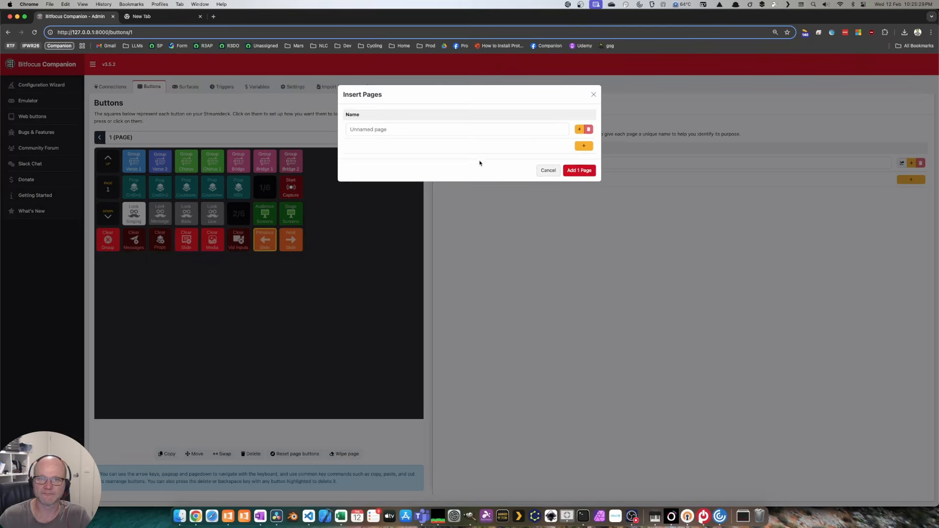
left_click(589, 176)
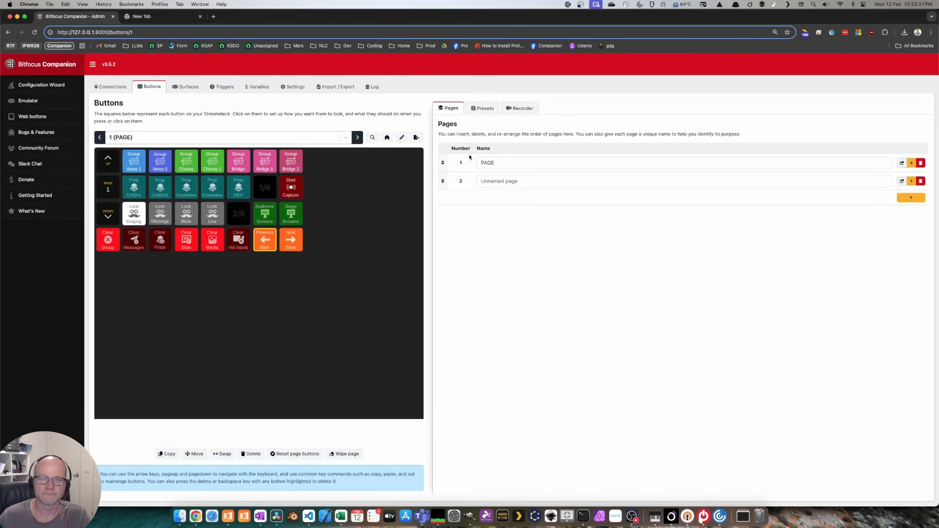
left_click(358, 138)
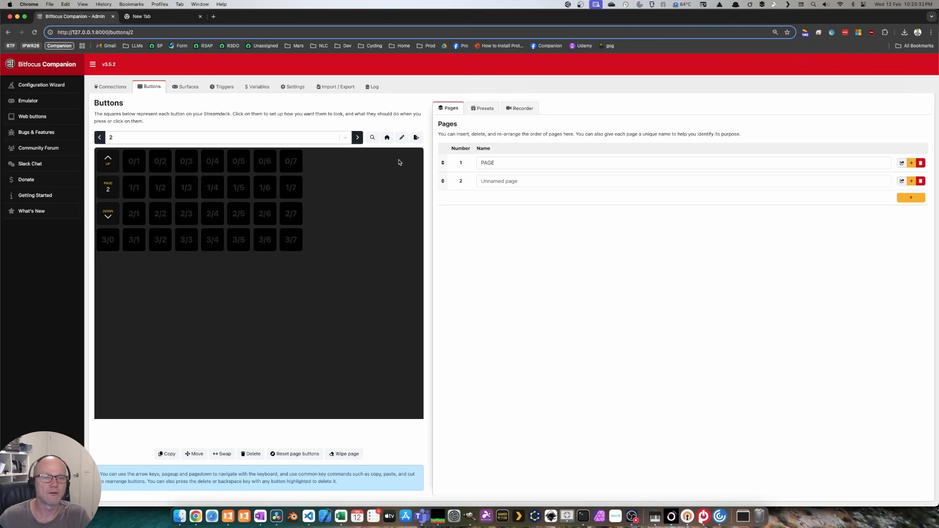
left_click(497, 109)
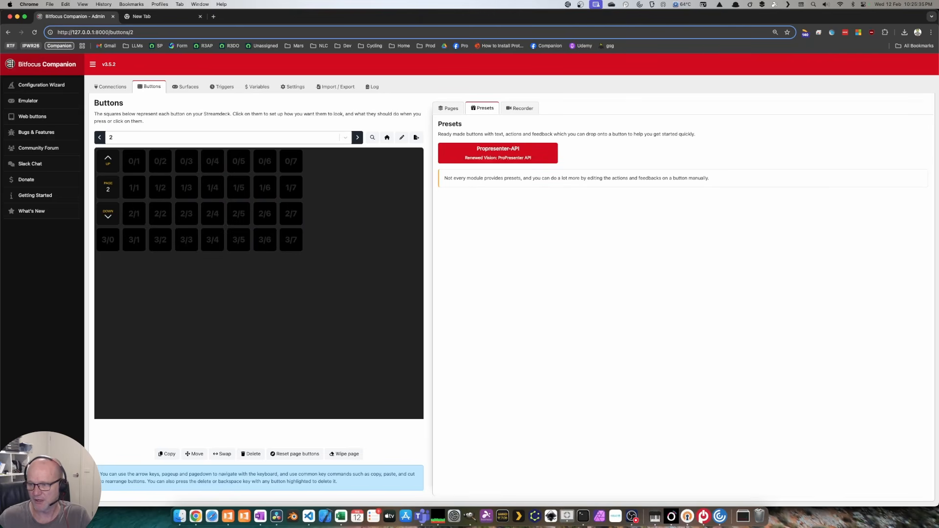
Step: Open the Propresenter-API presets, compare with page 1, then open Timers on page 2
left_click(523, 155)
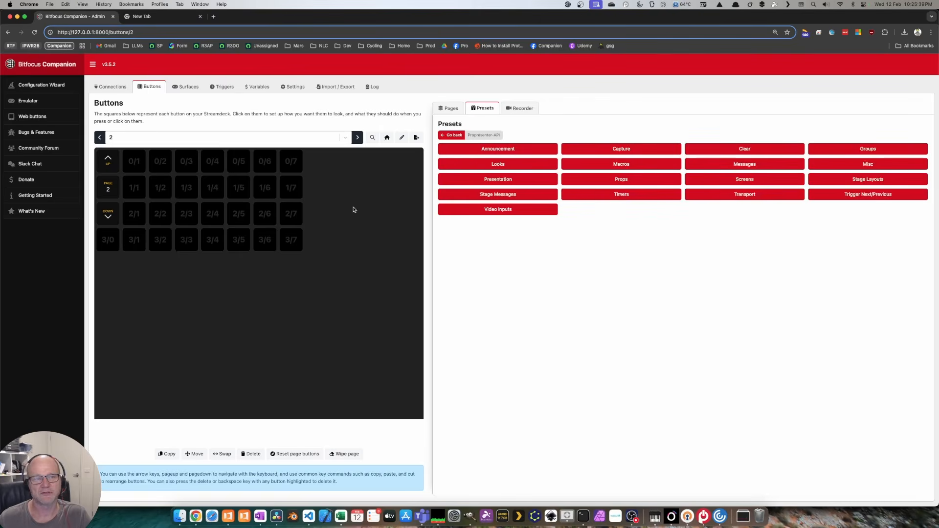
left_click(99, 137)
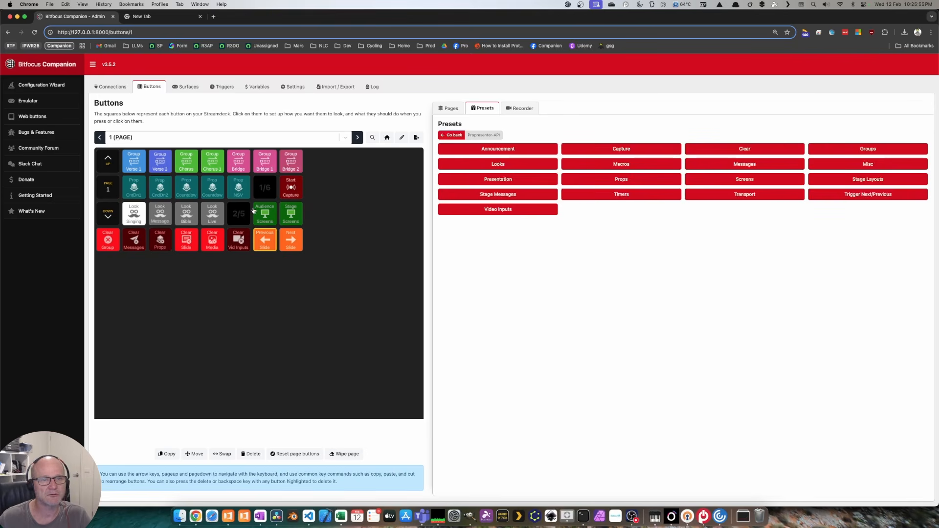
left_click(358, 137)
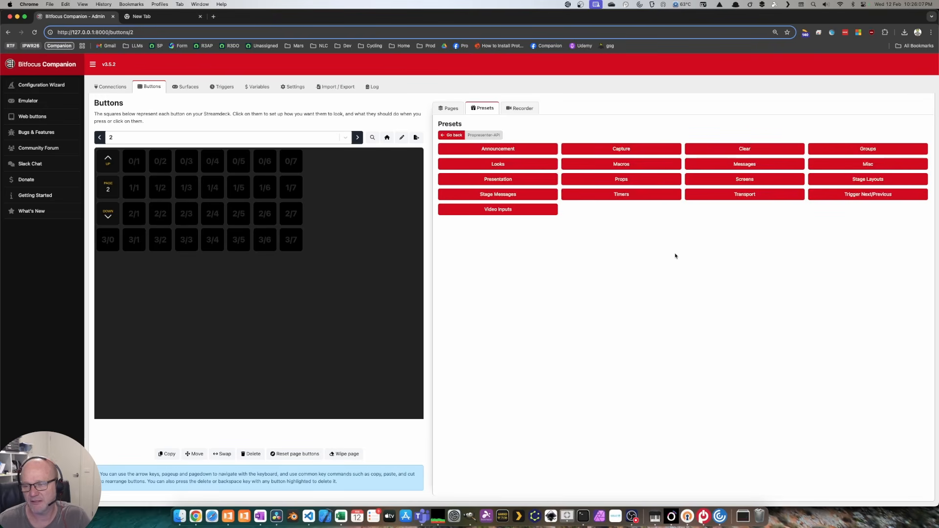
left_click(646, 196)
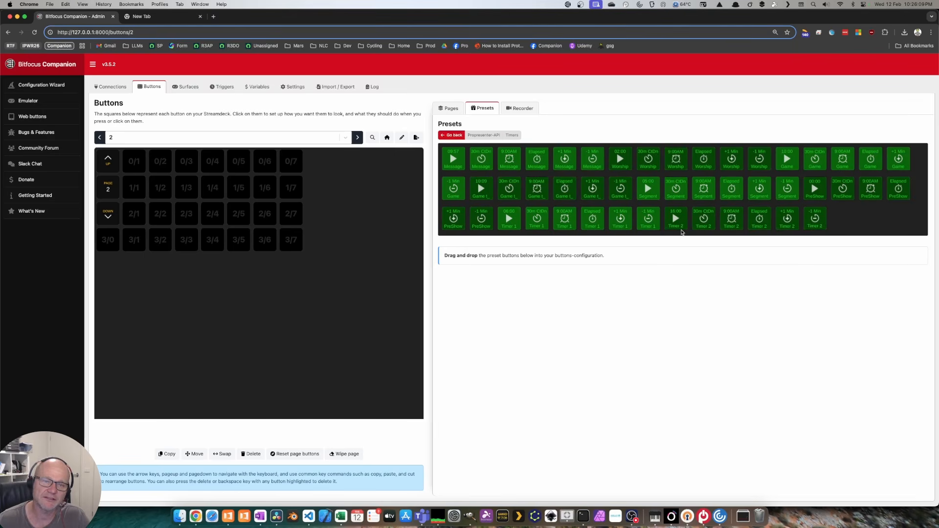
Step: Review ProPresenter's Timers list beside Chrome, then return Companion to full screen
double_click(521, 17)
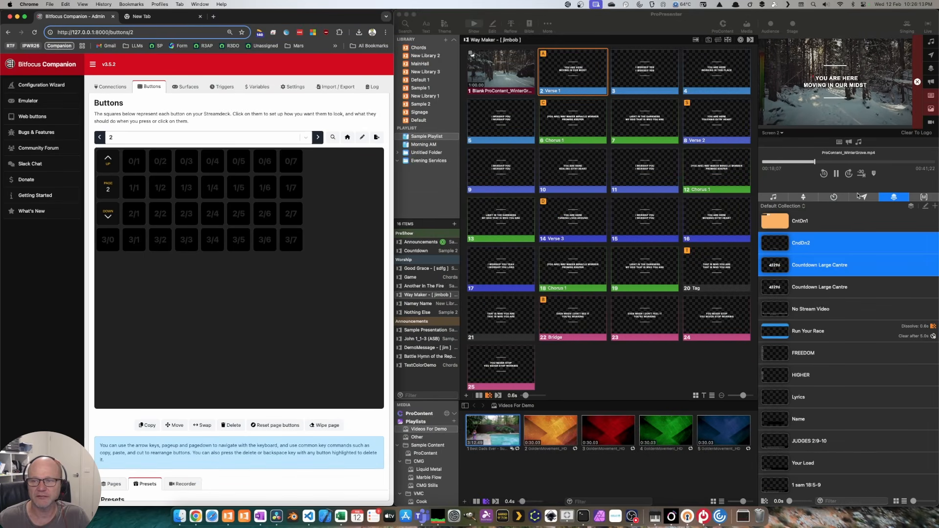
left_click(833, 197)
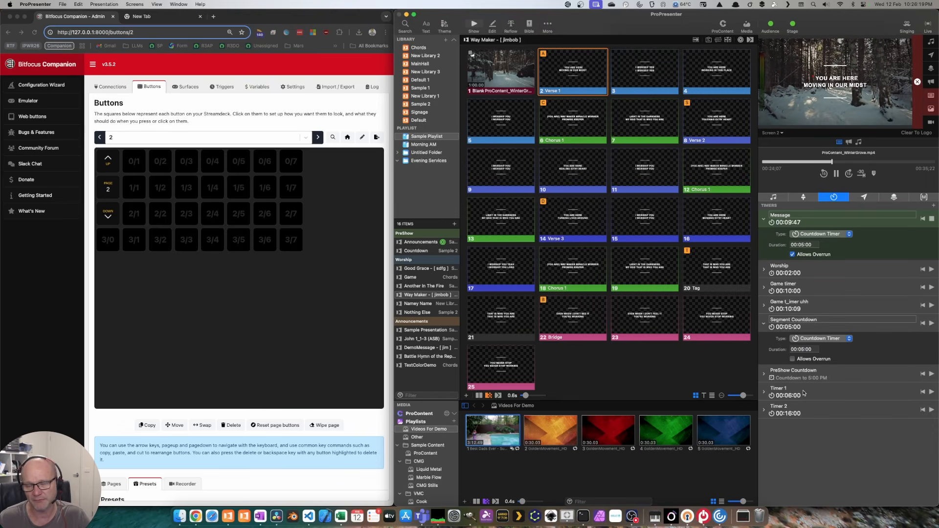
left_click(319, 21)
double_click(318, 21)
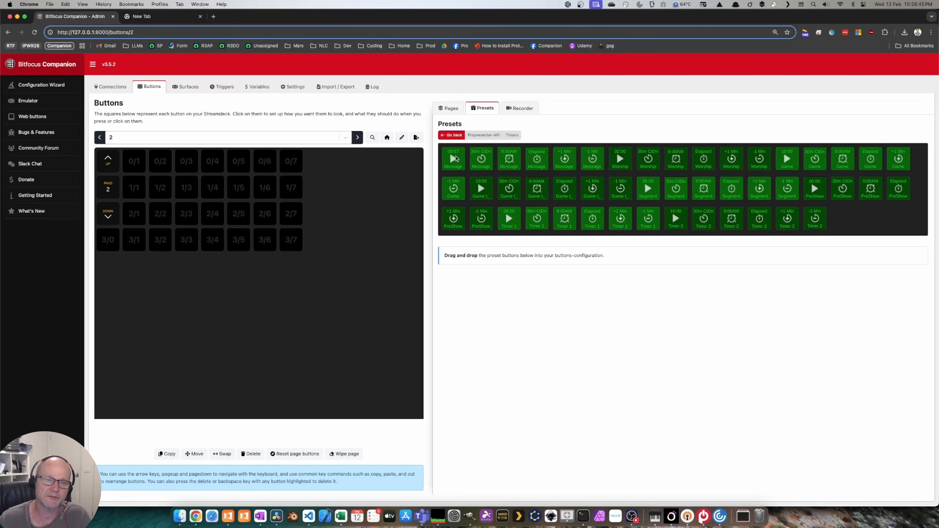
Step: Place Message play/pause, 30m, 9:00AM, Elapsed, +1 Min and -1 Min presets on buttons 3/0–3/5
left_click_drag(452, 158, 108, 238)
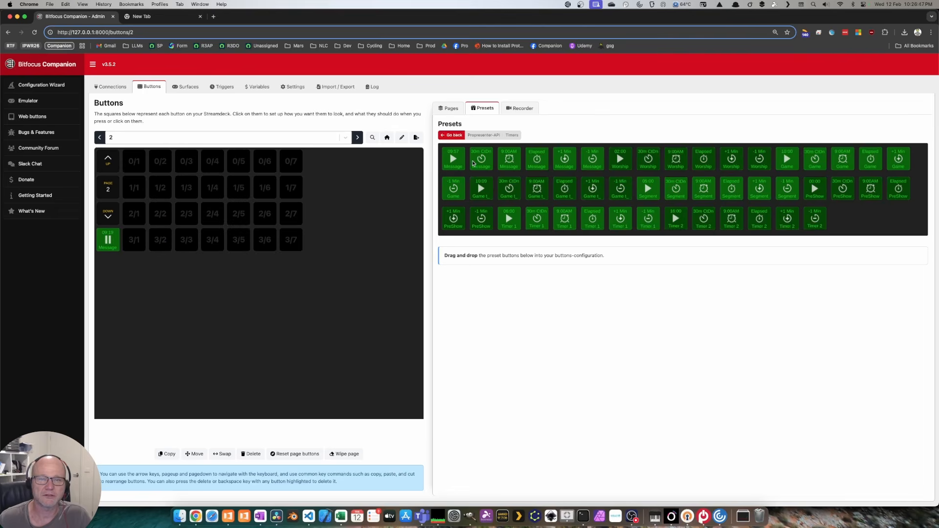
left_click_drag(472, 163, 132, 242)
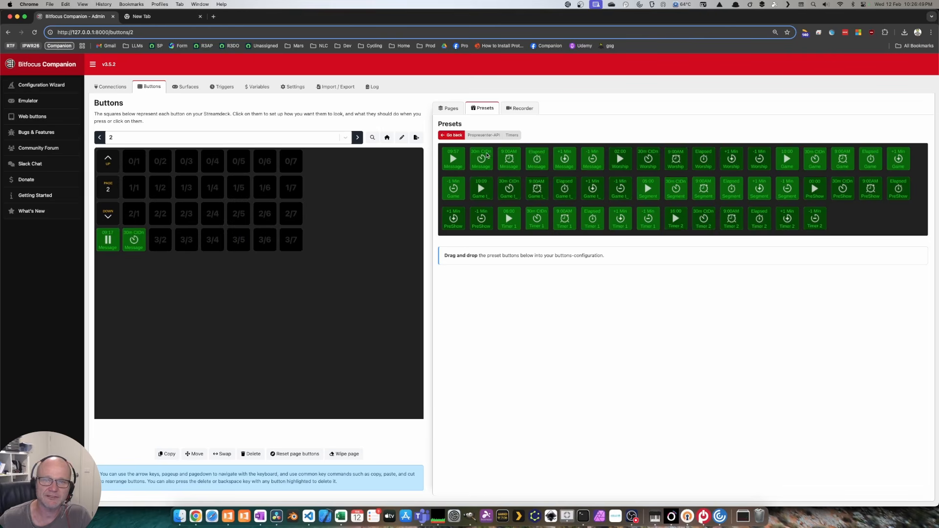
left_click_drag(507, 158, 160, 239)
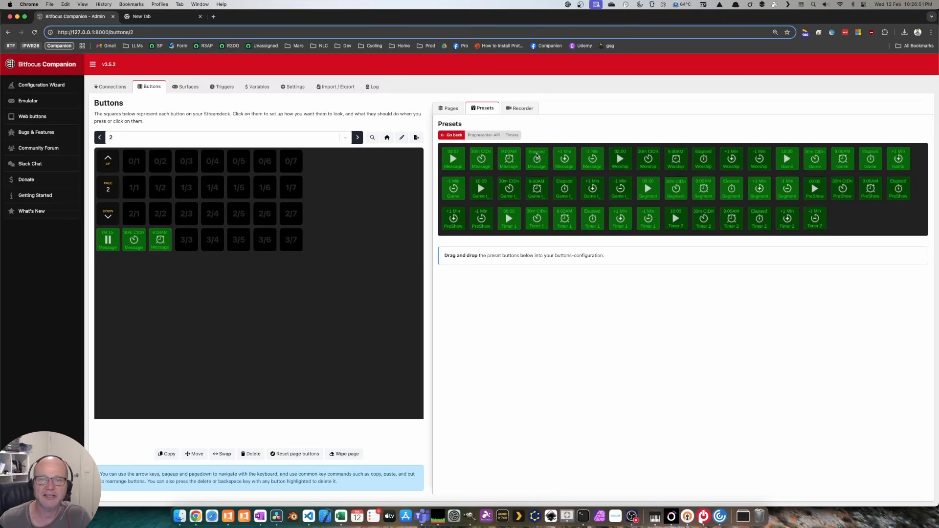
left_click_drag(537, 155, 187, 239)
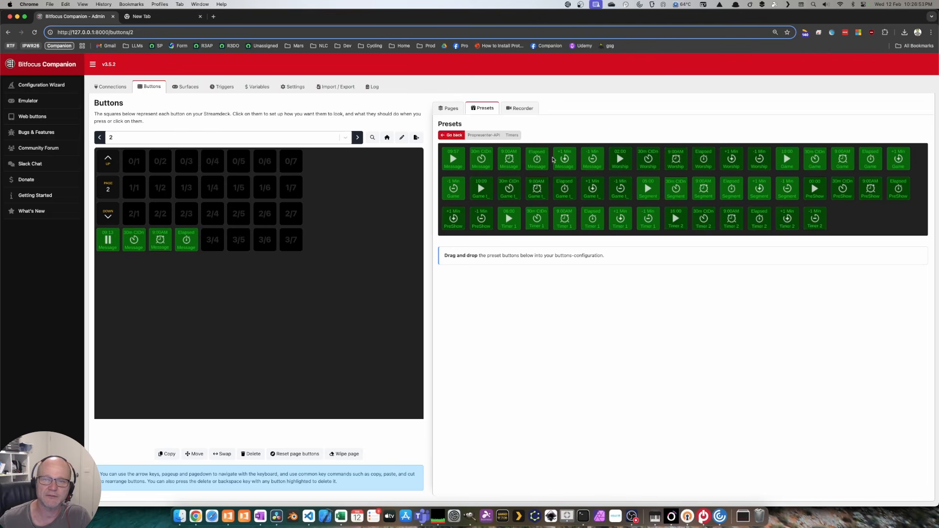
left_click_drag(563, 159, 212, 240)
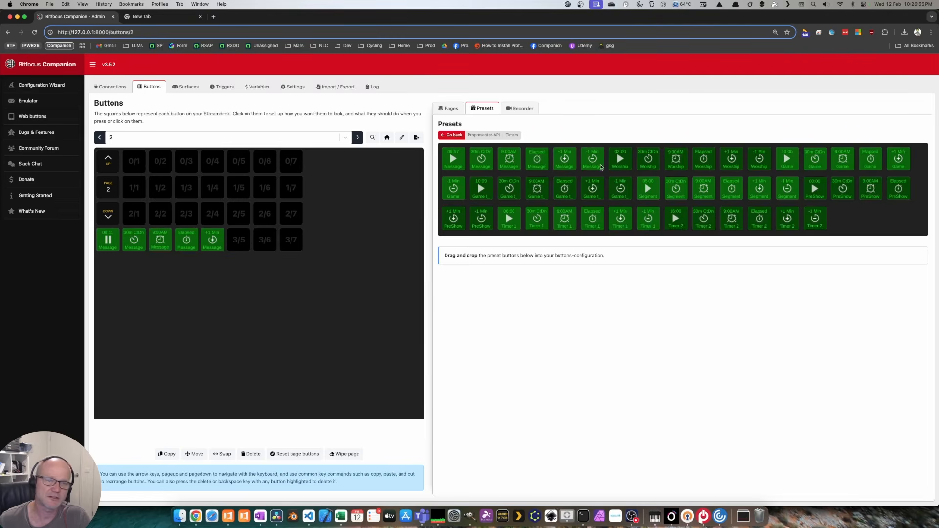
left_click_drag(600, 167, 245, 240)
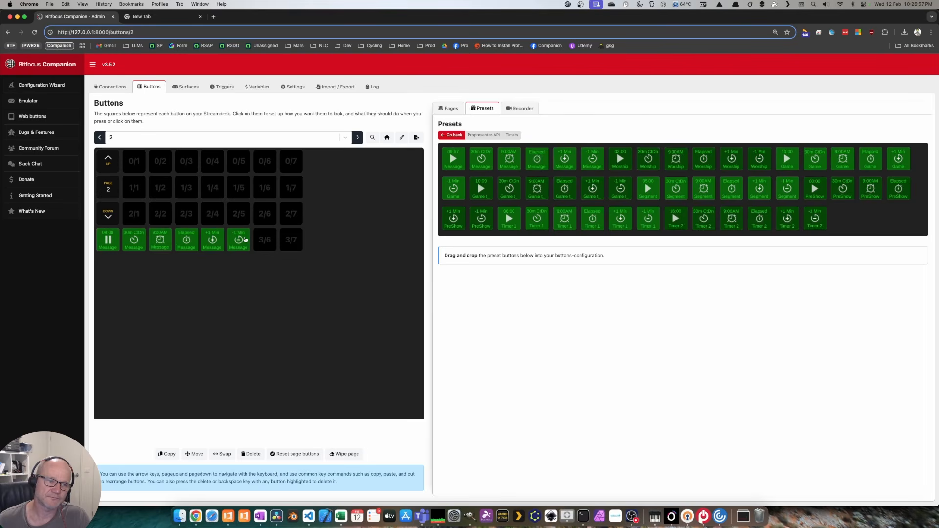
left_click(456, 138)
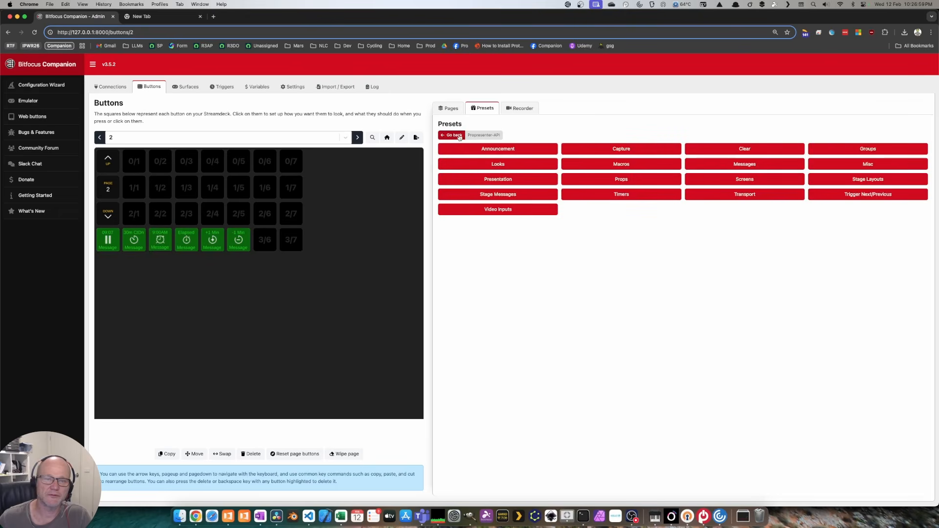
double_click(558, 18)
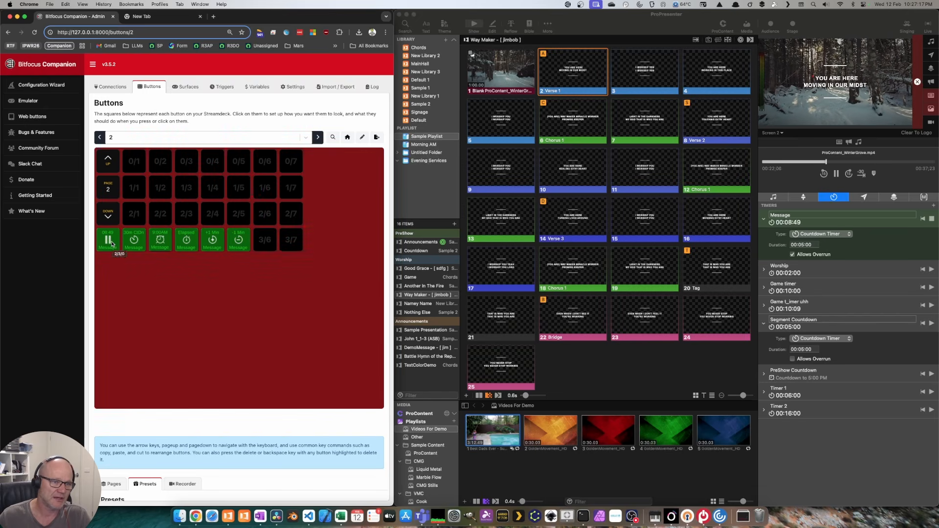
Step: Pause and resume the Message timer, then add three minutes with +1 Min
left_click(111, 242, "shift")
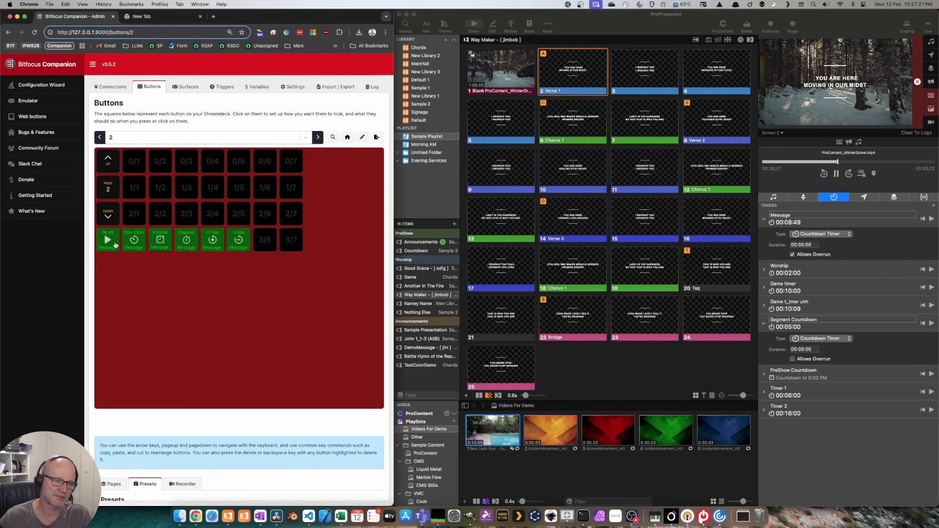
left_click(108, 240, "shift")
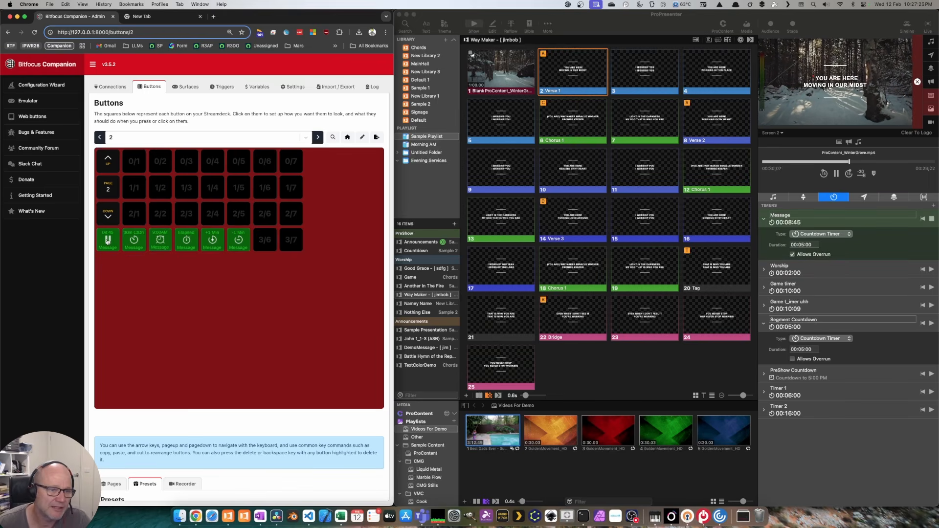
left_click(213, 239, "shift")
left_click(213, 239, "shift")
left_click(212, 240, "shift")
left_click(213, 239, "shift")
left_click(213, 239, "shift")
left_click(213, 240, "shift")
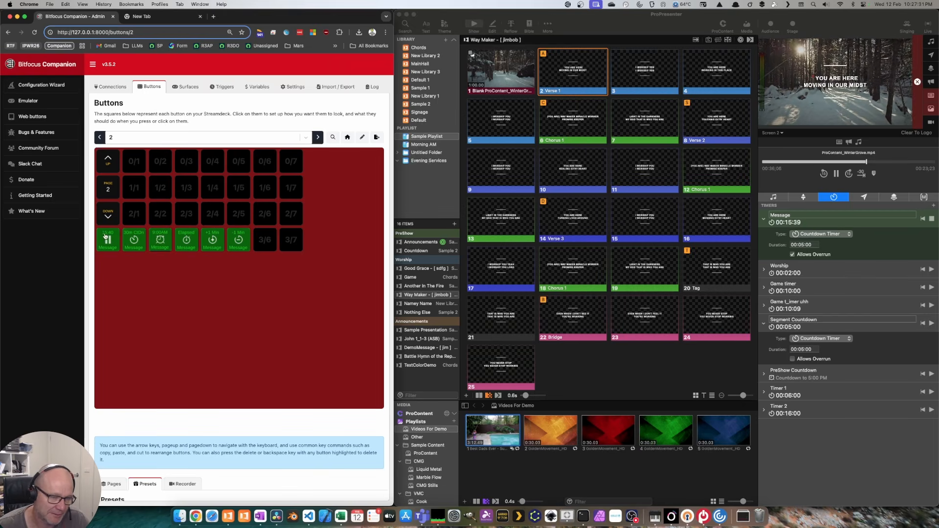
Step: Take three minutes off the Message timer with the -1 Min button
left_click(238, 239)
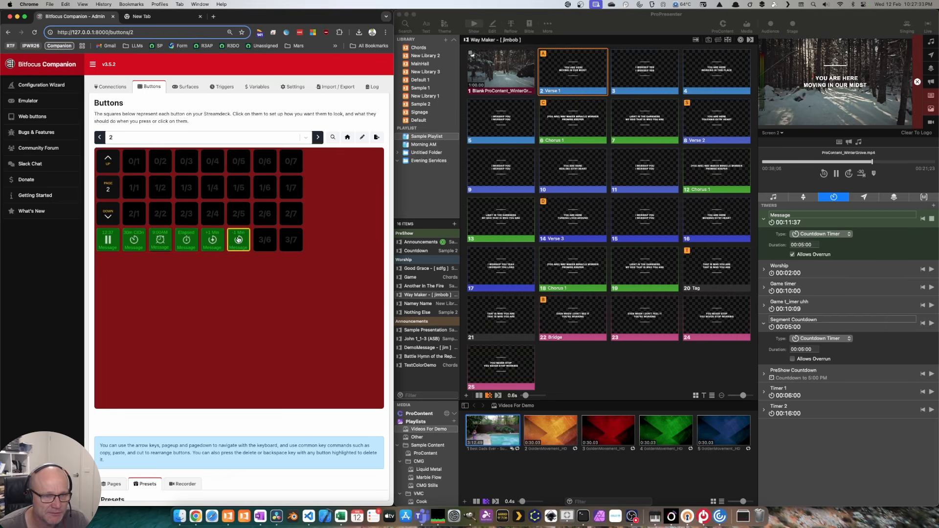
left_click(238, 240, "shift")
left_click(238, 239, "shift")
left_click(239, 239, "shift")
left_click(239, 239, "shift")
left_click(238, 239, "shift")
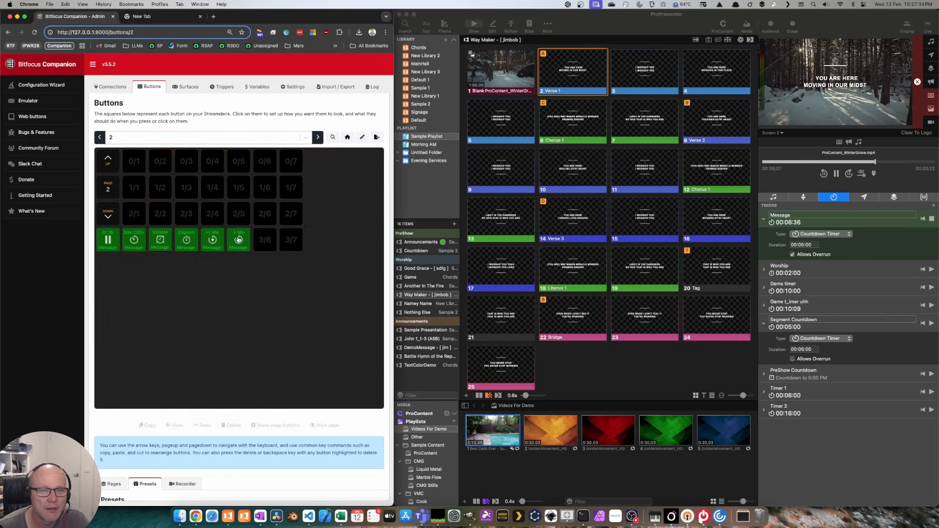
double_click(281, 21)
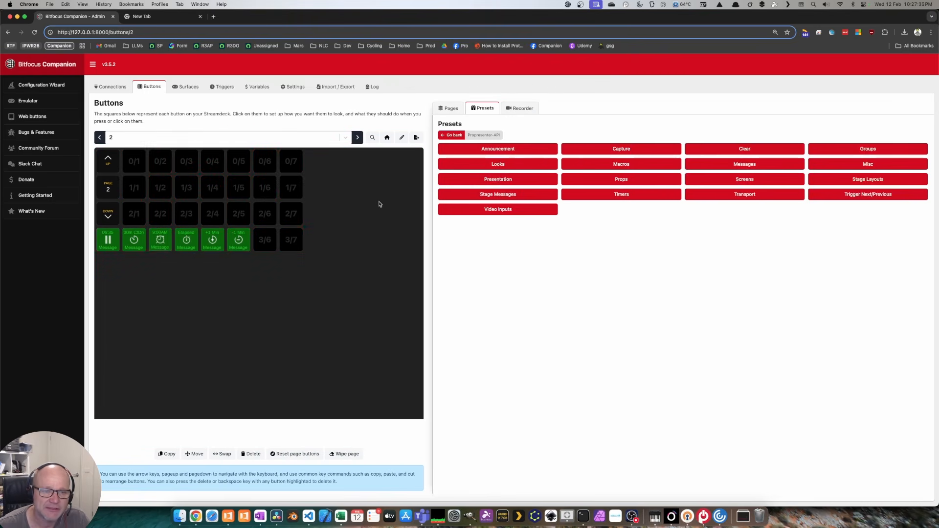
Step: Relabel button 3/4 to +2 Min and change its time increment to 120 seconds
left_click(211, 240)
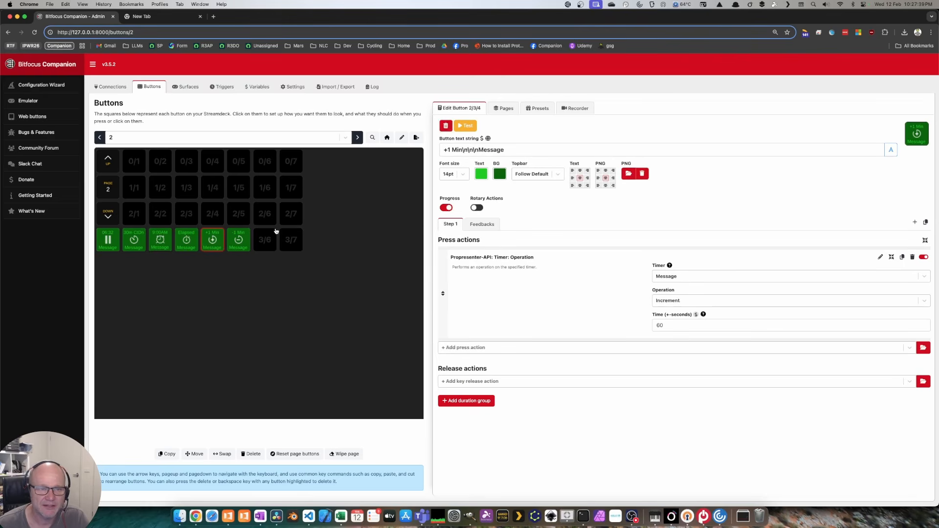
left_click(450, 149)
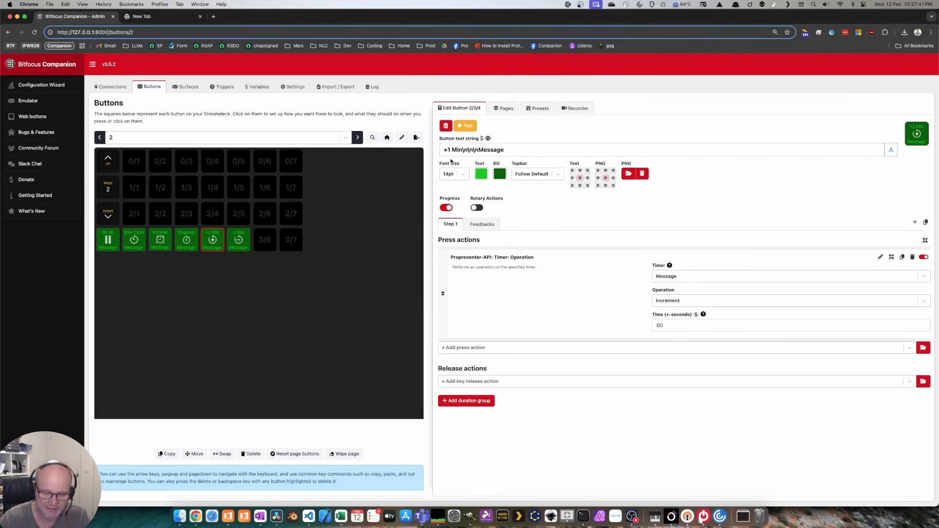
key("BackSpace")
type("2")
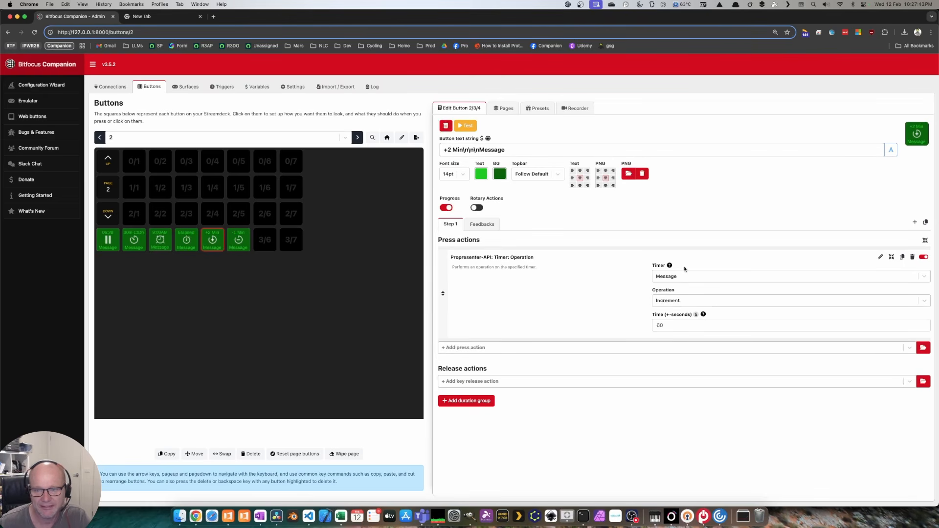
left_click_drag(670, 328, 625, 327)
type("12")
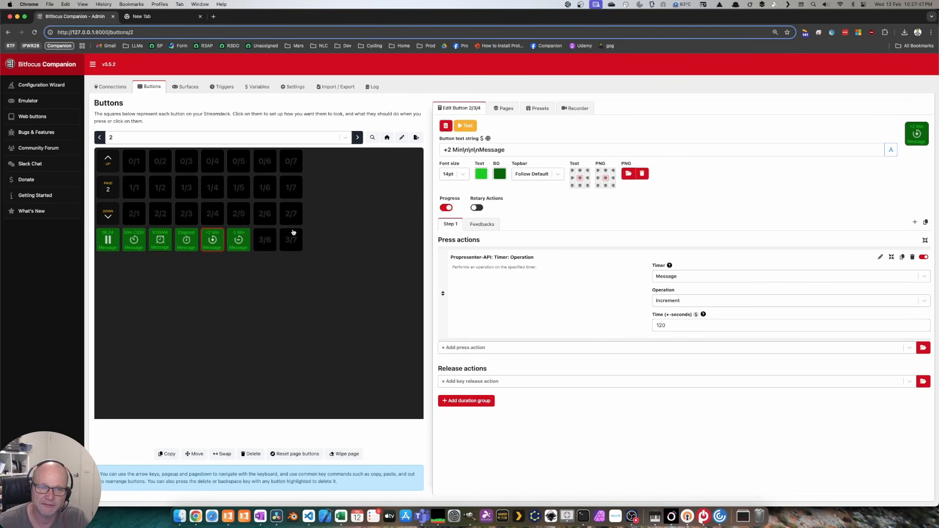
double_click(354, 18)
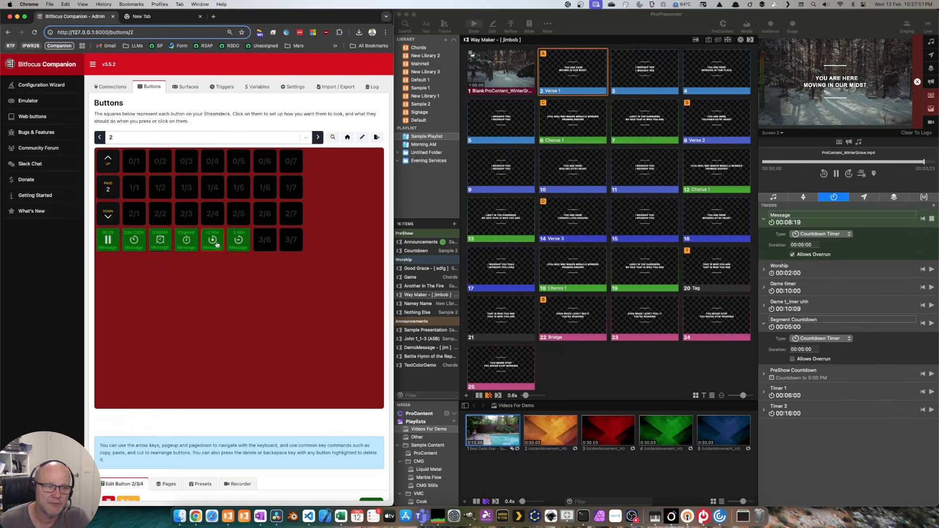
Step: Add two minutes to the Message timer, then reset it to a 30-minute countdown
left_click(217, 245)
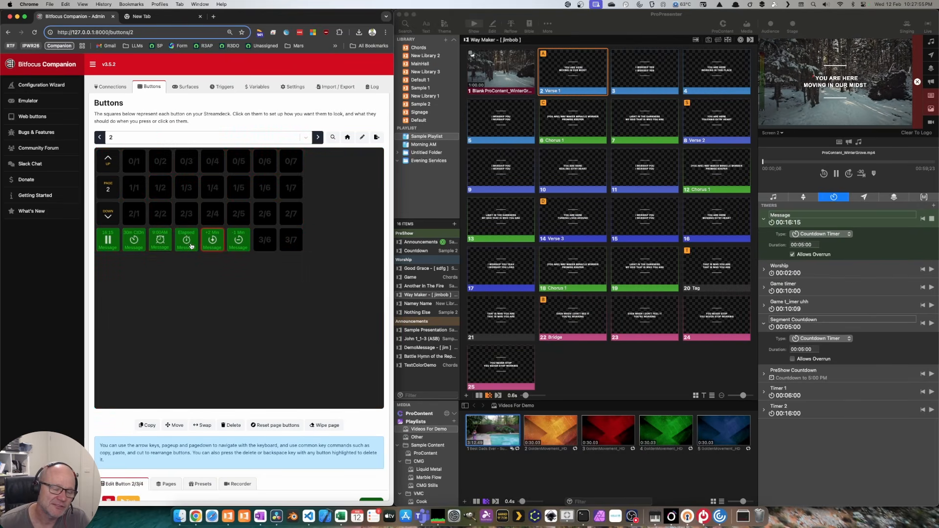
left_click(134, 239, "shift")
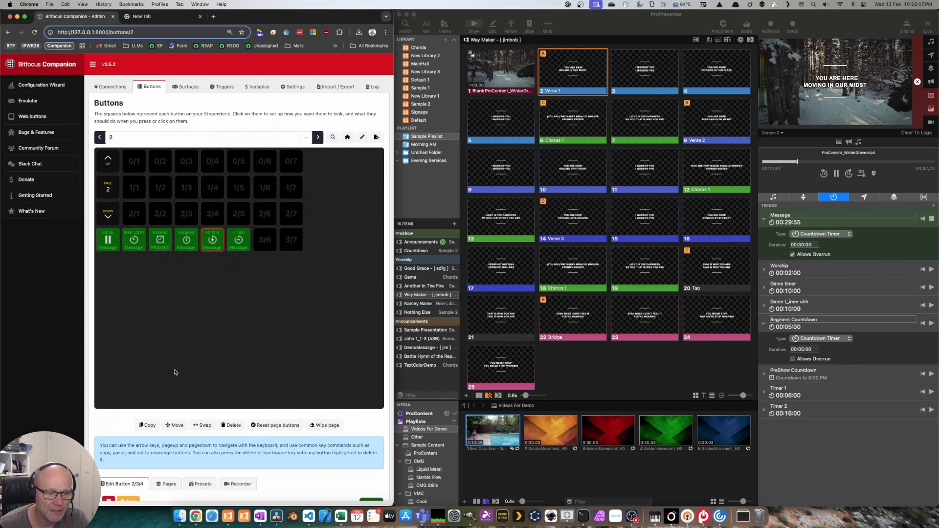
Step: Copy the 30m CtDn button into empty slots 2/1, 1/1 and 0/1
left_click(150, 424)
left_click(133, 244)
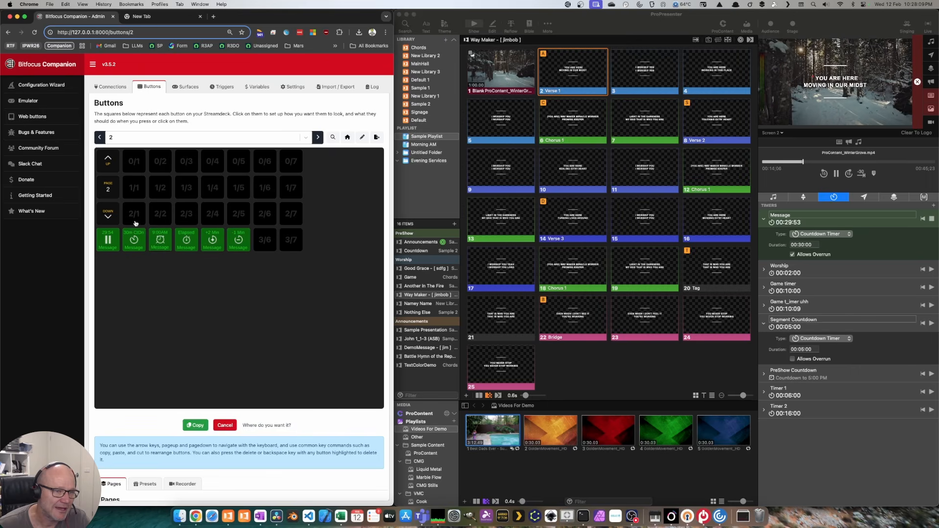
left_click(135, 221)
left_click(149, 424)
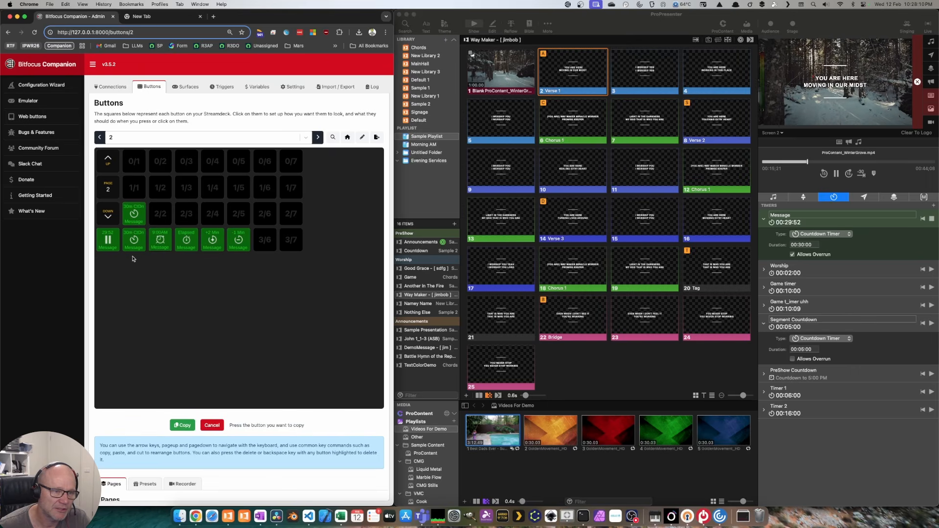
left_click(135, 219)
left_click(139, 197)
left_click(149, 424)
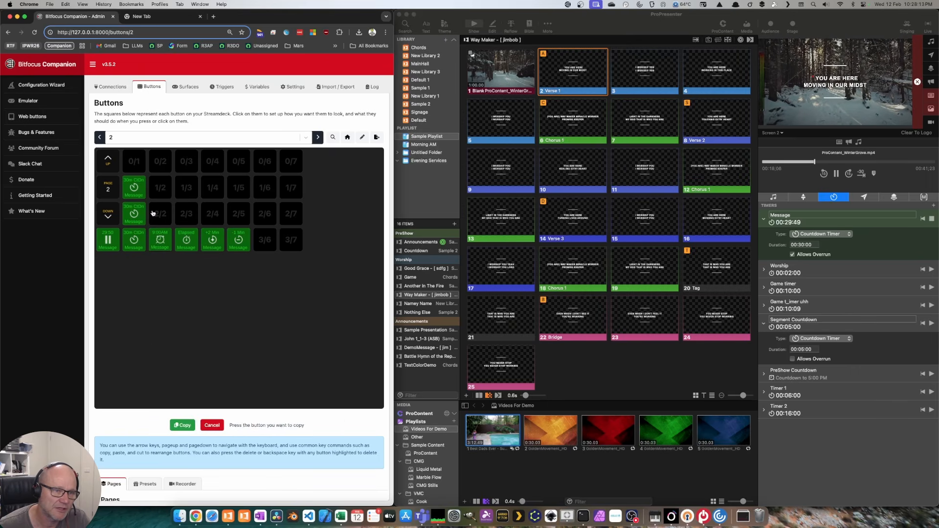
left_click(136, 215)
left_click(139, 166)
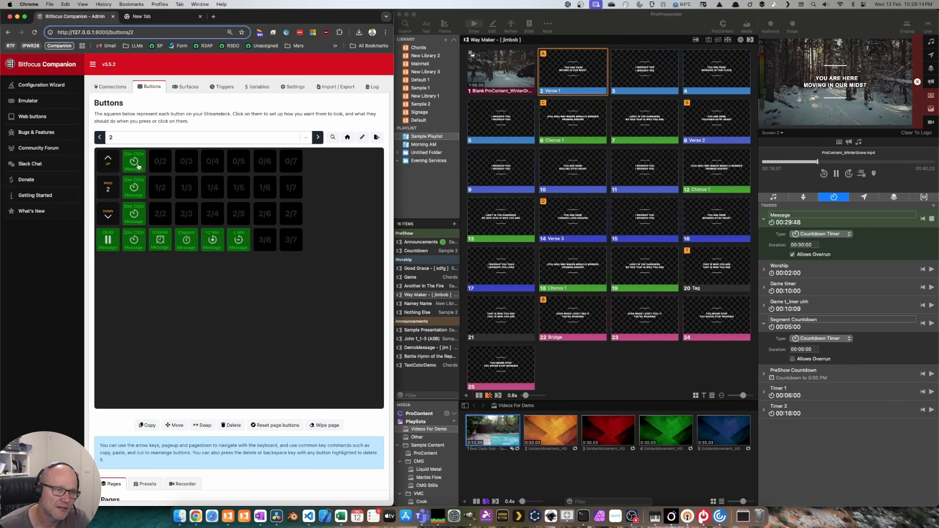
Step: Relabel the 2/1 copy to 20m CtDn
double_click(319, 19)
left_click(136, 210)
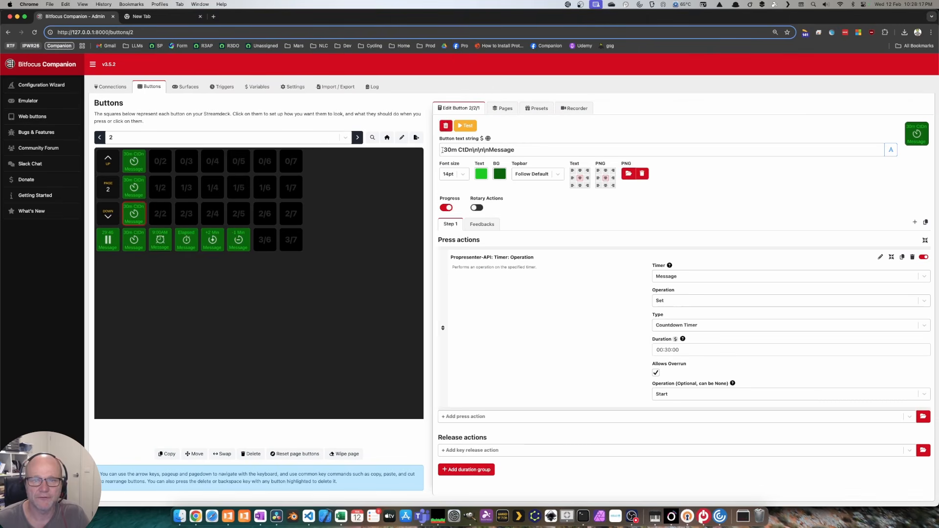
left_click_drag(451, 150, 441, 150)
type("20")
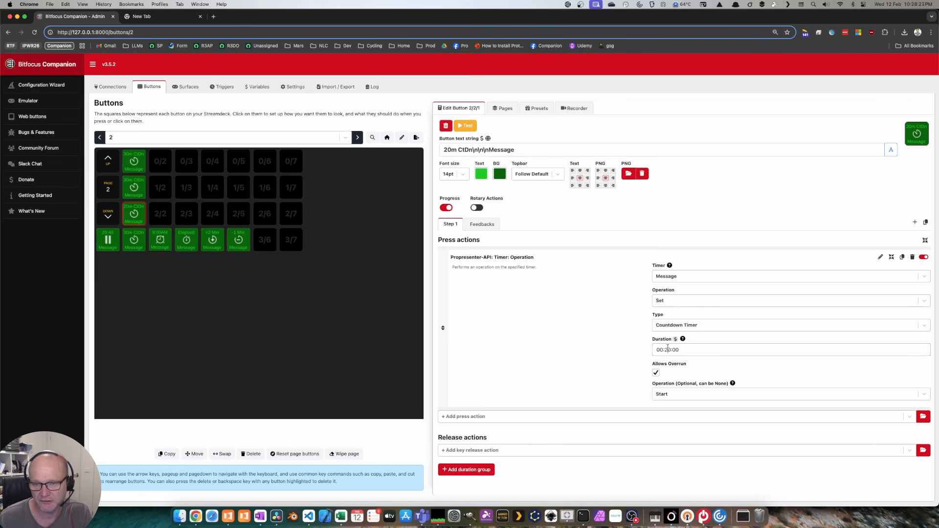
Step: Make the 1/1 copy a 10m CtDn button with a 00:10:00 duration
left_click(136, 191)
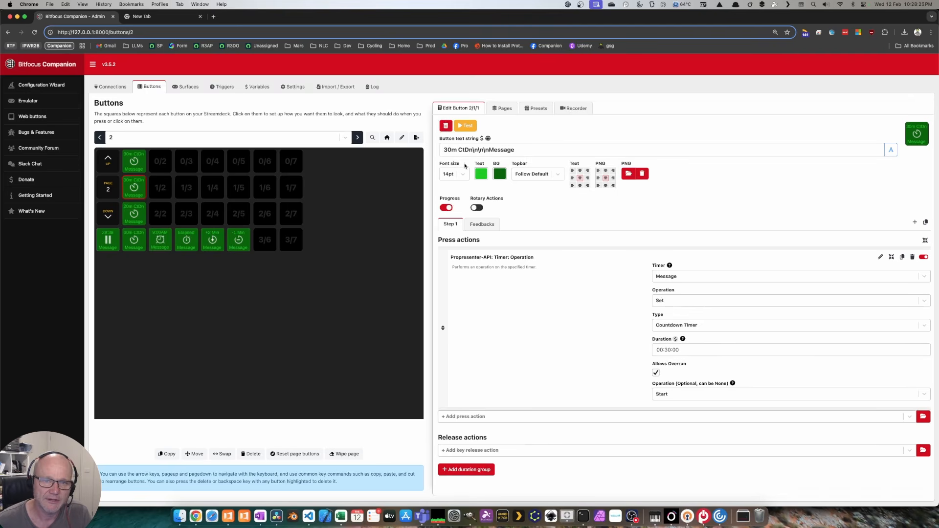
left_click(449, 149)
key("BackSpace")
type("1")
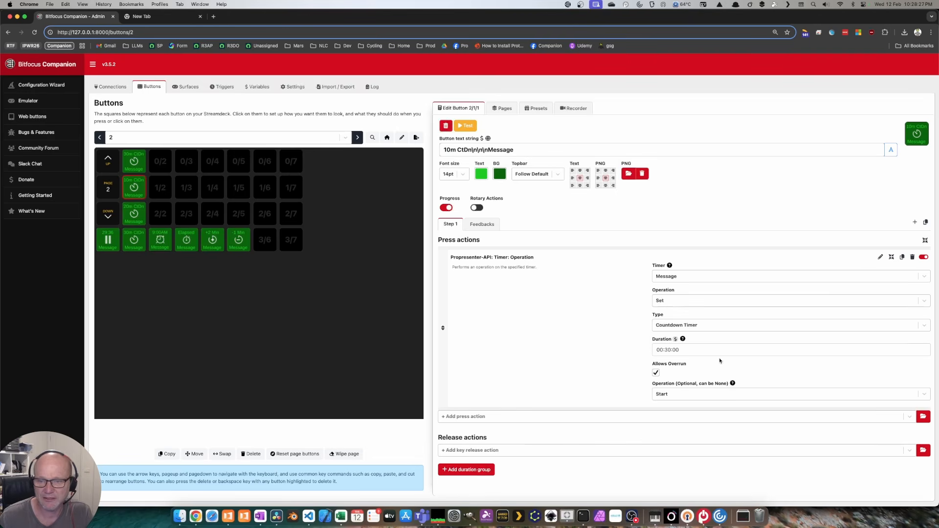
left_click(668, 349)
key("BackSpace")
type("1")
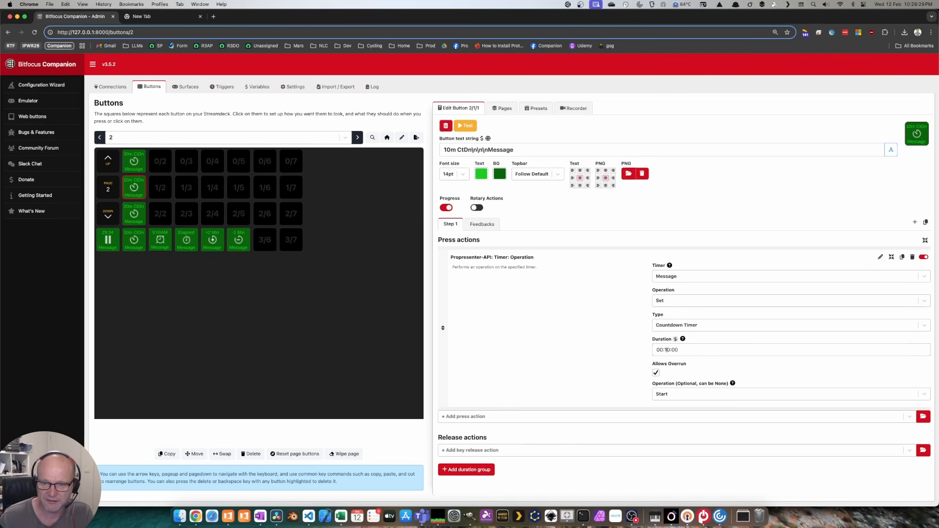
Step: Make the 0/1 copy a 5m CtDn button with a 00:05:00 duration
left_click(134, 161)
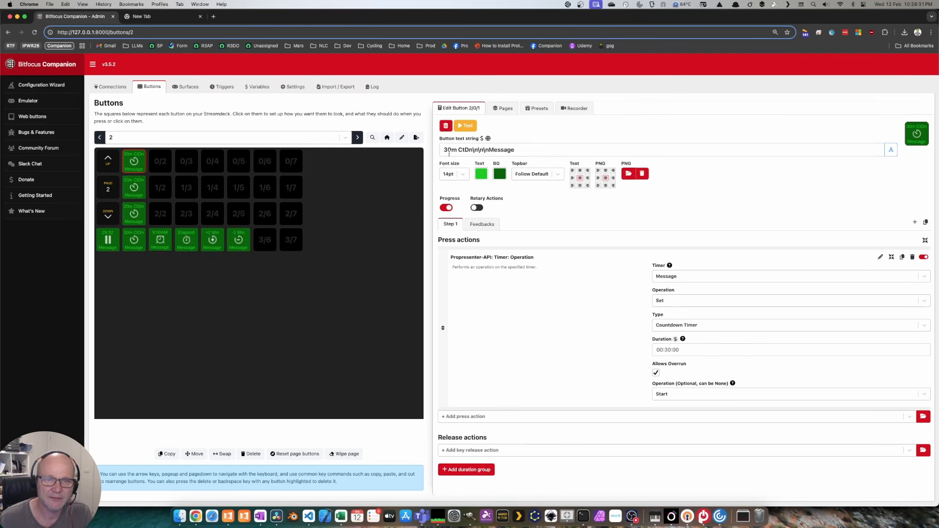
double_click(449, 150)
type("5m")
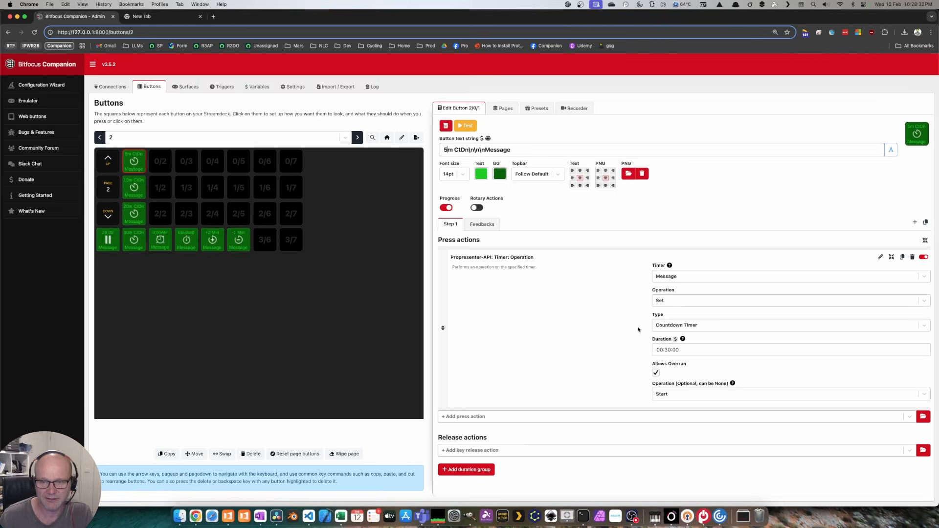
left_click(667, 349)
key("BackSpace")
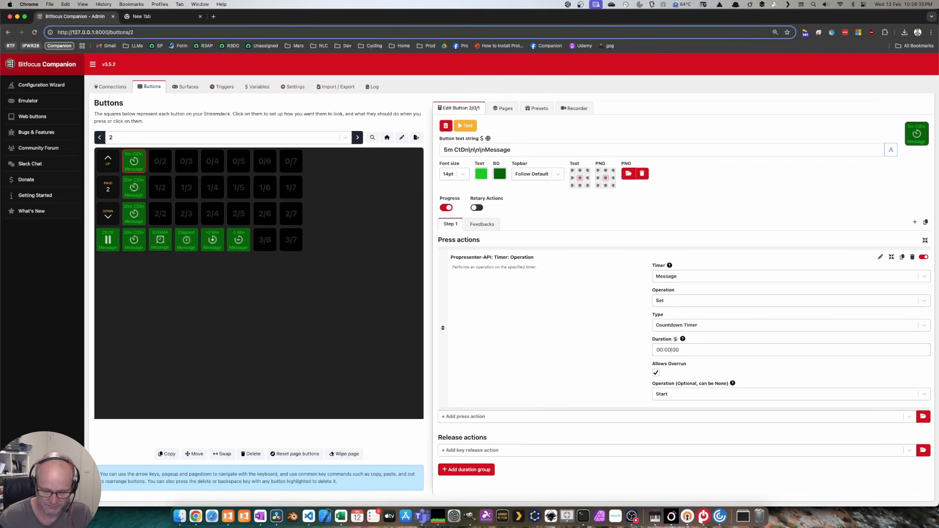
double_click(439, 17)
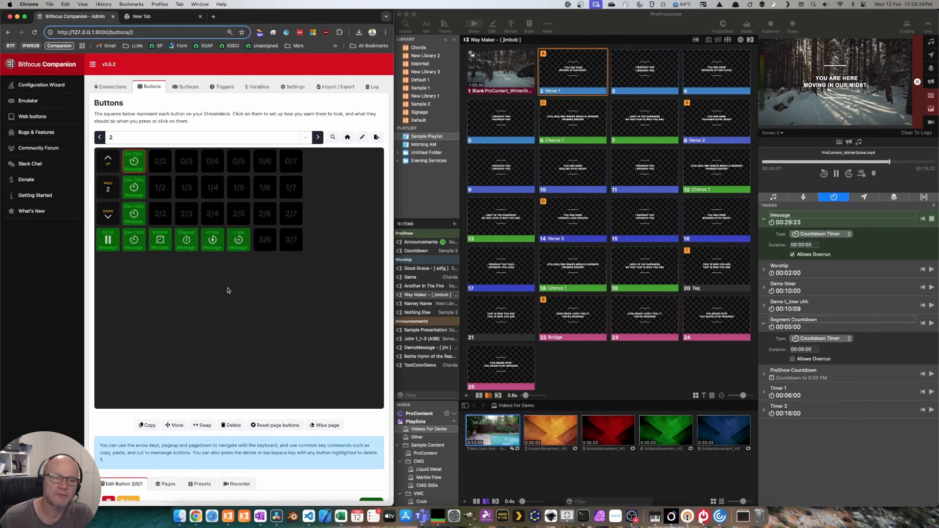
Step: Run the Message timer through 10m and 5m countdowns, two -1 Min presses, 9:00AM, then Elapsed
key("shift")
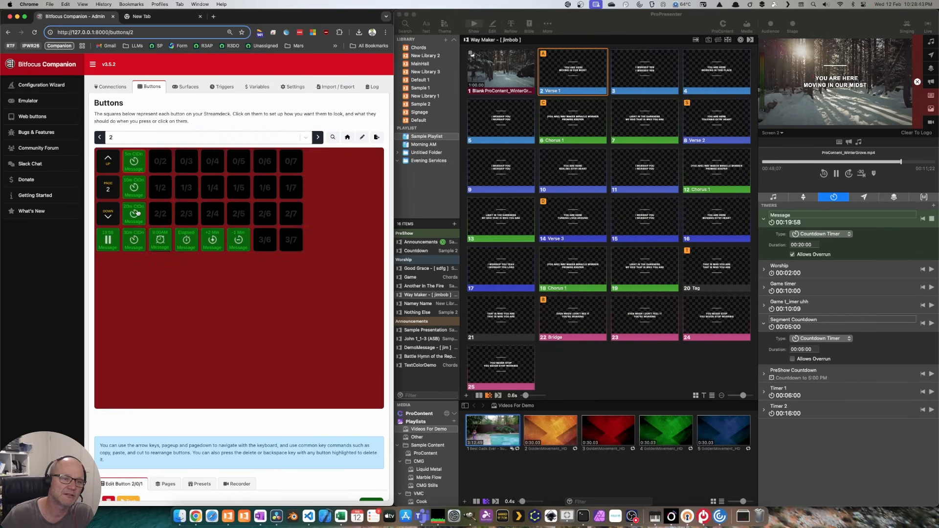
left_click(136, 186, "shift")
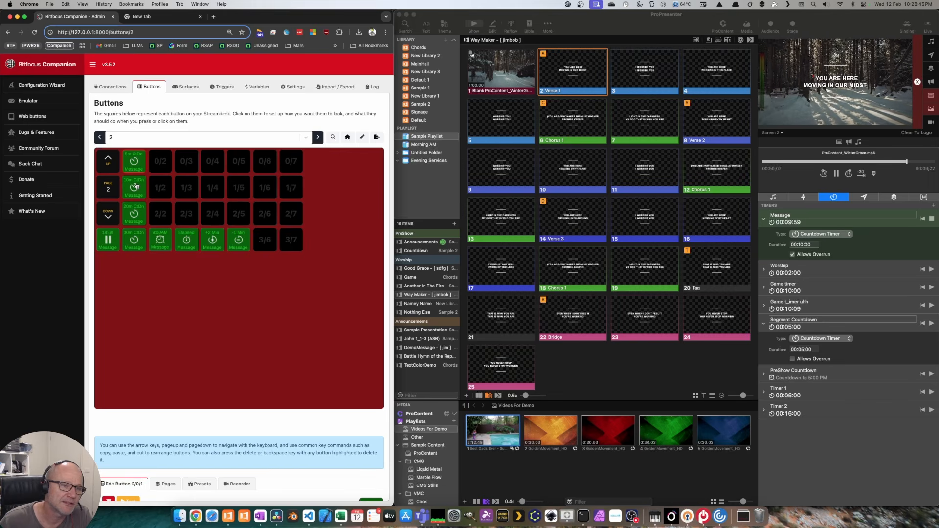
left_click(137, 163, "shift")
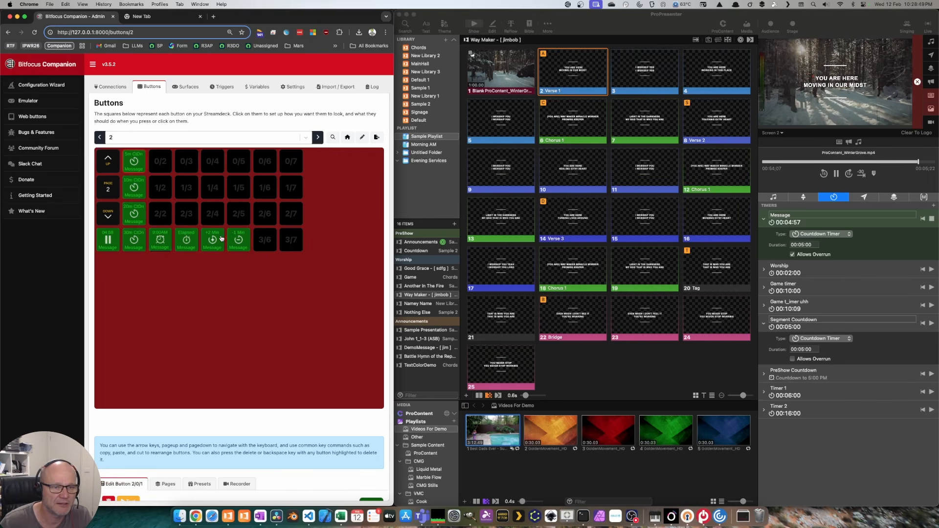
left_click(239, 238, "shift")
left_click(238, 239, "shift")
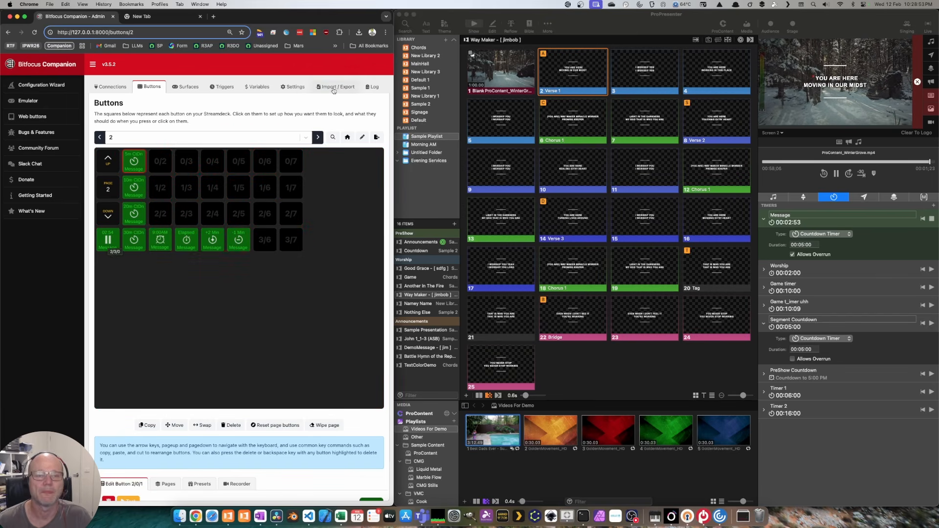
left_click(160, 240)
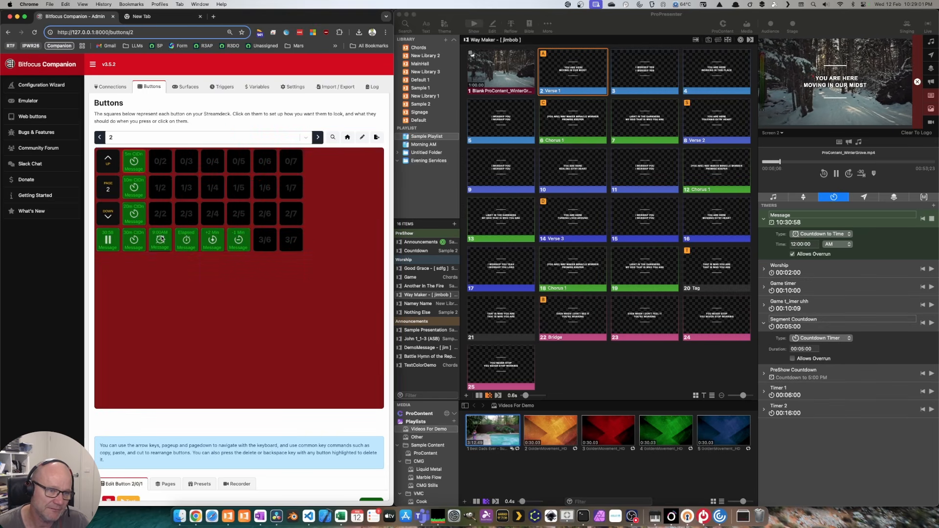
left_click(188, 239)
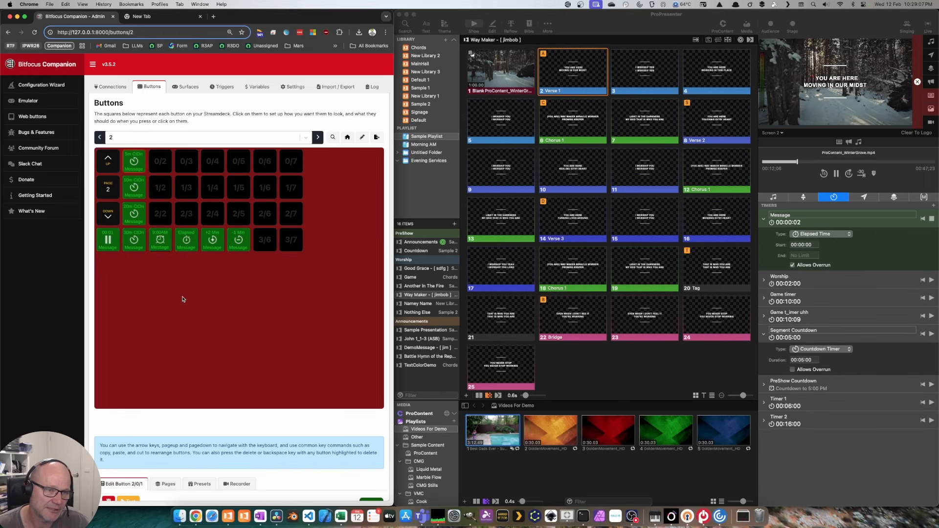
Step: Maximise Chrome and open the ProPresenter-API Presentation presets
double_click(331, 23)
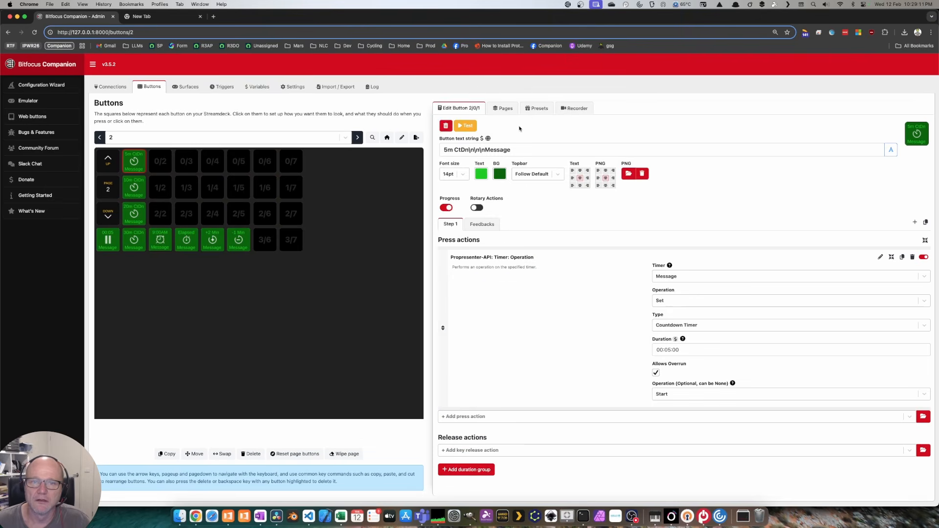
left_click(539, 109)
left_click(510, 149)
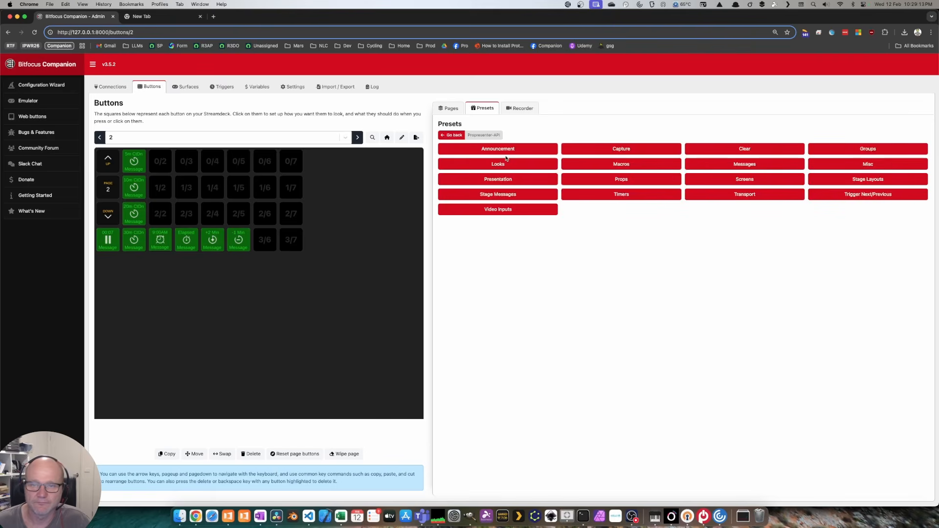
left_click(520, 180)
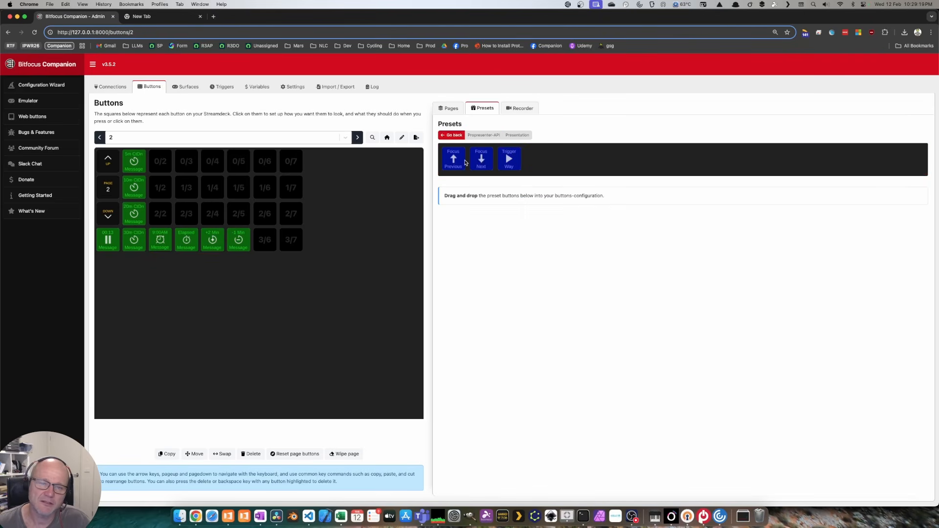
Step: Drag Focus Previous, Focus Next and Trigger onto buttons 0/7, 1/7 and 2/7, then restore the window
left_click_drag(457, 162, 290, 164)
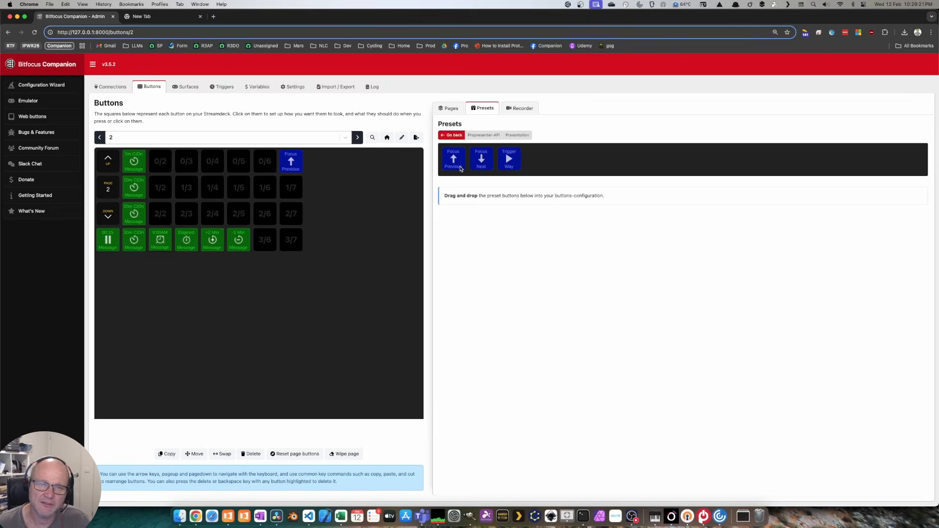
left_click_drag(479, 165, 292, 188)
left_click_drag(513, 166, 292, 217)
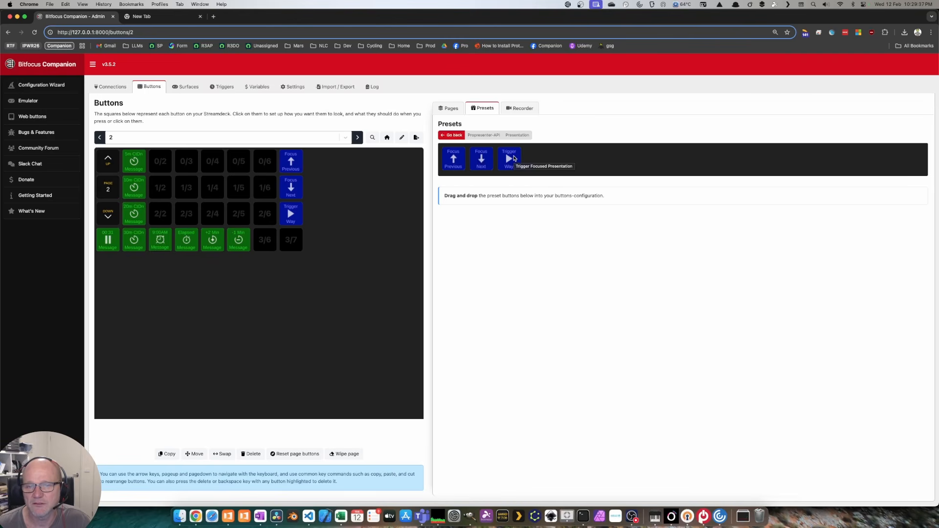
double_click(415, 18)
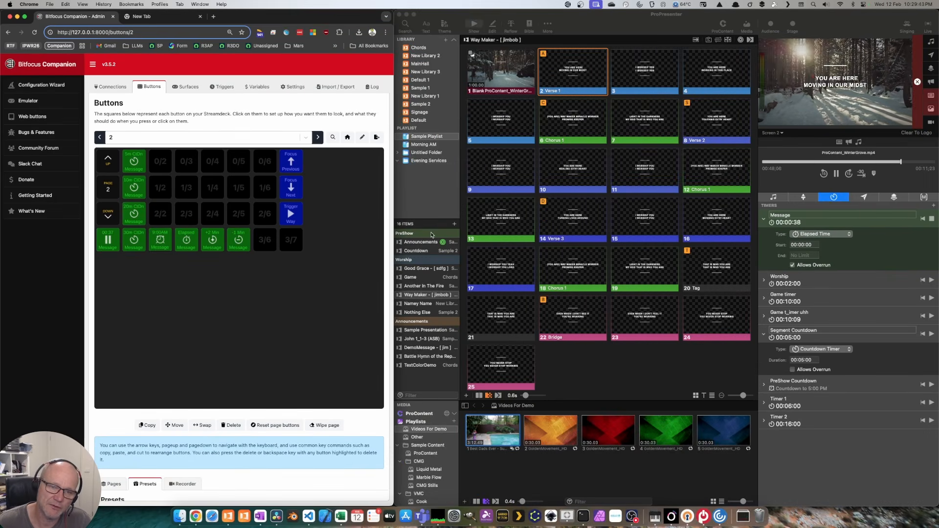
Step: Focus various ProPresenter playlist items: Way Maker, Sample Presentation, Game, Good Grace, Namey Name
left_click(422, 295)
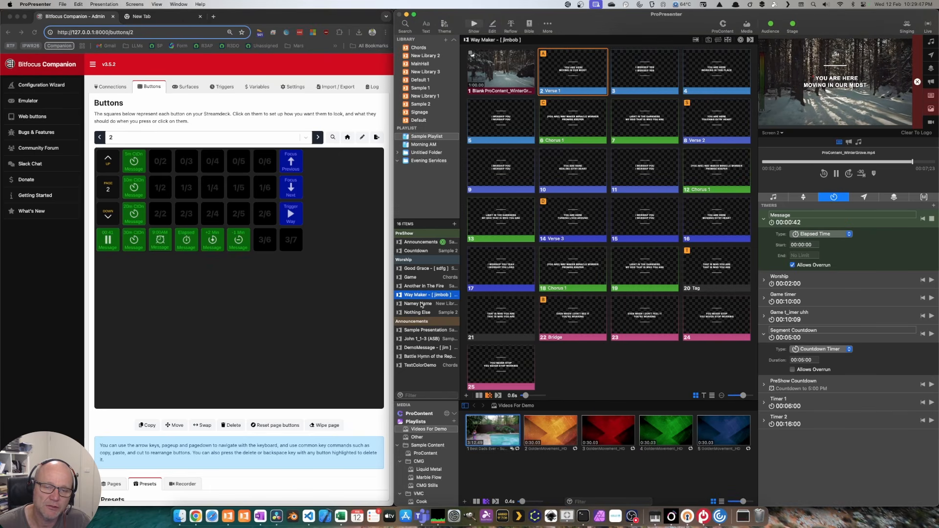
left_click(425, 331)
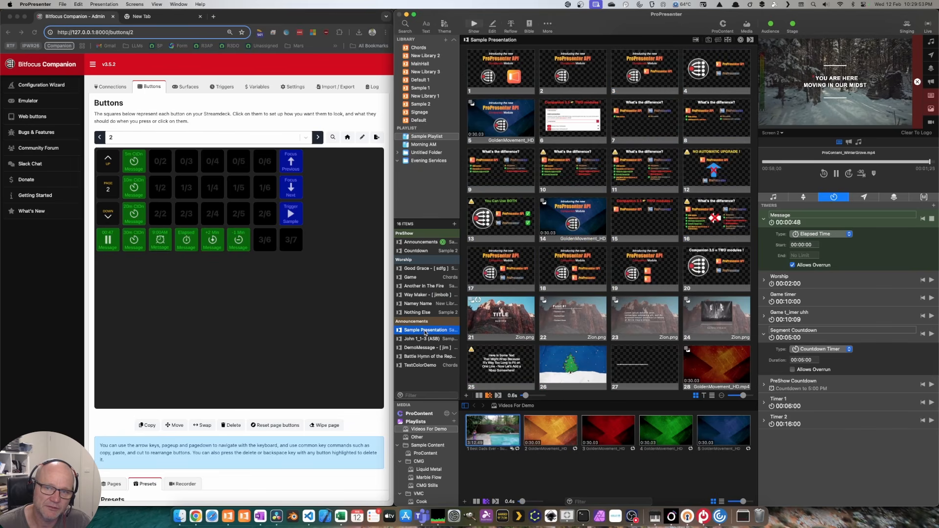
left_click(415, 278)
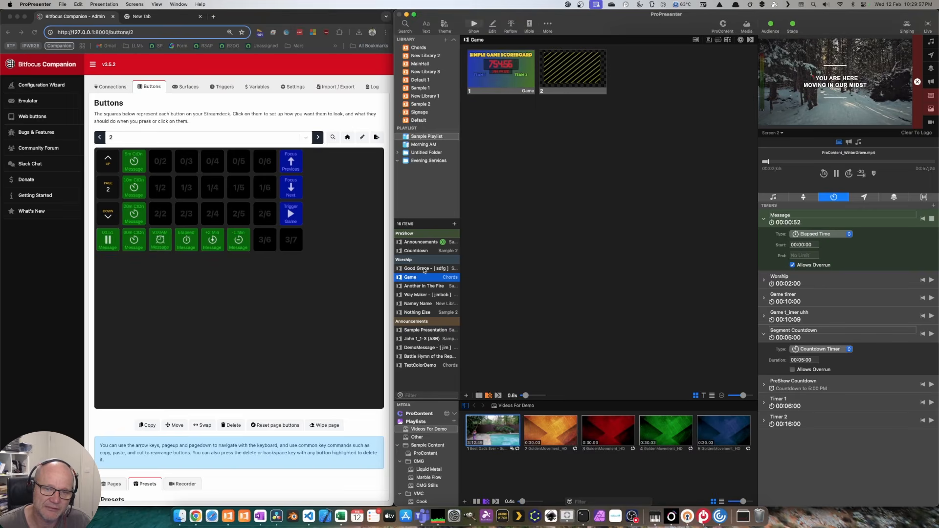
left_click(424, 269)
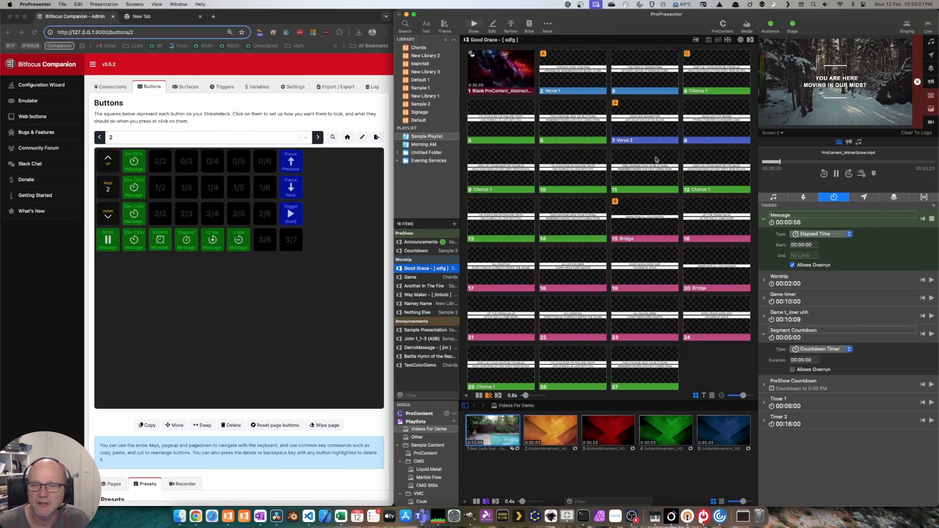
left_click(420, 295)
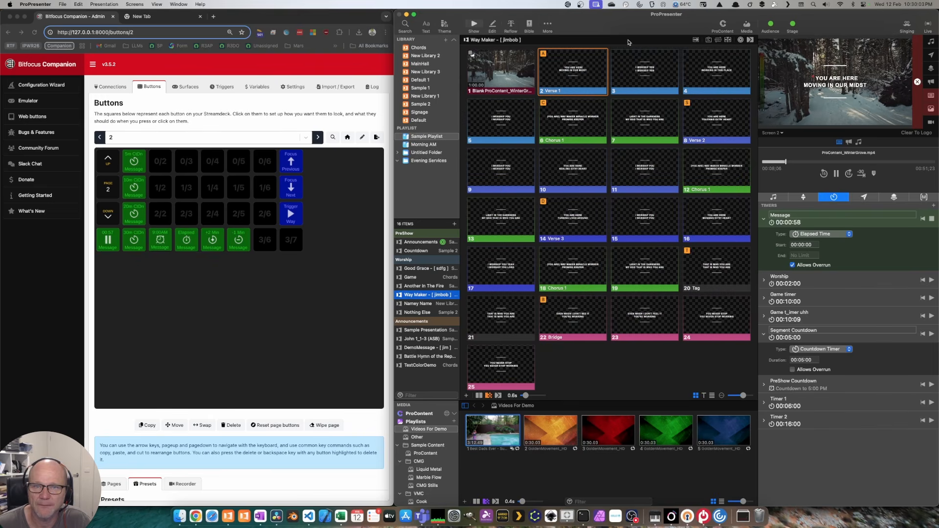
left_click(425, 304)
left_click(426, 330)
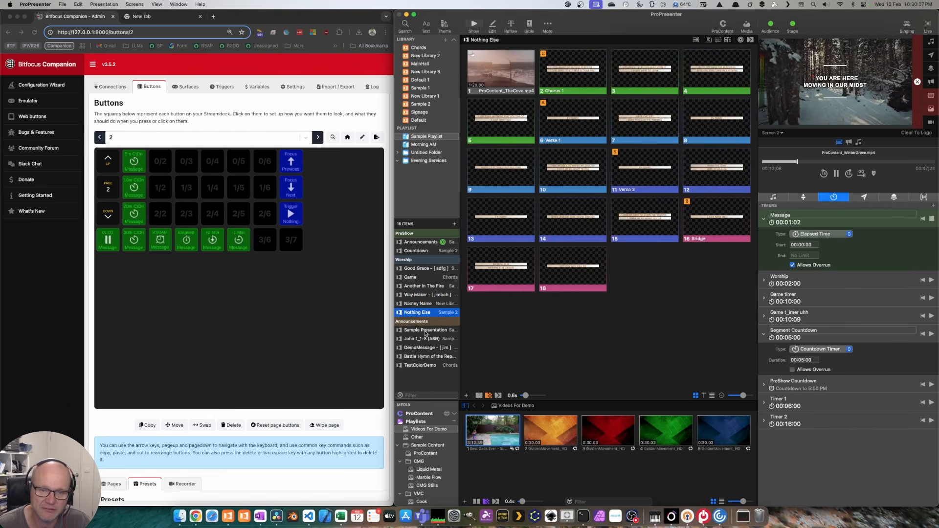
left_click(421, 293)
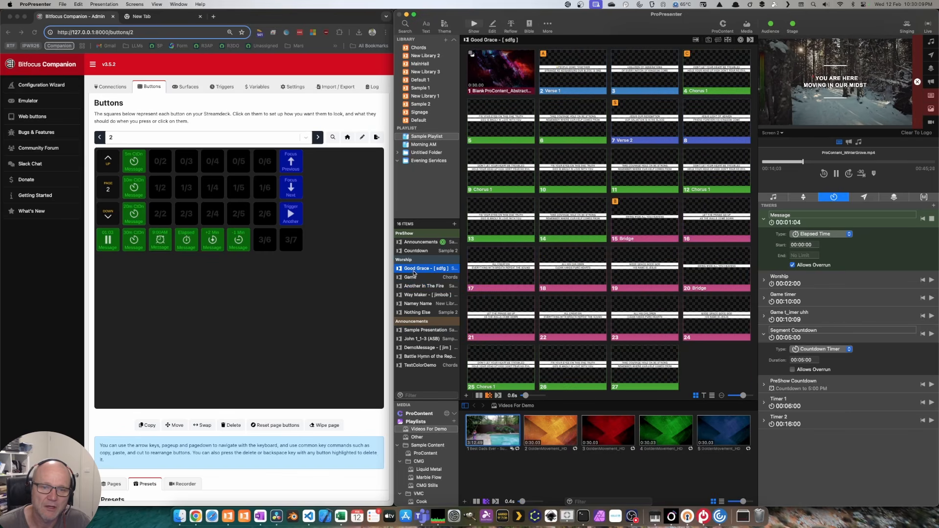
Step: Test Companion's Focus Previous three times and Focus Next five times on the playlist
left_click(318, 171)
left_click(295, 164)
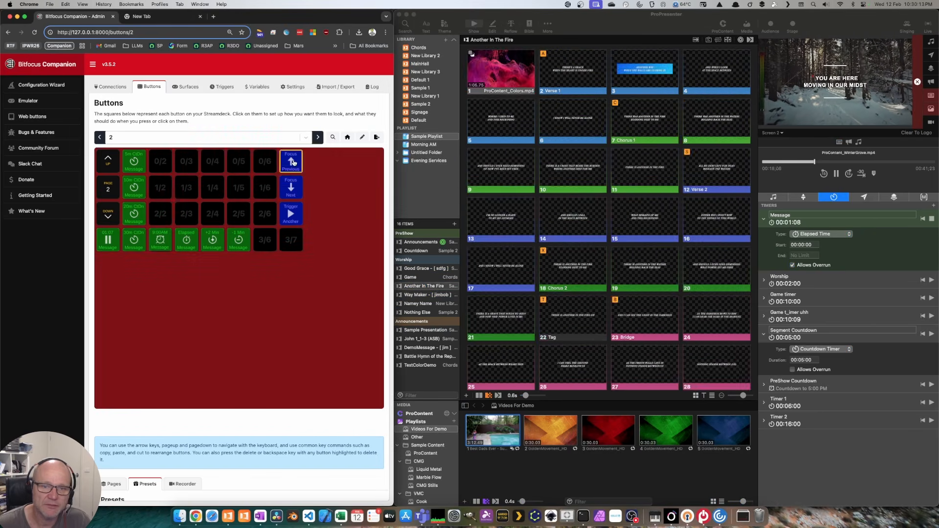
left_click(294, 163)
left_click(293, 163)
left_click(292, 183)
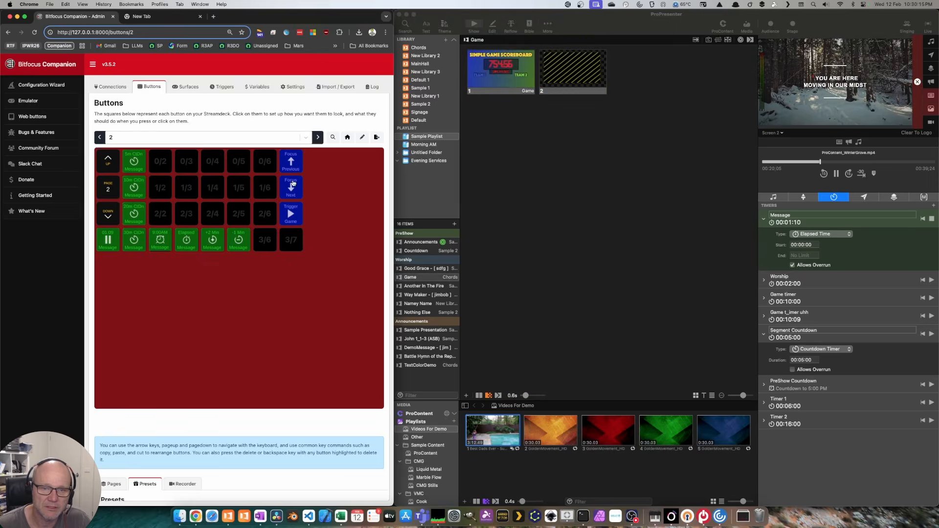
left_click(292, 183)
left_click(293, 183)
left_click(293, 184)
left_click(294, 190)
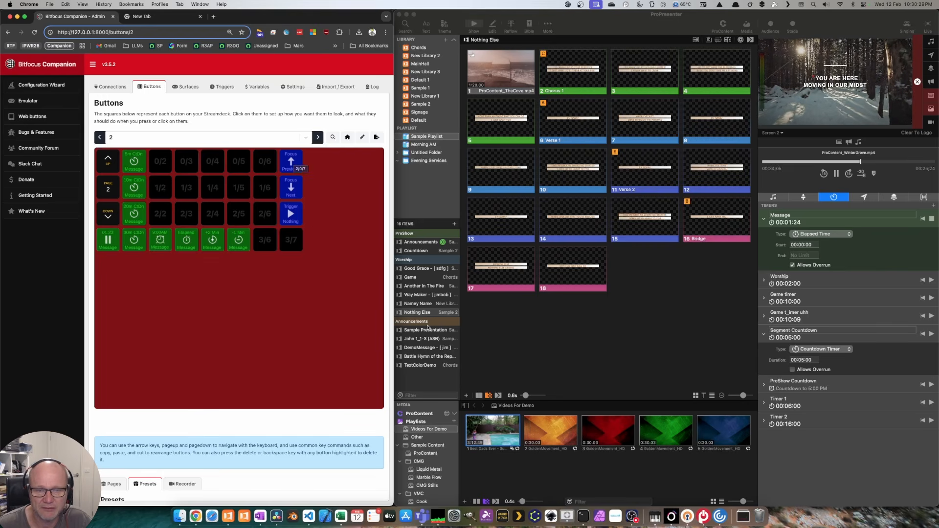
Step: Trigger the focused presentation, step back three, then put Another In The Fire live
left_click(295, 217)
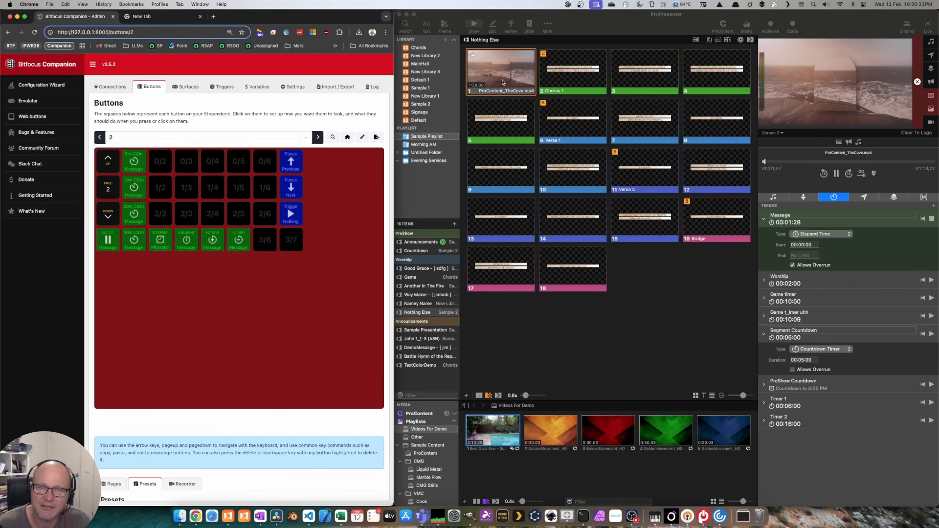
left_click(290, 161)
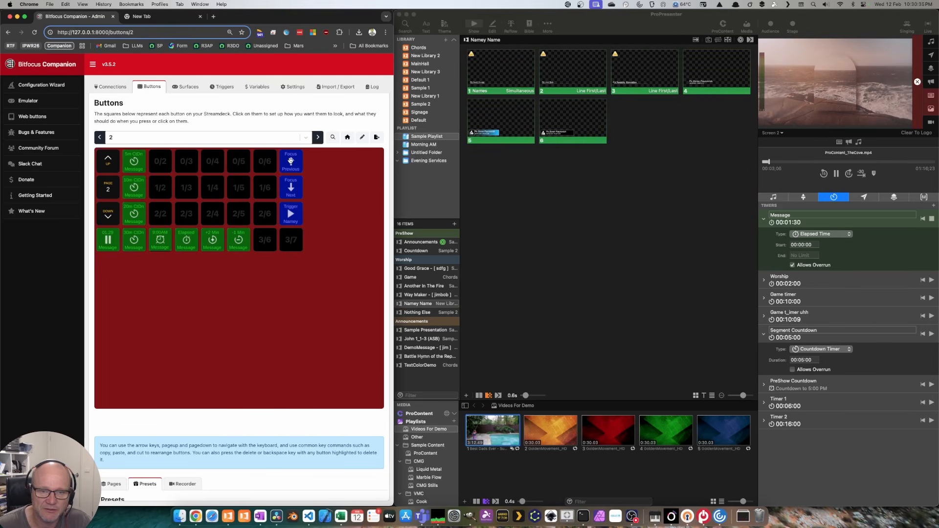
left_click(290, 161)
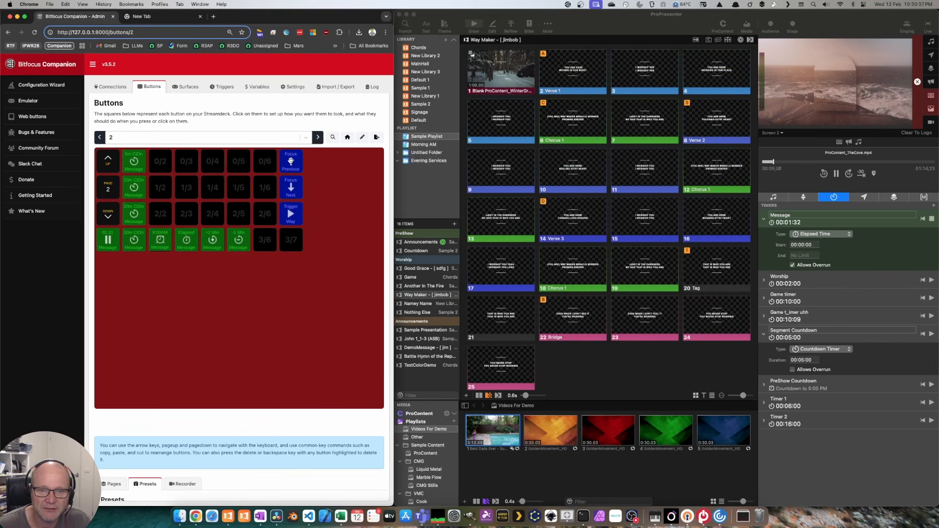
left_click(290, 160)
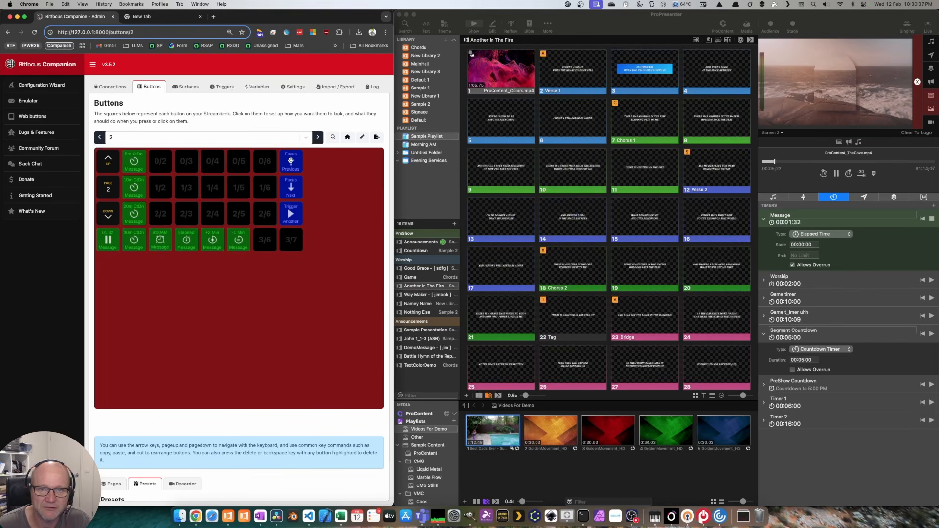
left_click(290, 213)
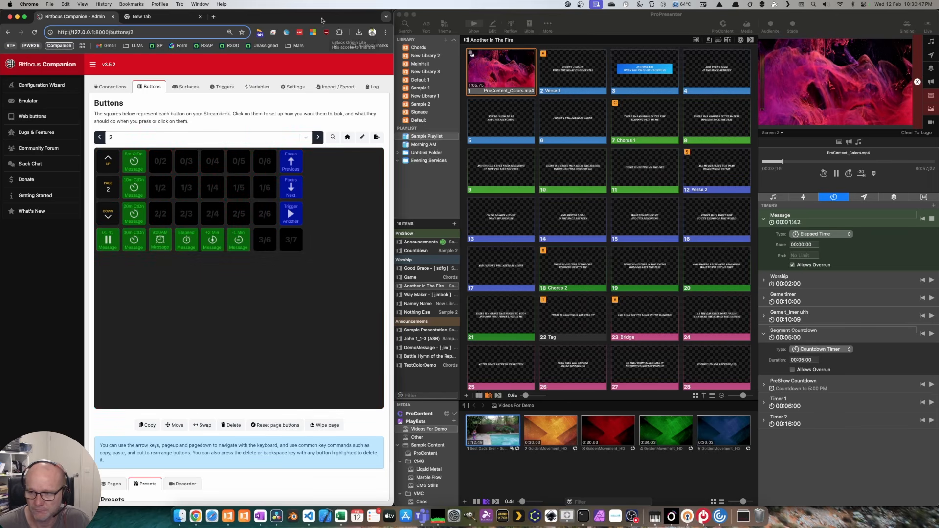
Step: Drag the ProPresenter-API Transport Play, Pause and media-timer presets into slots 0/4, 0/5 and 0/6
double_click(305, 14)
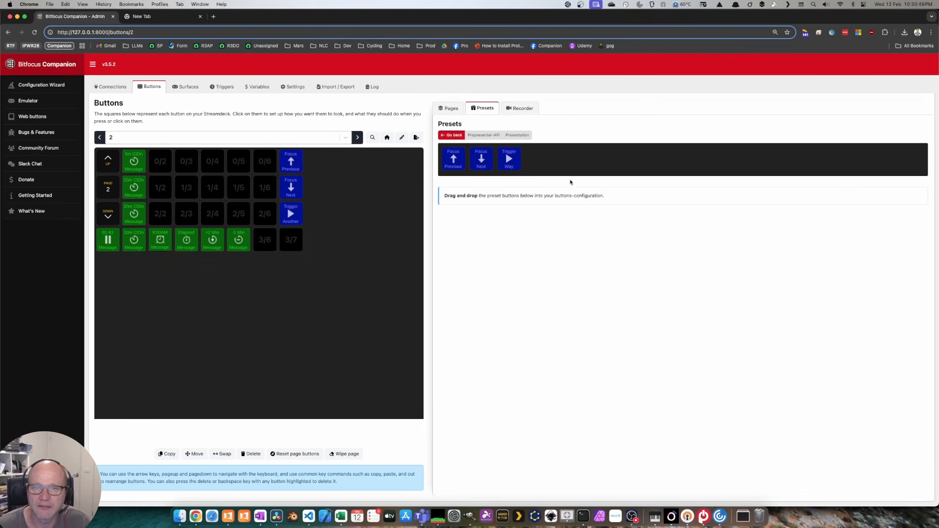
left_click(446, 135)
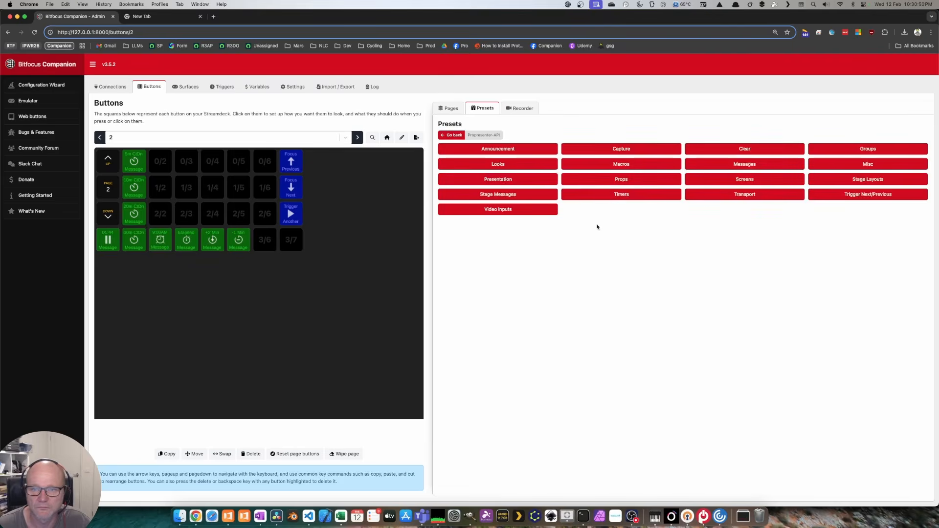
left_click(751, 195)
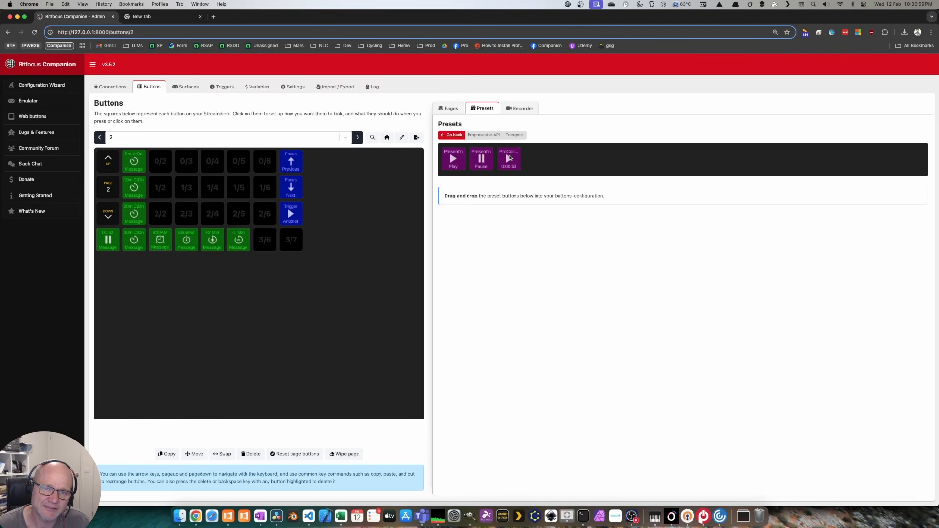
left_click_drag(460, 161, 212, 161)
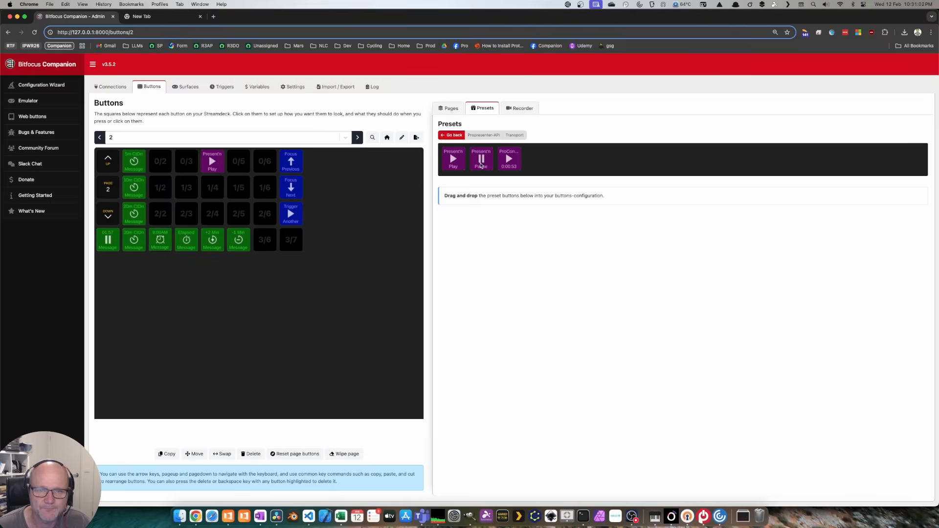
left_click_drag(481, 166, 238, 162)
left_click_drag(513, 165, 264, 161)
double_click(525, 20)
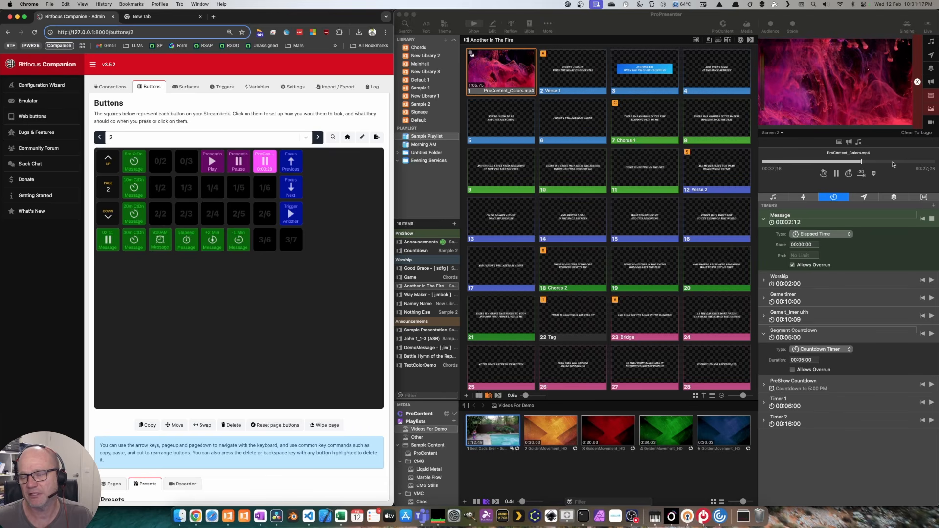
Step: Pause and resume the video in ProPresenter, then start and pause Best Dads Ever
left_click(836, 174)
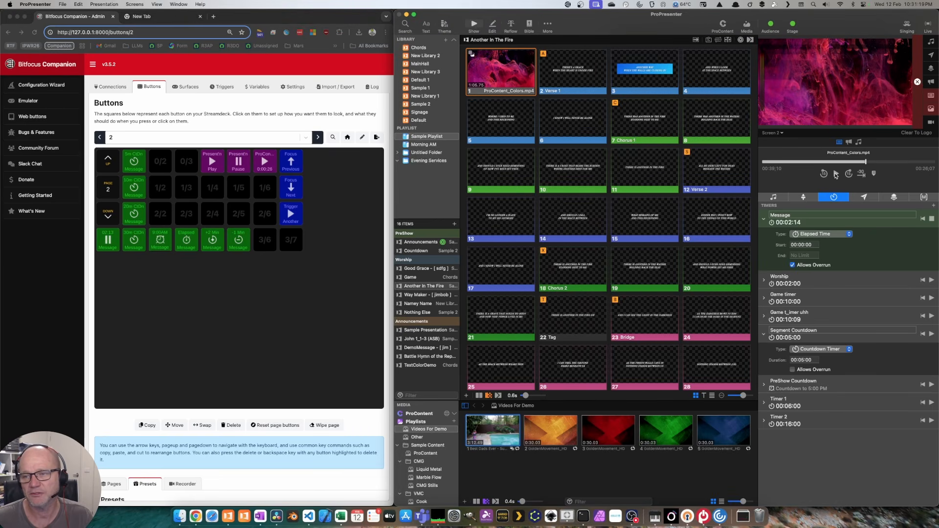
left_click(835, 174)
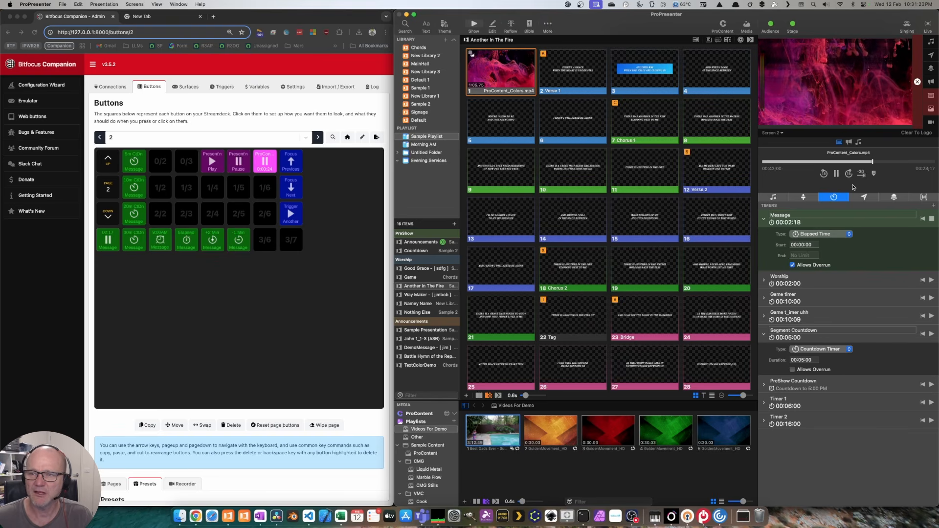
left_click(502, 433)
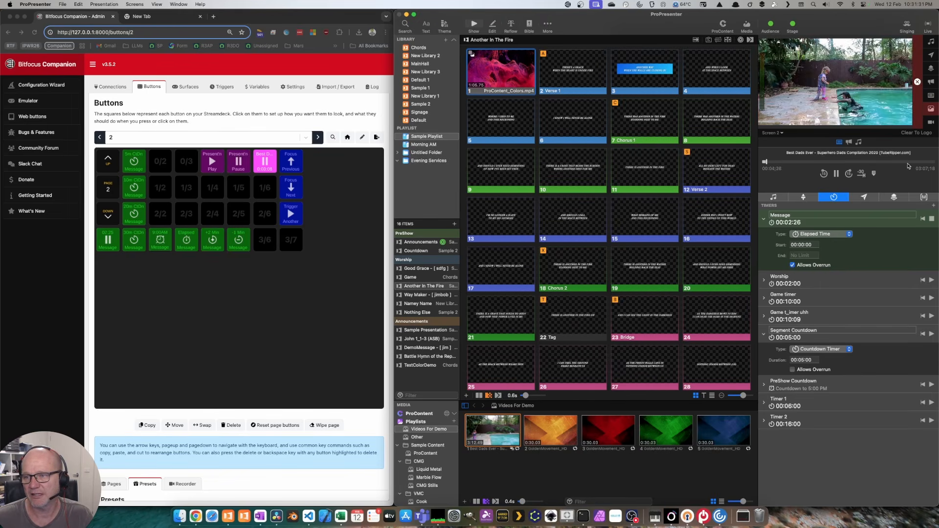
left_click(836, 174)
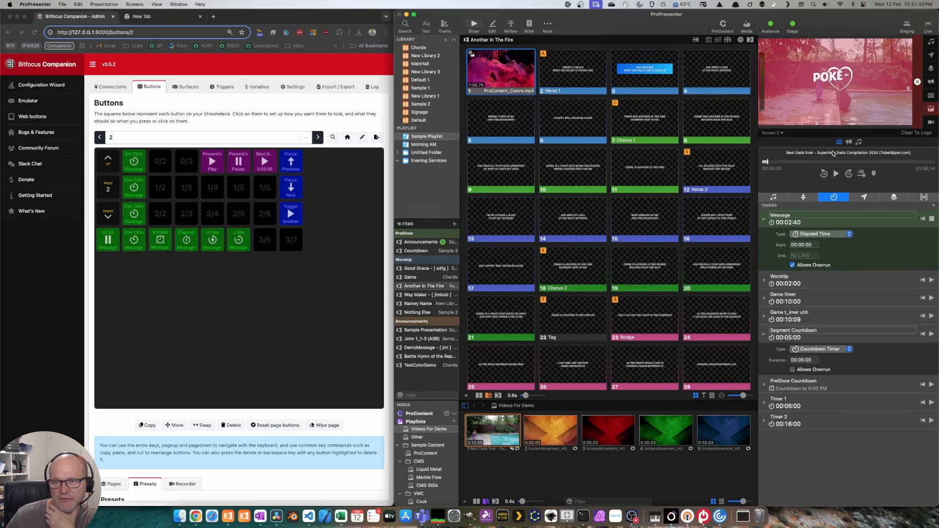
Step: Resume and pause the video repeatedly with Companion's Transport buttons, ending paused at 02:53
left_click(273, 160)
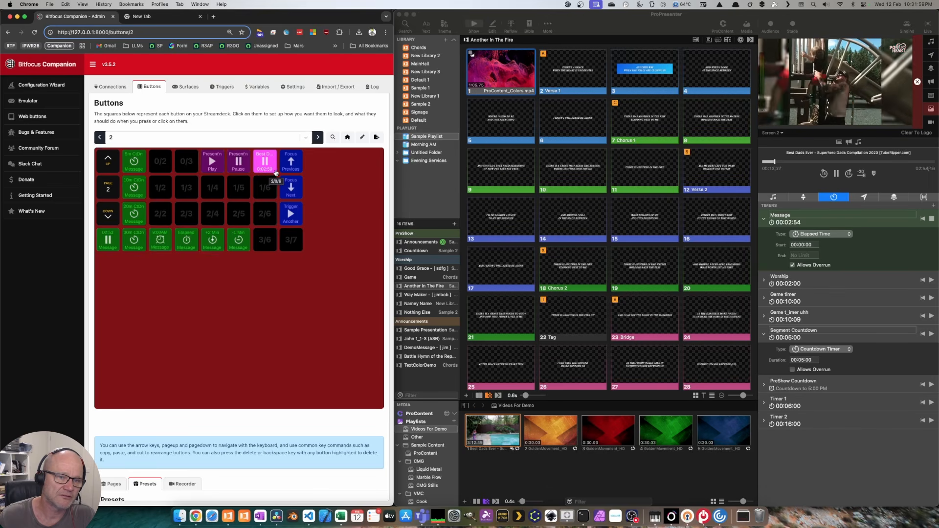
left_click(270, 170)
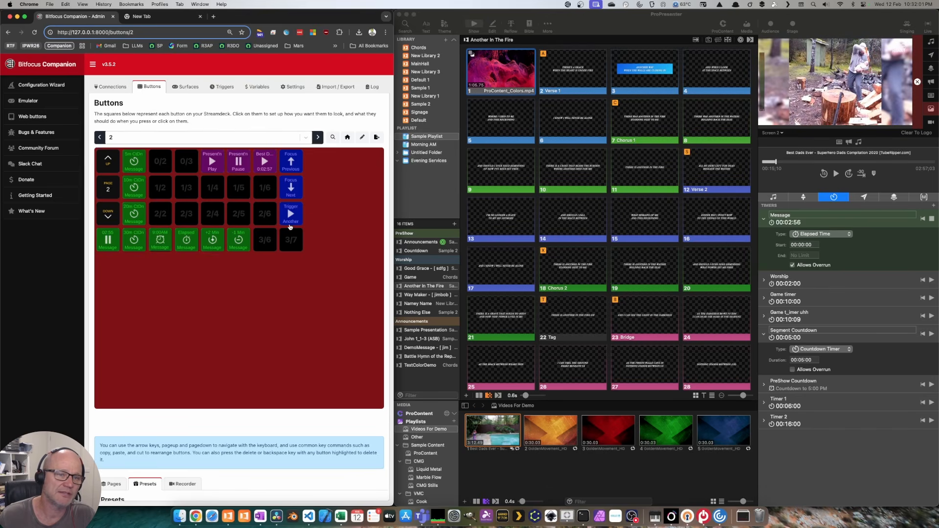
left_click(268, 164)
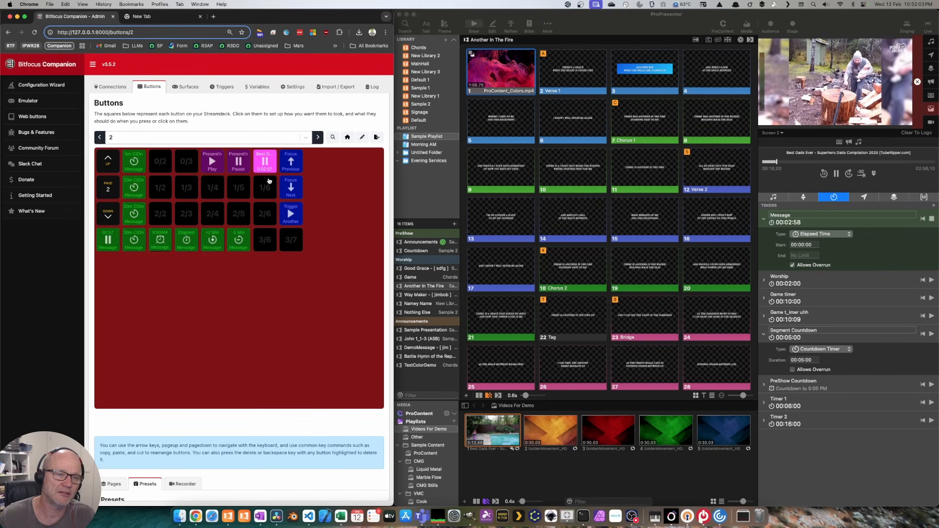
left_click(267, 163)
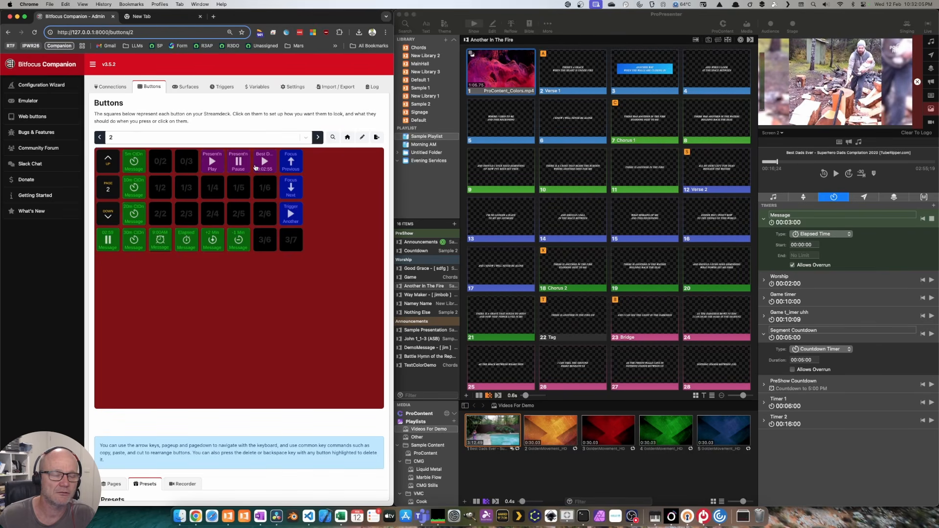
left_click(213, 163)
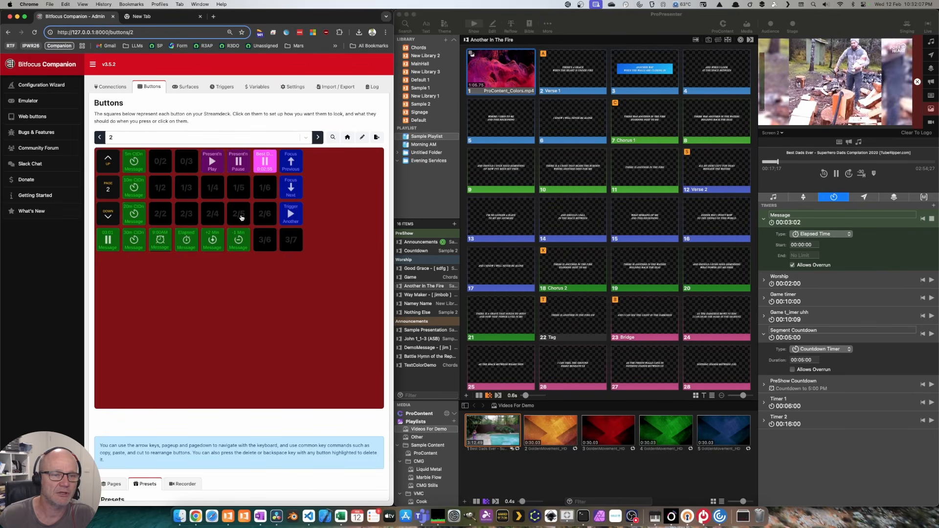
left_click(238, 164)
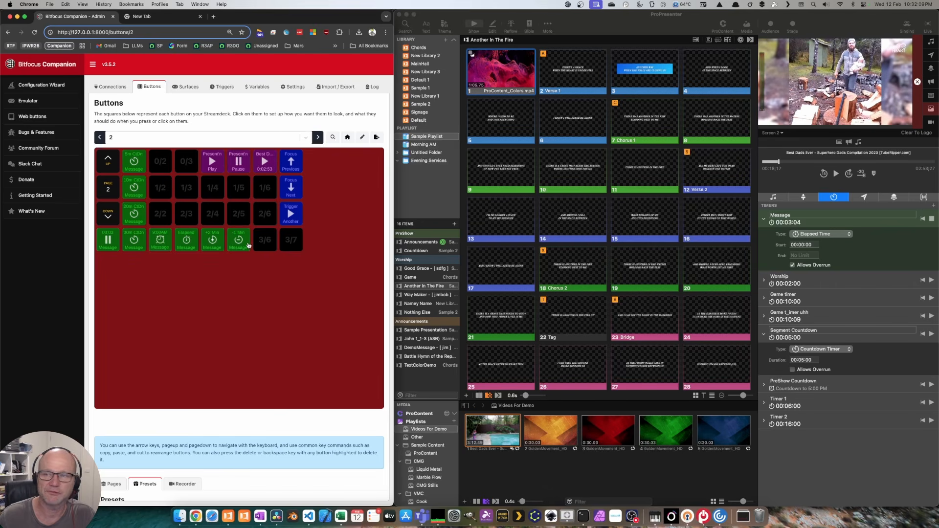
Step: Drag the Stage Current +, Current/N, MultiTrack and Blank 1 1 presets into slots 2/3–2/6
double_click(324, 18)
left_click(455, 135)
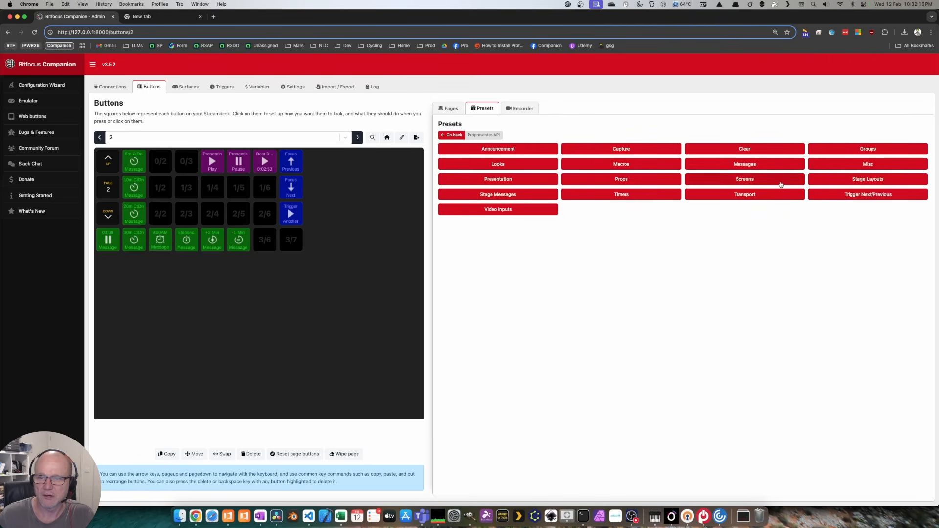
left_click(869, 182)
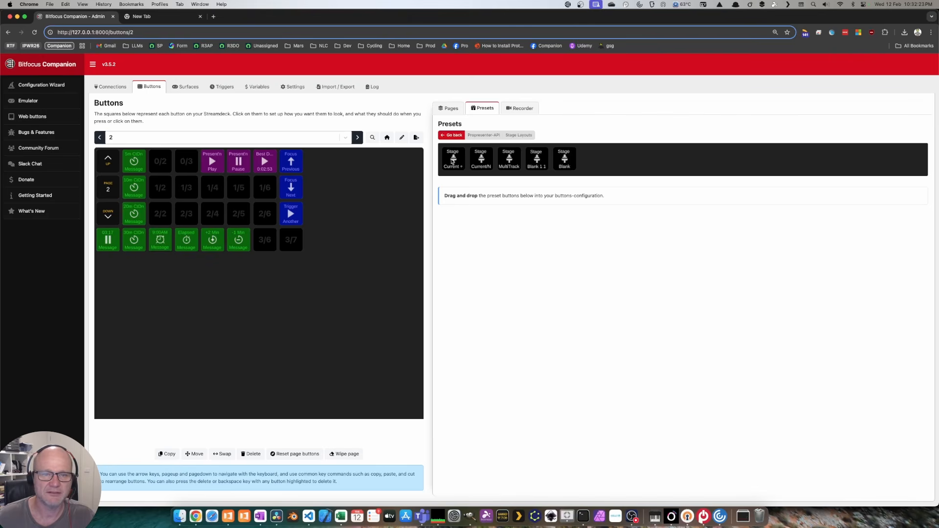
left_click_drag(452, 161, 185, 213)
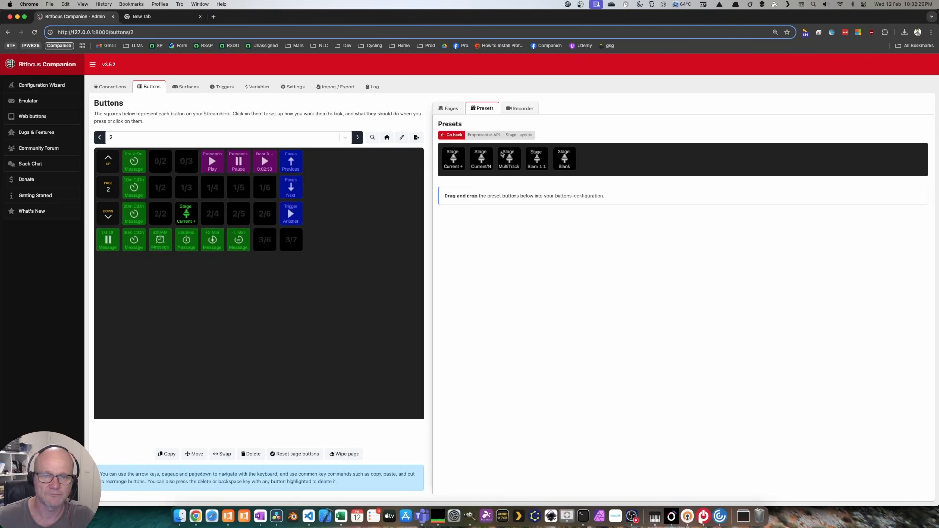
left_click_drag(484, 155, 212, 212)
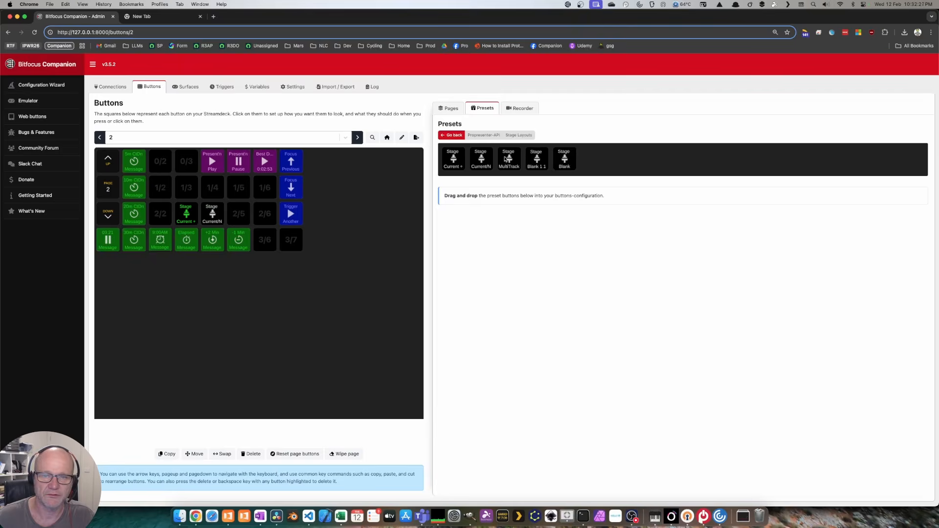
left_click_drag(506, 159, 238, 213)
left_click_drag(535, 159, 264, 214)
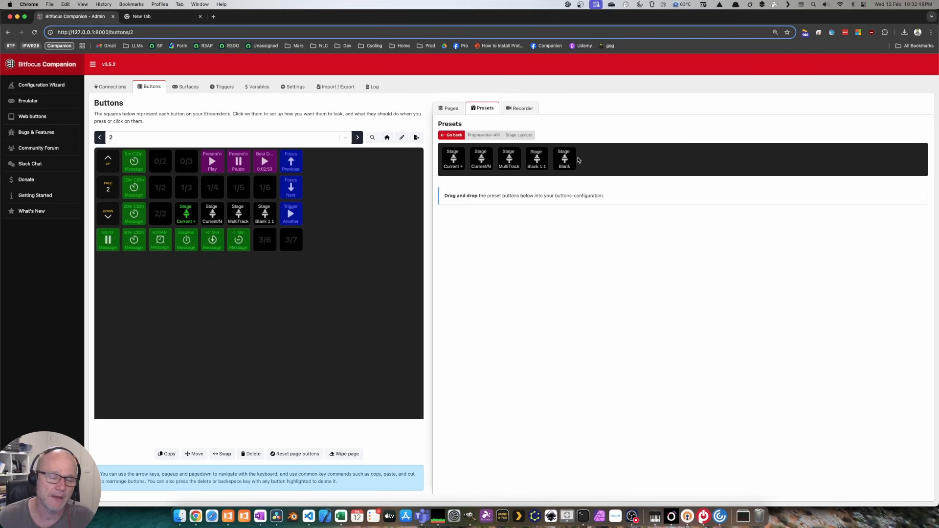
left_click(454, 136)
Step: Preview Stage Screen 1 in ProPresenter and put Verse 1 live after the opening video slide
double_click(477, 20)
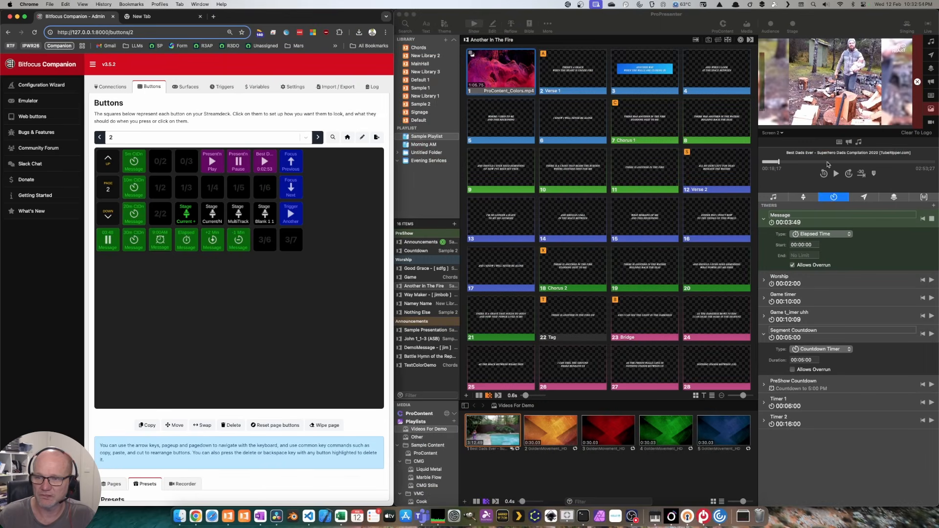
left_click(780, 133)
left_click(792, 169)
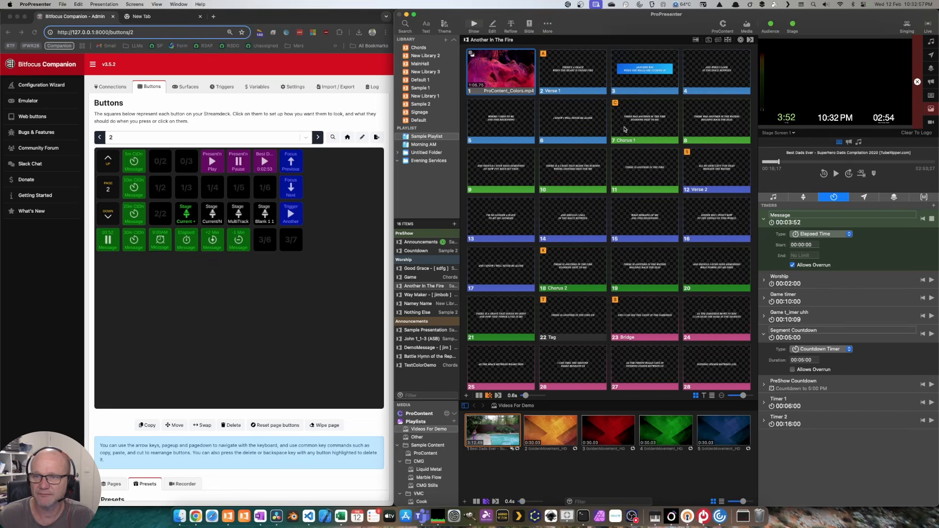
left_click(490, 65)
key("Right")
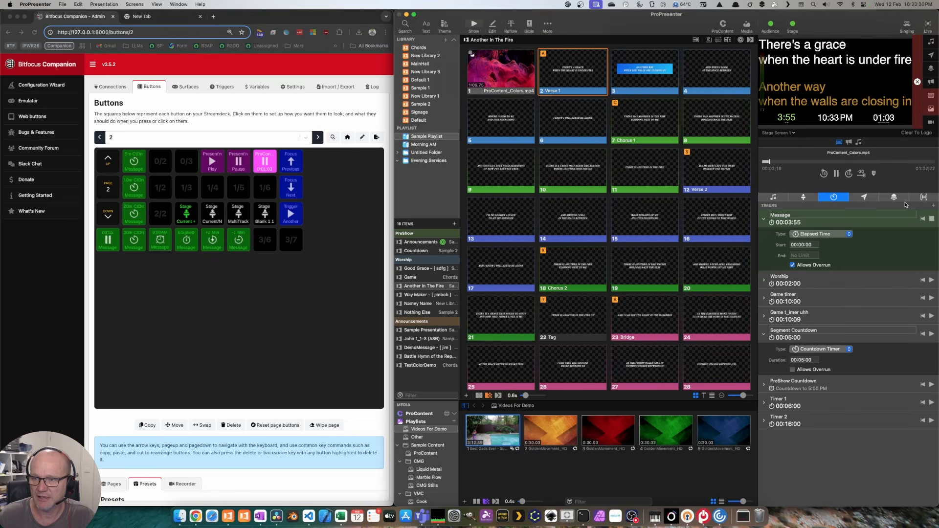
left_click(802, 197)
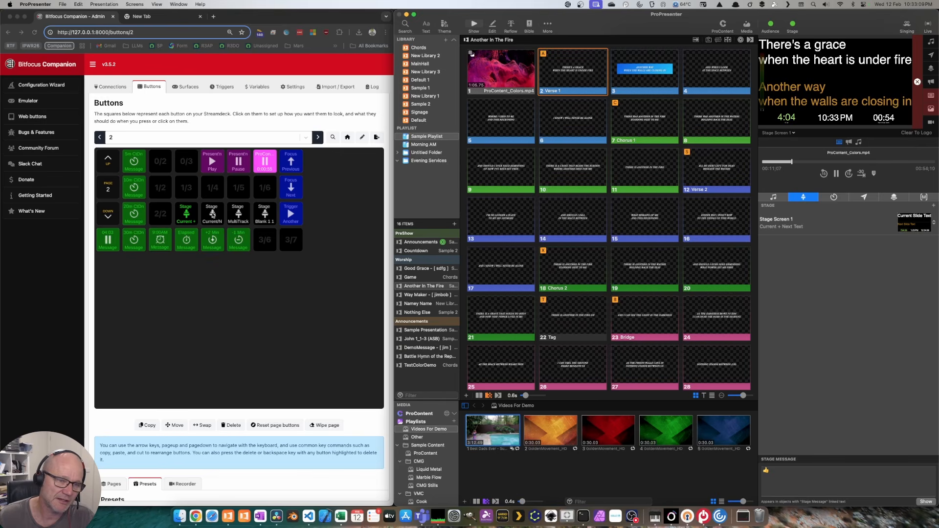
Step: Cycle Stage Screen 1 through MultiTrack, Blank 1 1 and Current/N from Companion, ending on Current + Next Text
left_click(237, 213)
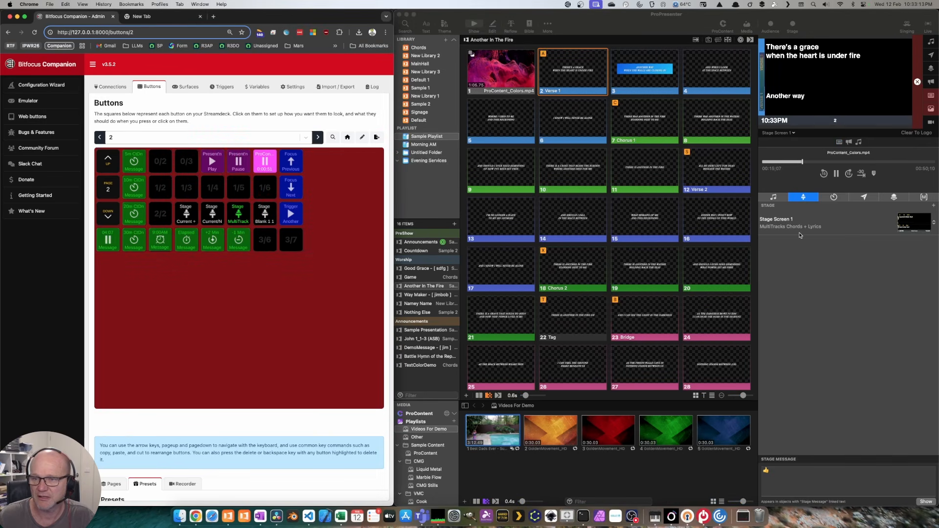
left_click(264, 213)
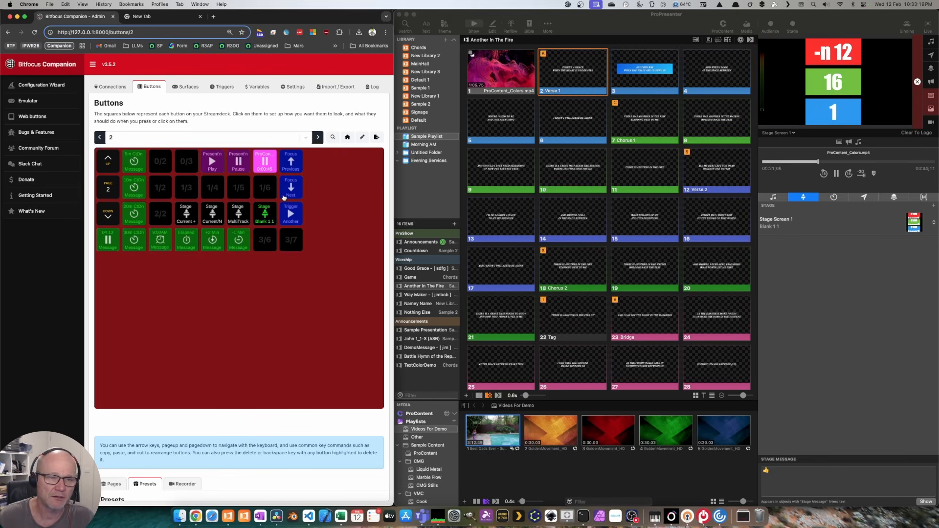
left_click(189, 212)
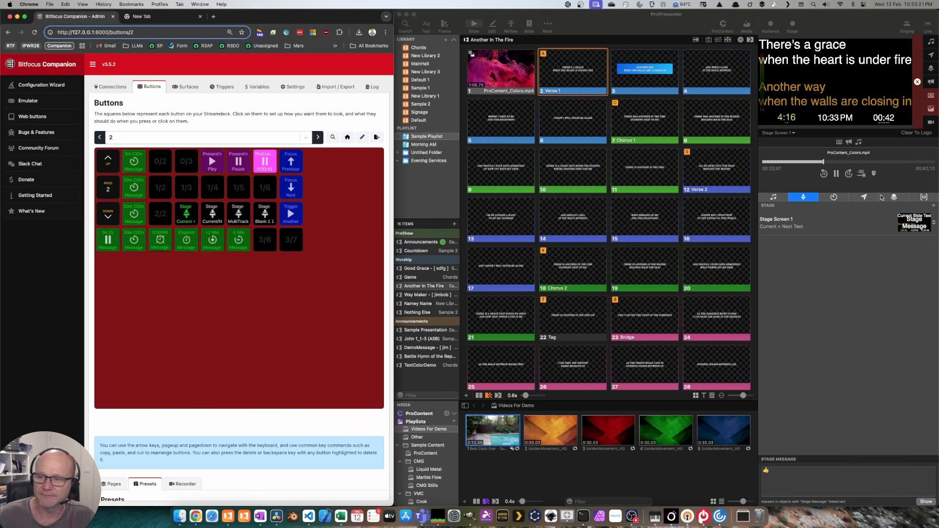
left_click(213, 214)
left_click(238, 214)
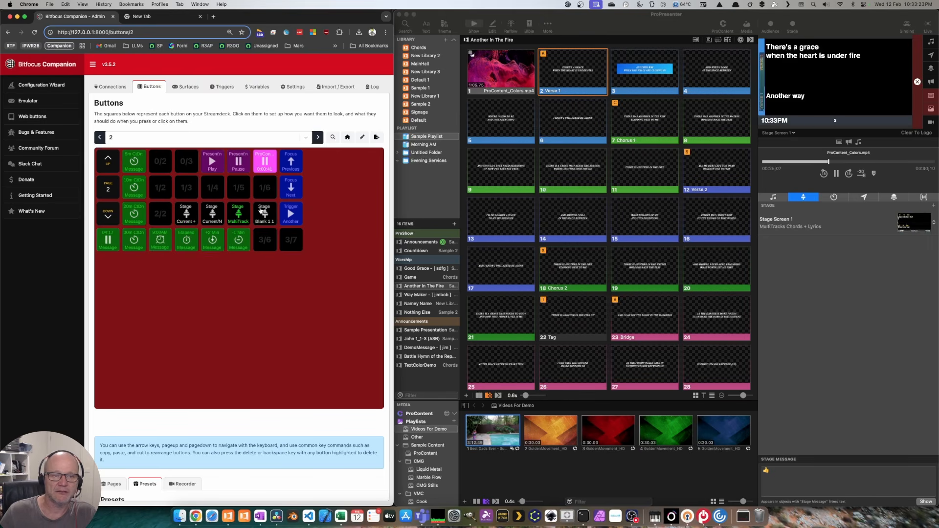
left_click(238, 214, "shift")
left_click(210, 215, "shift")
left_click(187, 215, "shift")
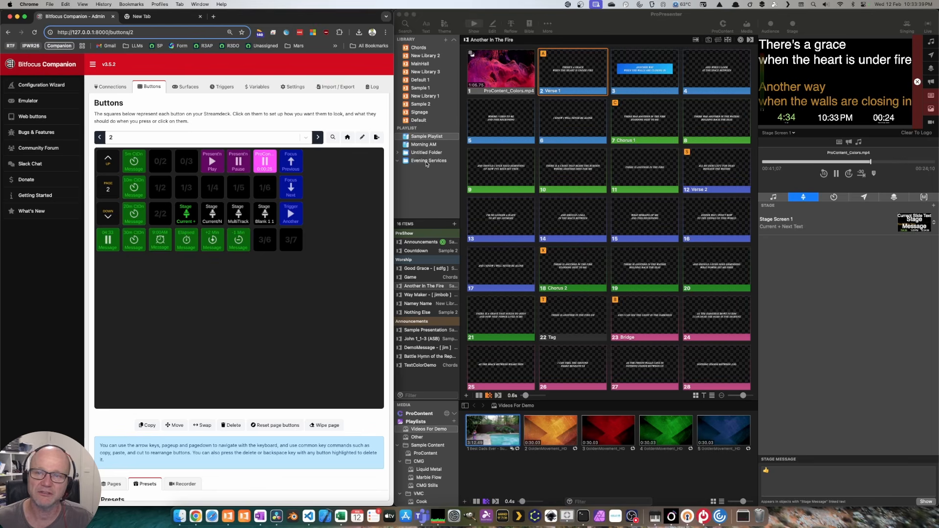
Step: Drag the Toggle and Timed Stage Msg Okay presets into slots 1/3 and 1/4 of page 2
double_click(310, 21)
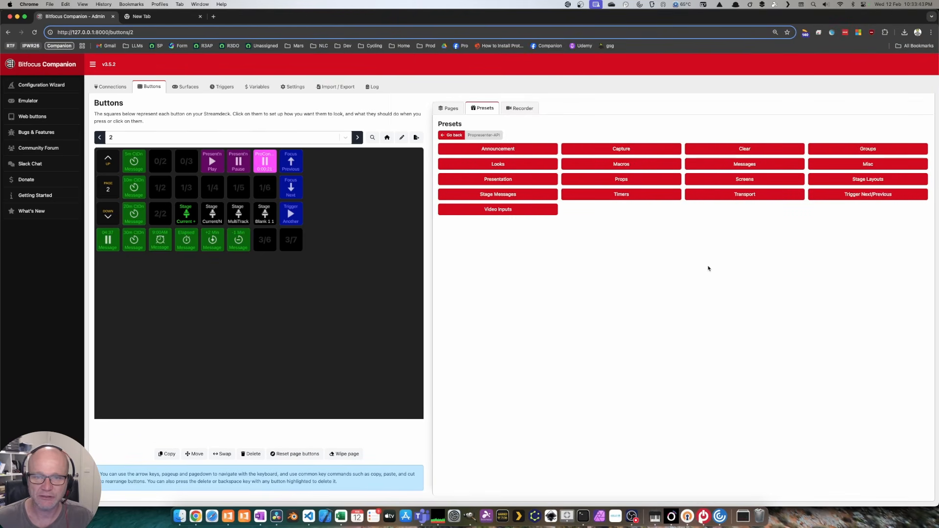
left_click(535, 194)
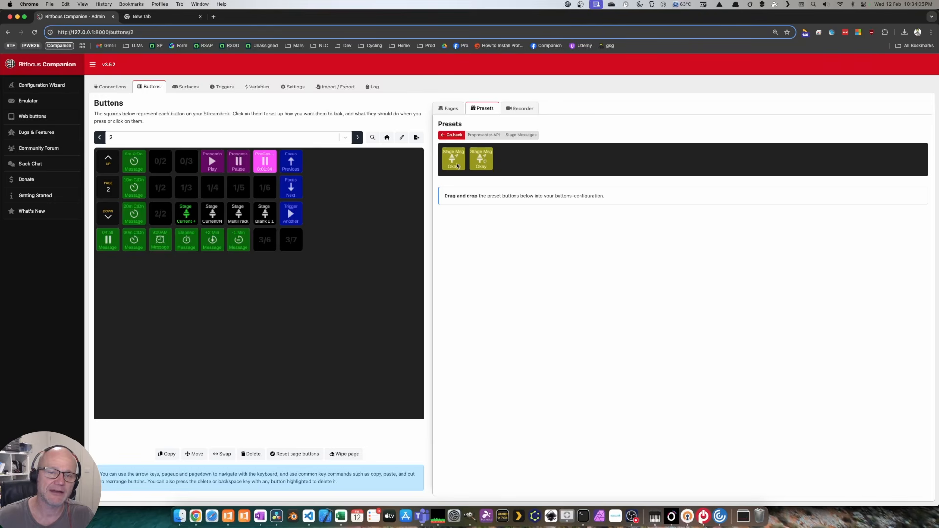
left_click_drag(457, 161, 193, 188)
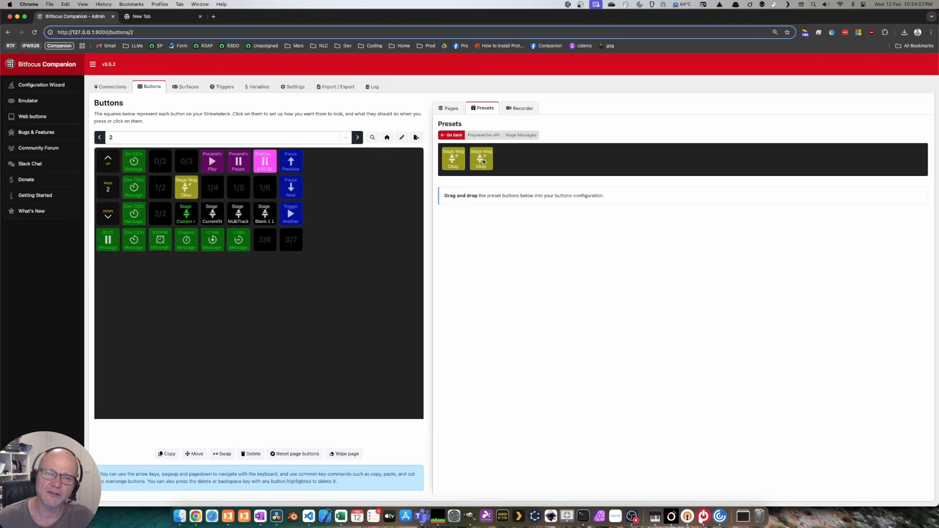
left_click_drag(483, 161, 212, 188)
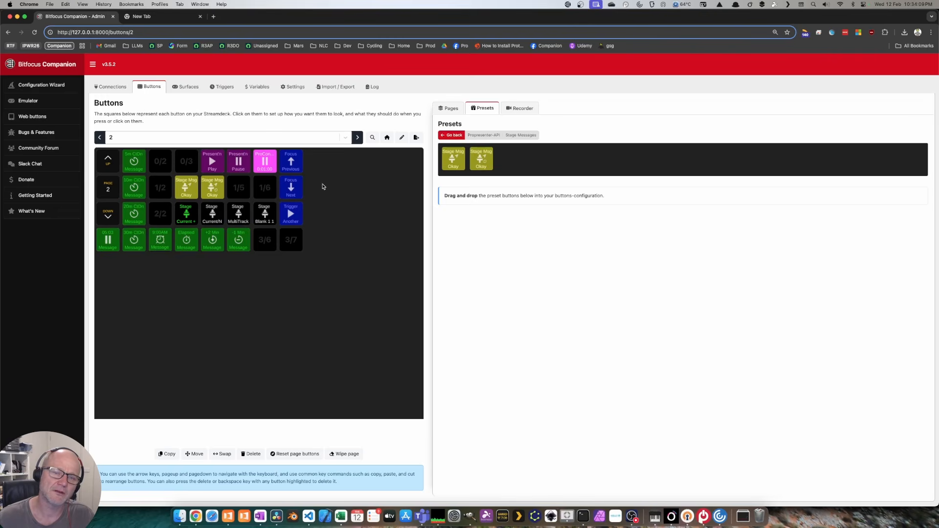
left_click(452, 137)
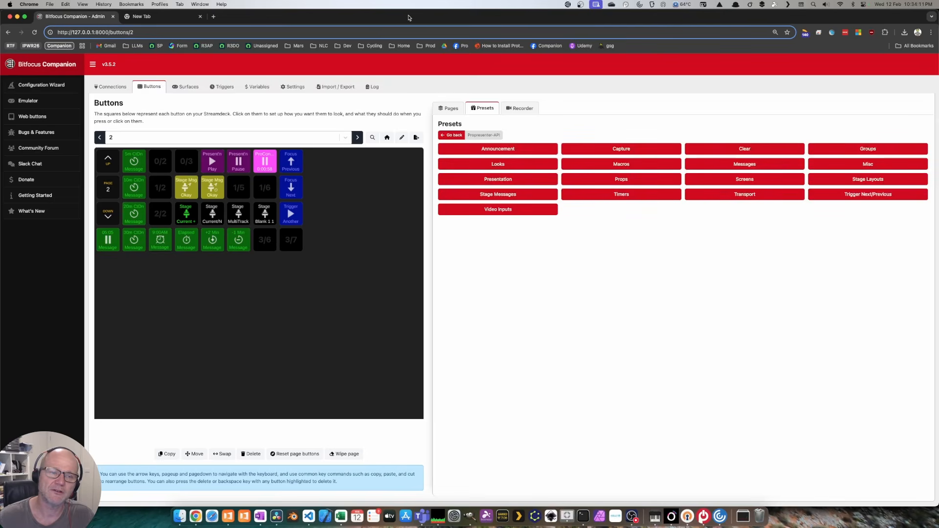
Step: Put the opening video slide live, step through slides 4 and 3, and return to Verse 1
double_click(409, 18)
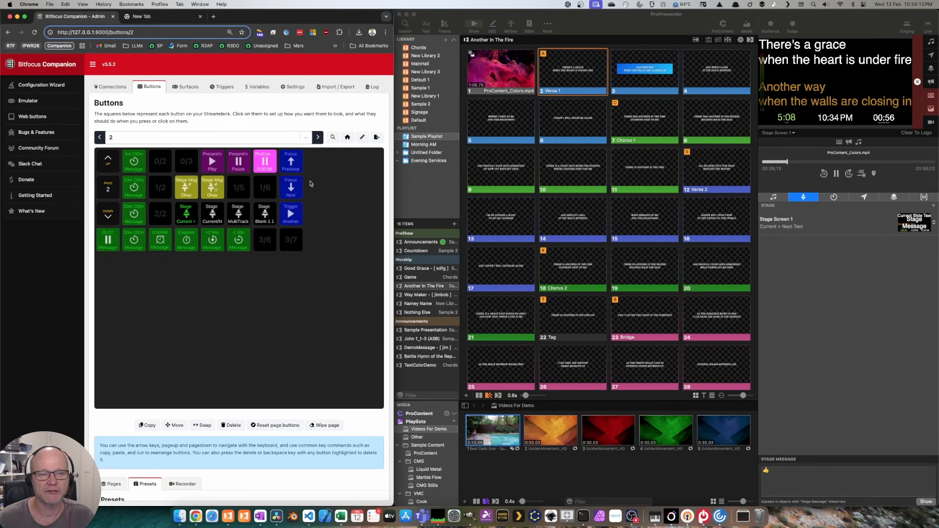
left_click_drag(216, 191, 216, 187)
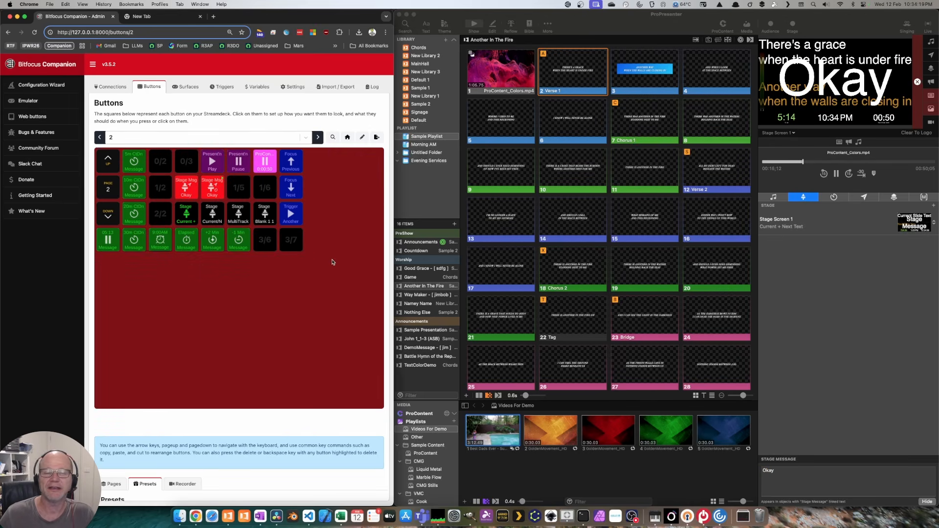
left_click(517, 69)
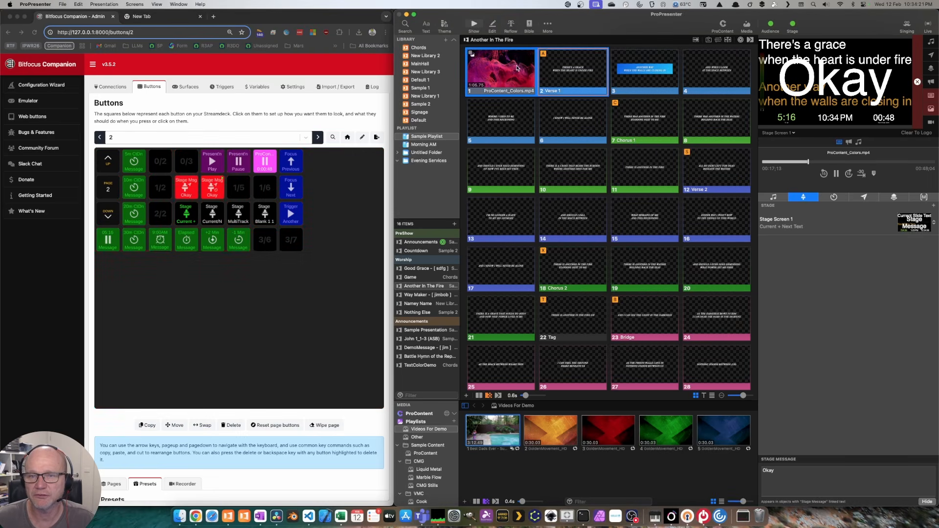
left_click(629, 63, "shift")
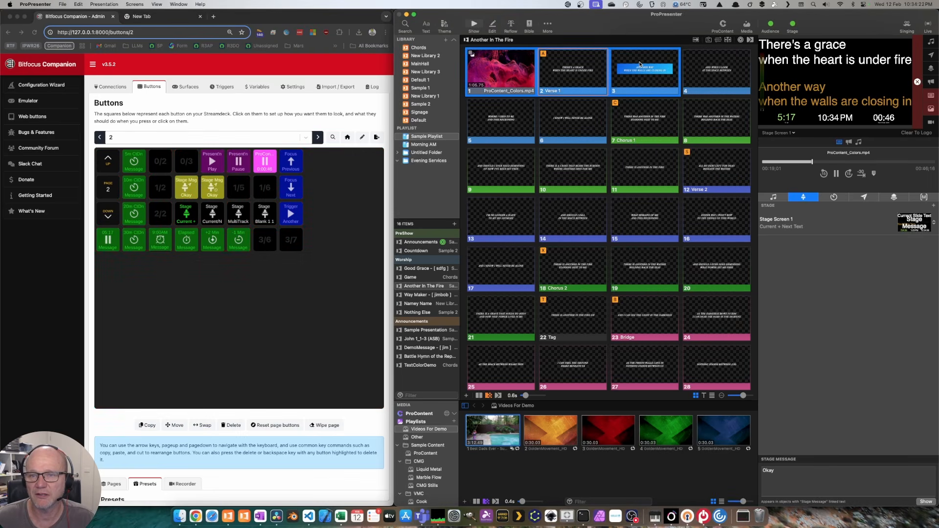
left_click(715, 66, "shift")
left_click(699, 68)
left_click(613, 66)
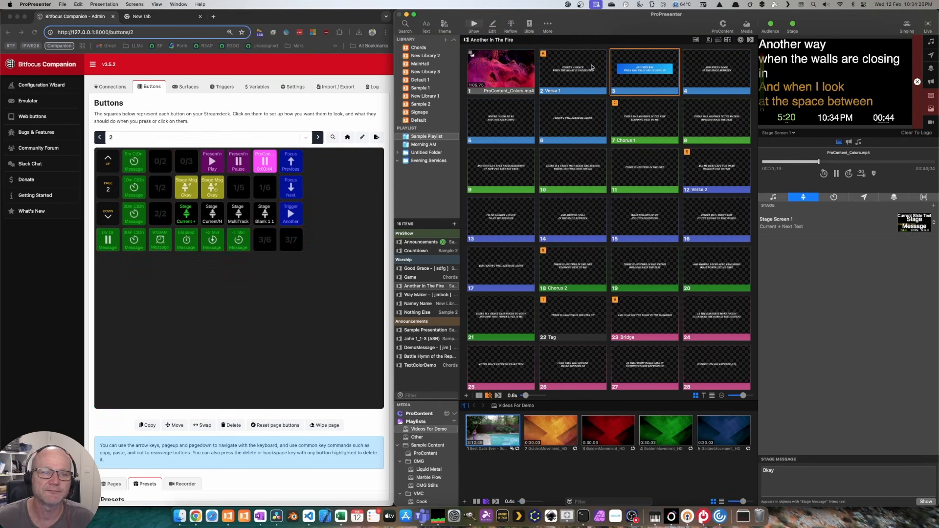
left_click(593, 67)
Step: With Shift held in Companion, show and then hide the Okay stage message
left_click(211, 169)
key("shift")
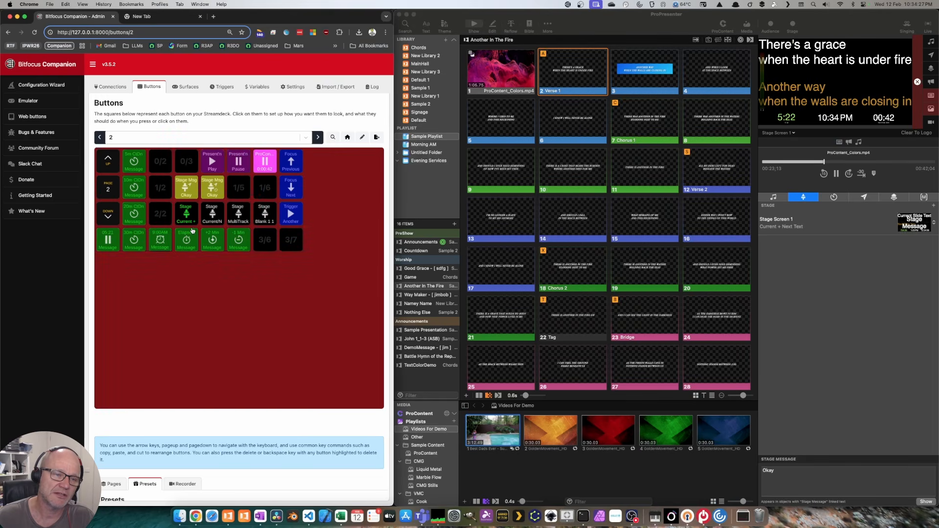
left_click(183, 184, "shift")
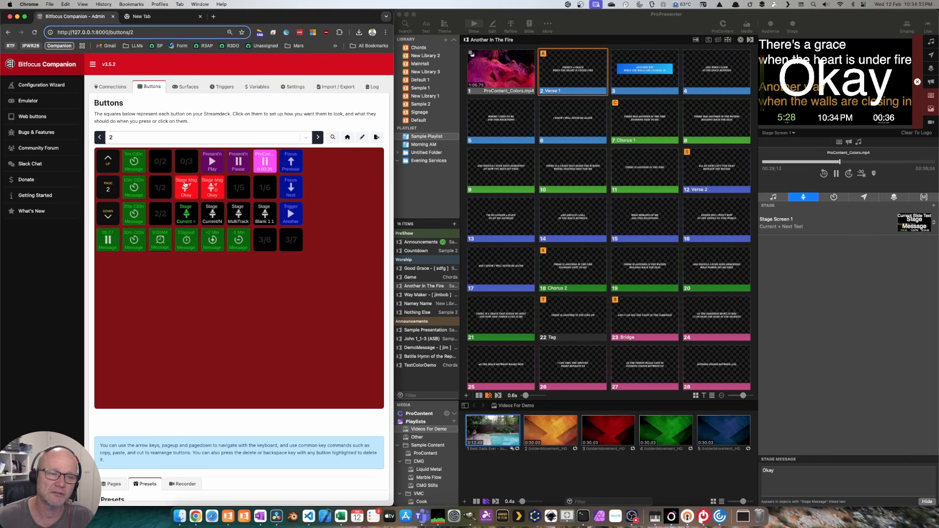
left_click(188, 184)
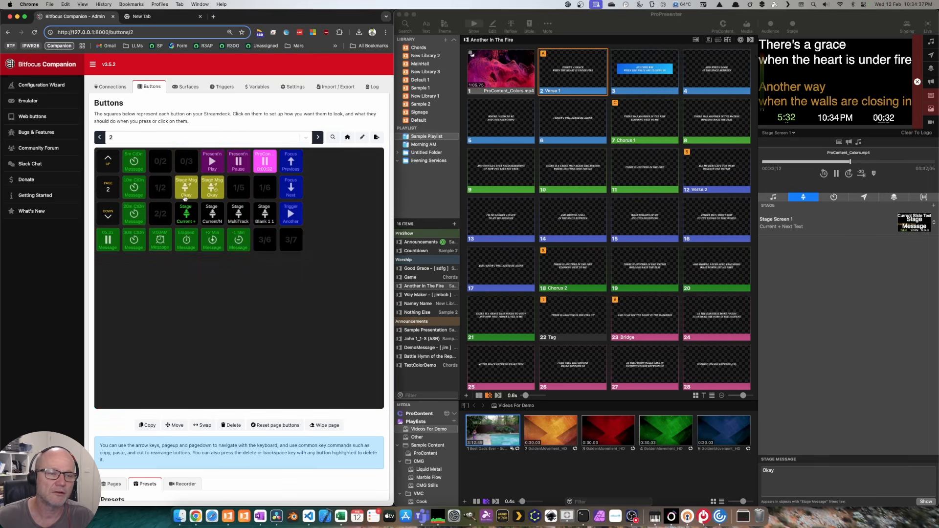
left_click(185, 188)
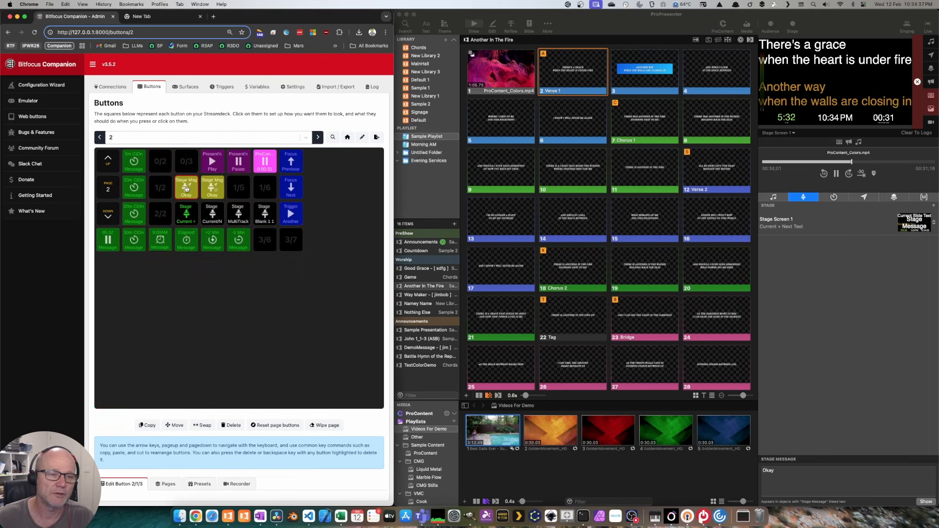
Step: Change the button's stage message text to 'Hello world' and its label to Hello
double_click(340, 18)
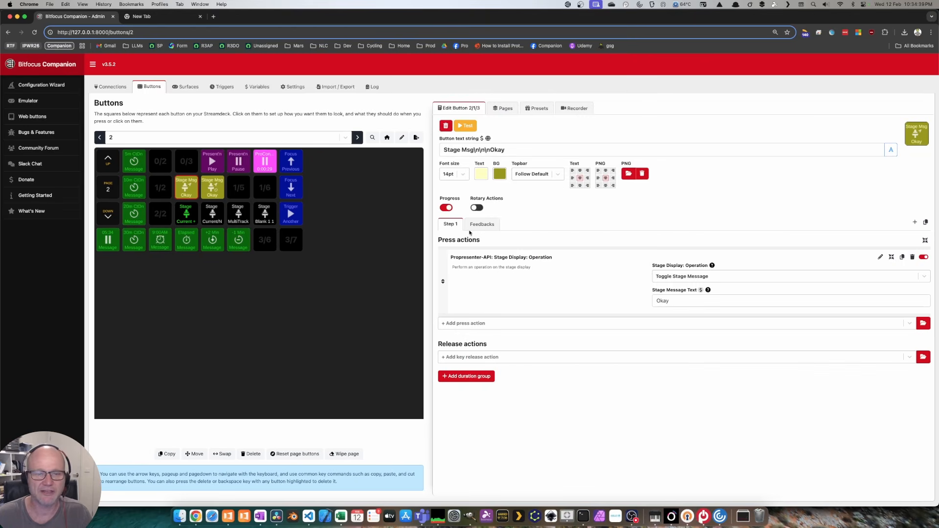
double_click(665, 301)
type("Hello world")
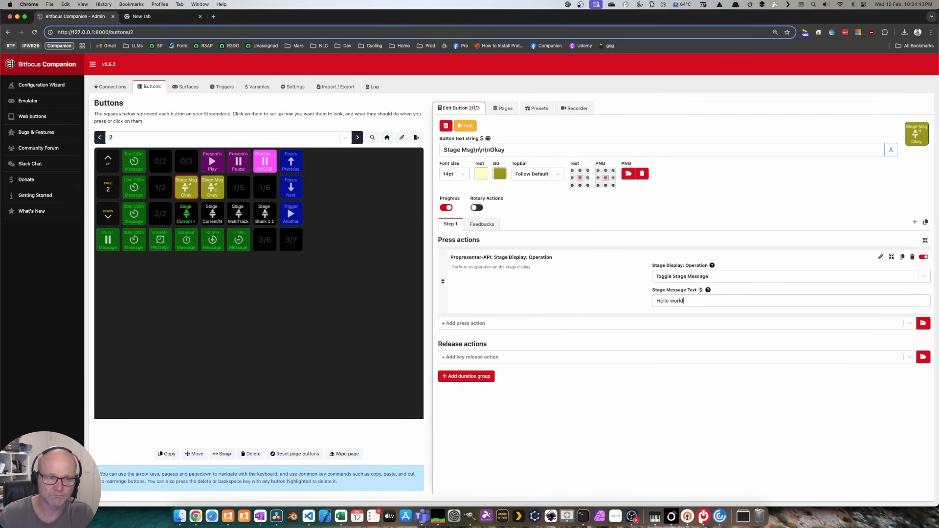
double_click(497, 149)
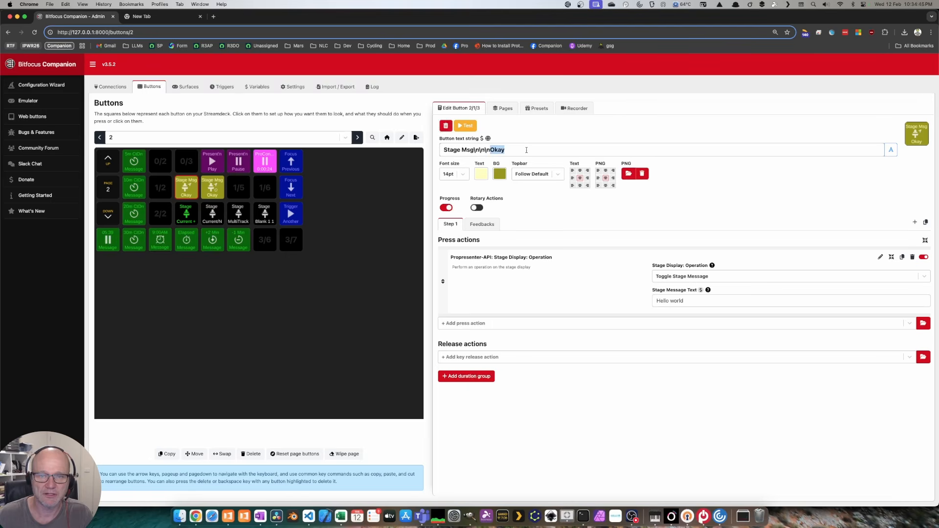
type("Hello")
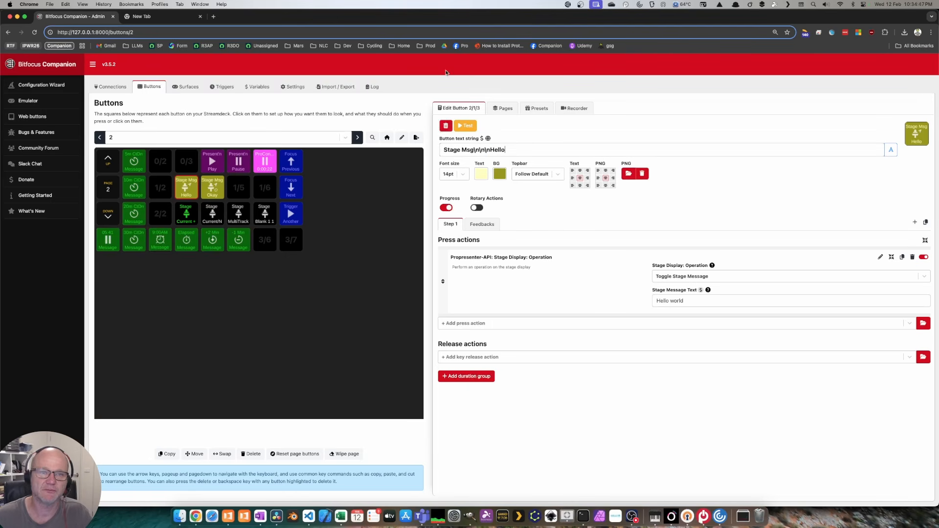
Step: Show and hide the Hello world message beside ProPresenter, then reopen the ProPresenter-API presets
double_click(463, 21)
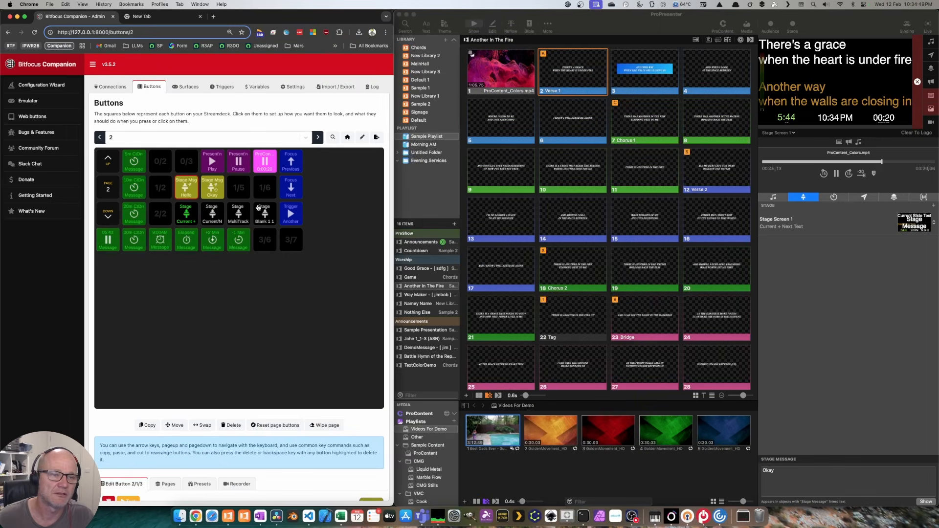
left_click(189, 191, "shift")
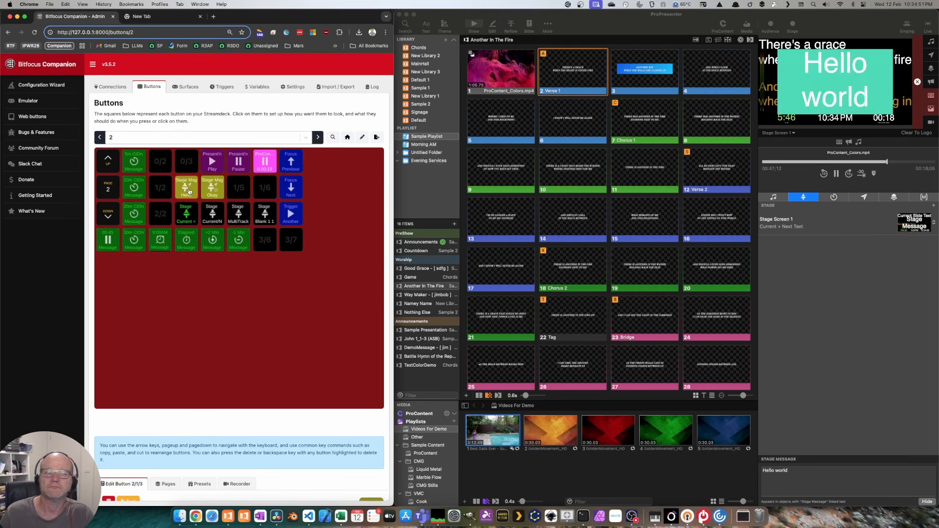
left_click(185, 189, "shift")
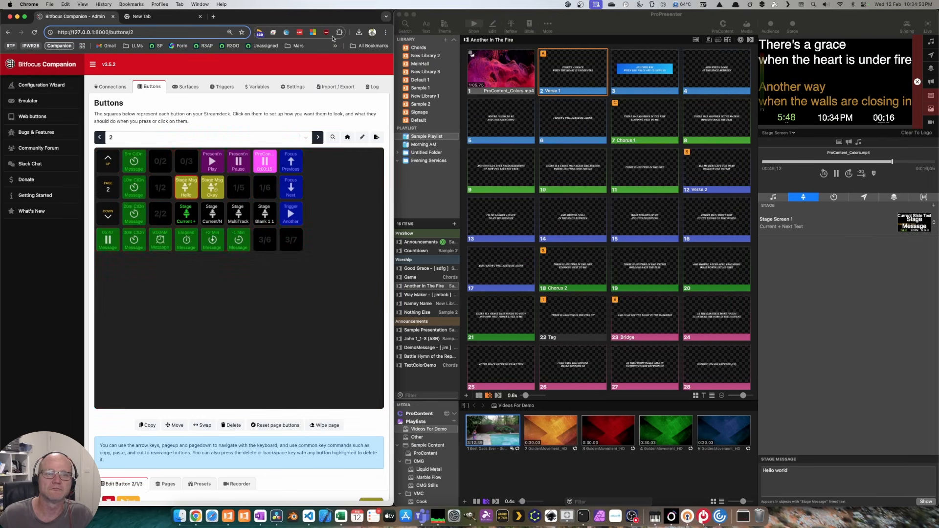
double_click(337, 20)
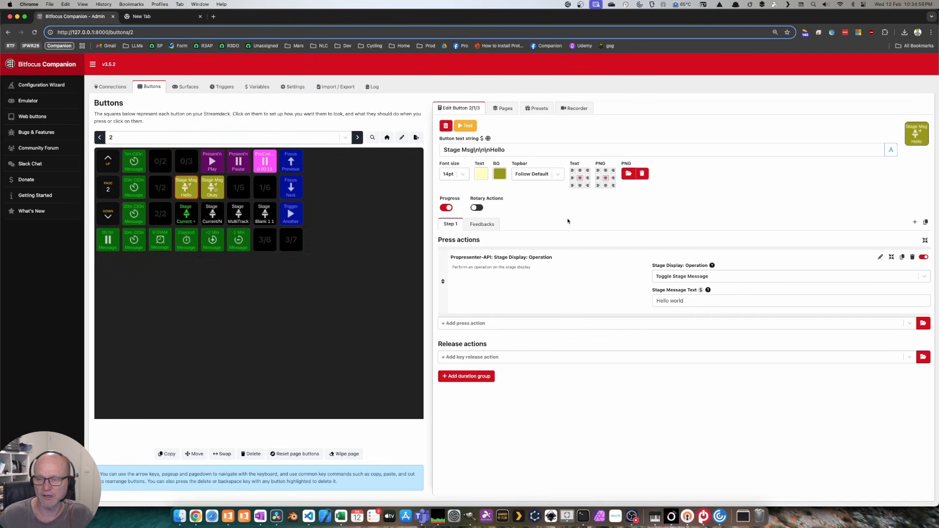
left_click(538, 108)
left_click(517, 156)
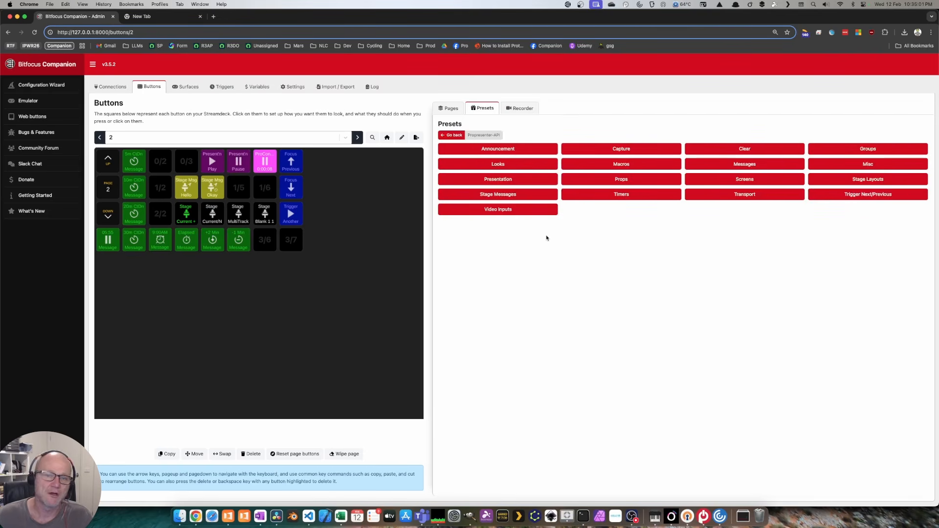
Step: Insert a new button page 3 from the Pages list and switch to it
left_click(358, 137)
left_click(357, 137)
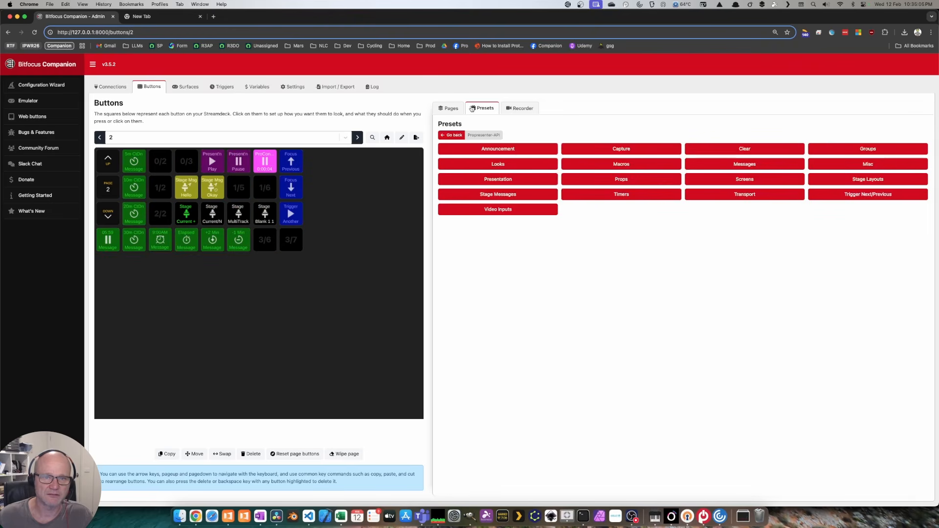
left_click(449, 108)
left_click(904, 199)
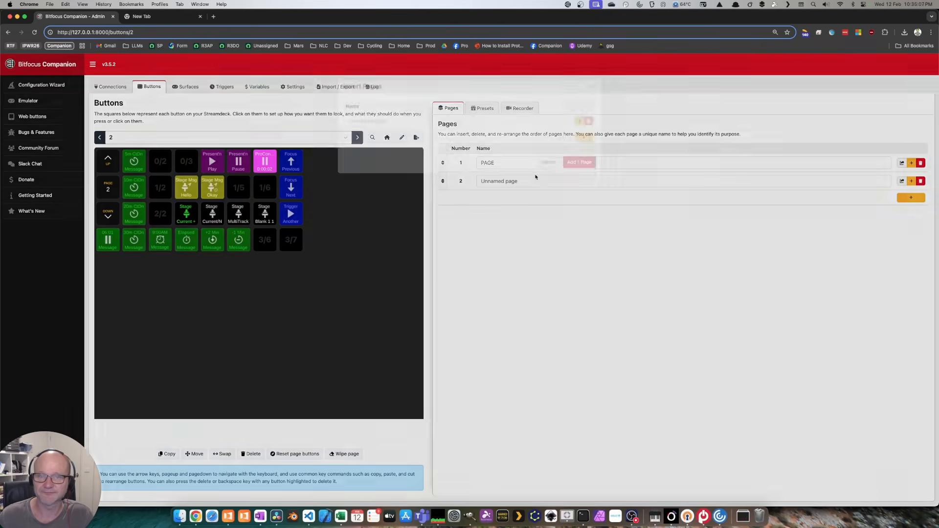
left_click(581, 175)
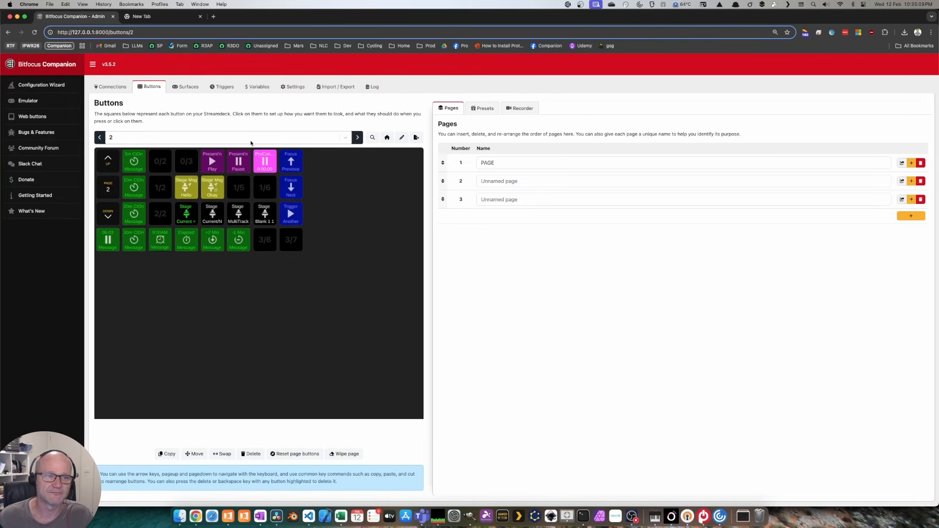
left_click(357, 137)
Step: Show the ProPresenter-API Macros presets
left_click(489, 108)
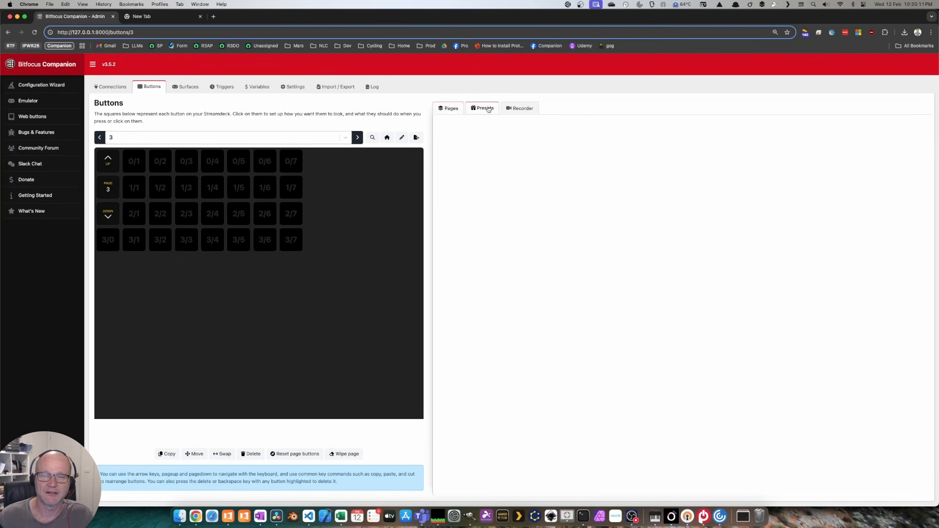
left_click(508, 149)
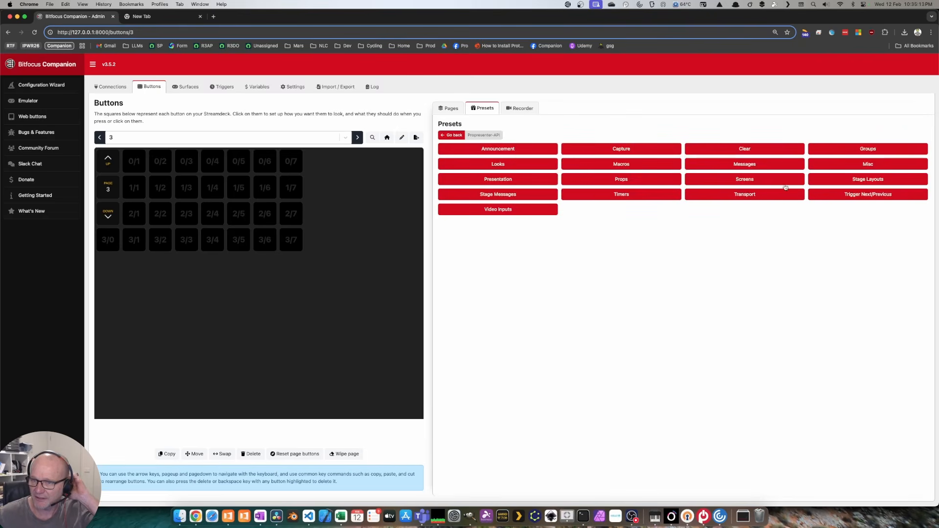
left_click(650, 165)
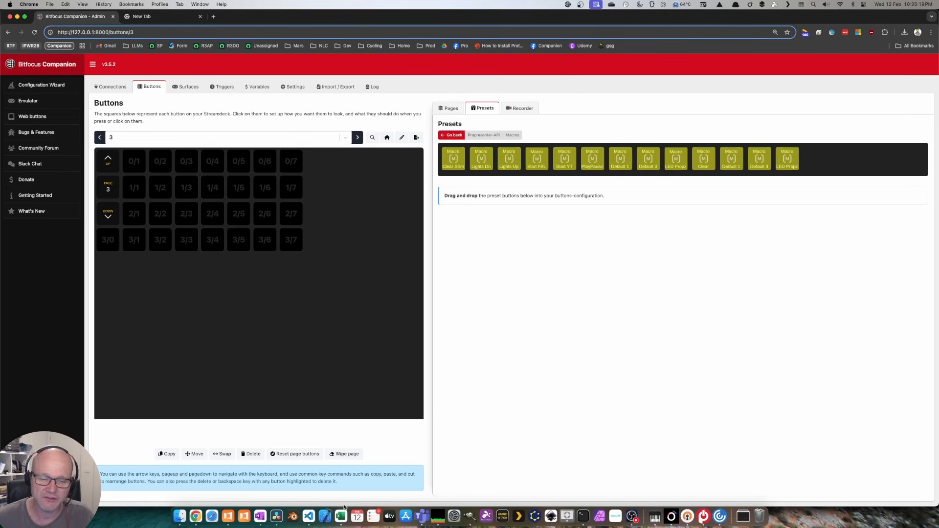
Step: Check ProPresenter's macros in the hmm and Default Collection collections, then return to Companion
left_click(228, 516)
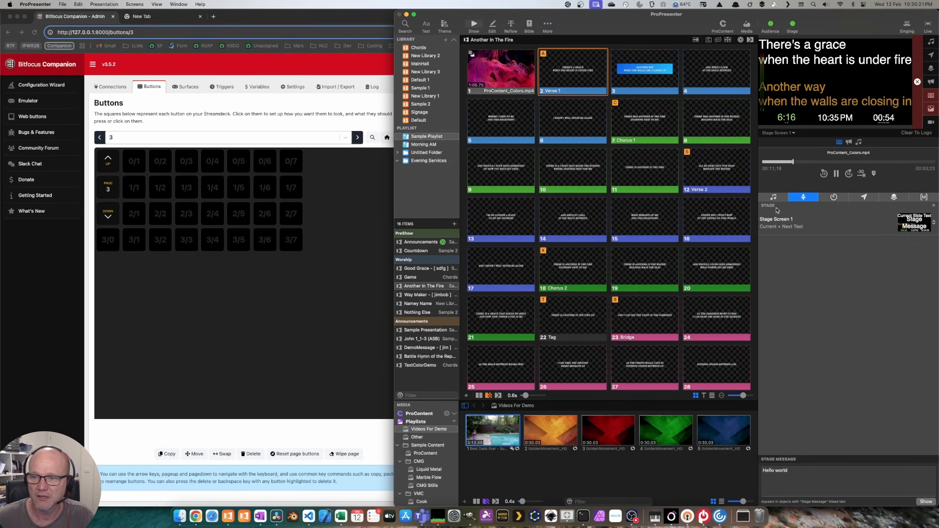
left_click(923, 197)
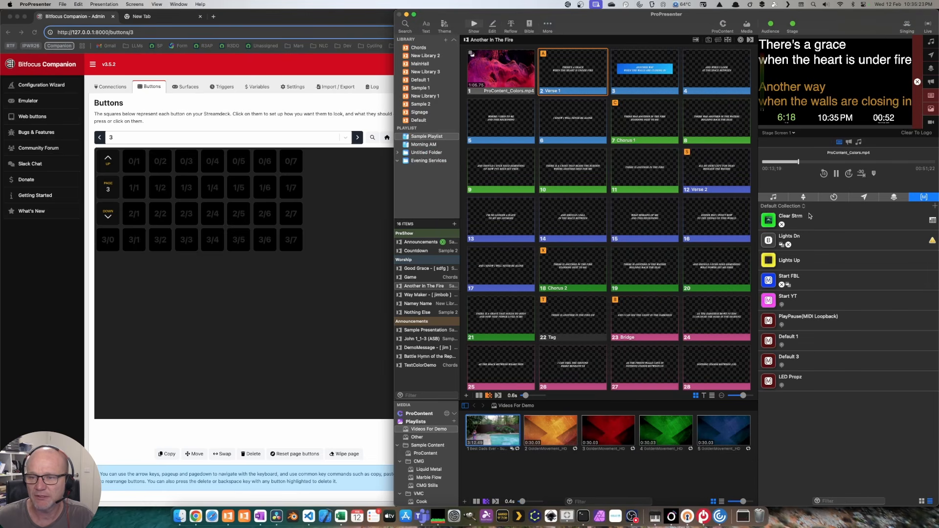
left_click(801, 207)
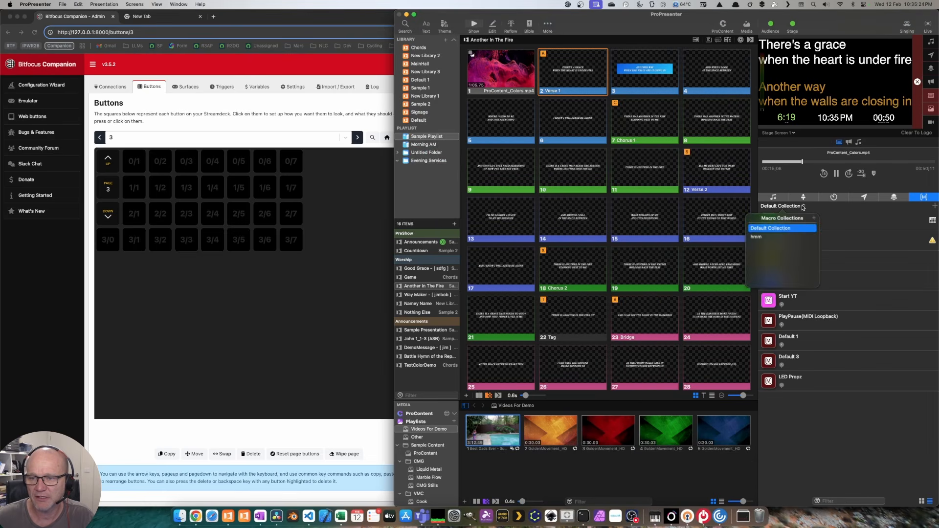
left_click(767, 237)
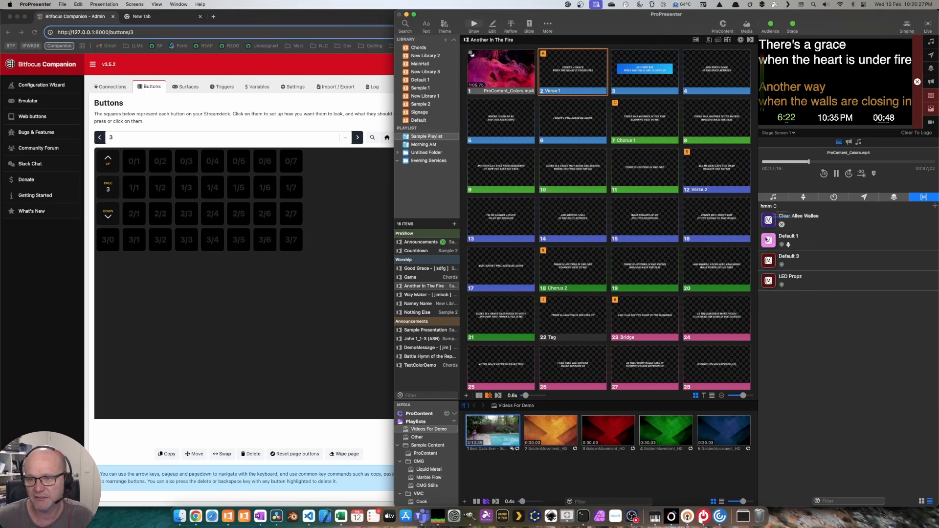
left_click(776, 207)
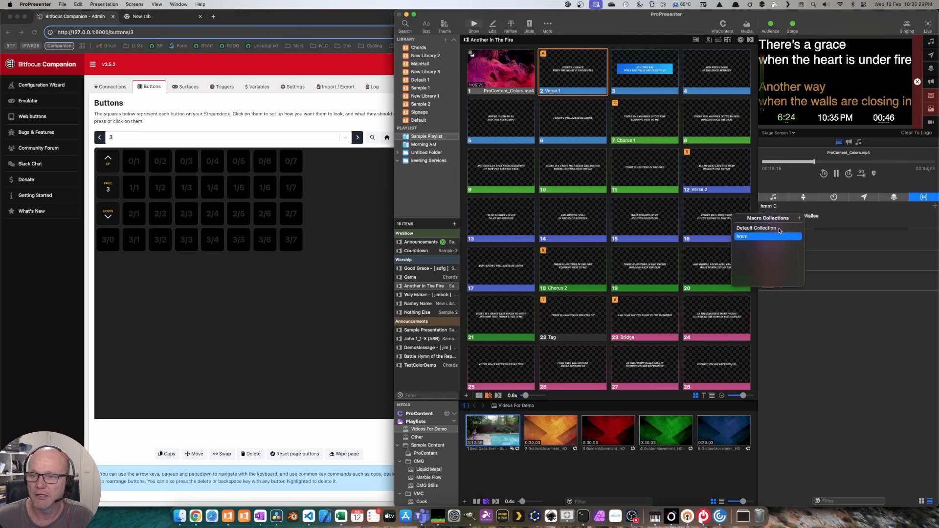
left_click(775, 228)
left_click(364, 226)
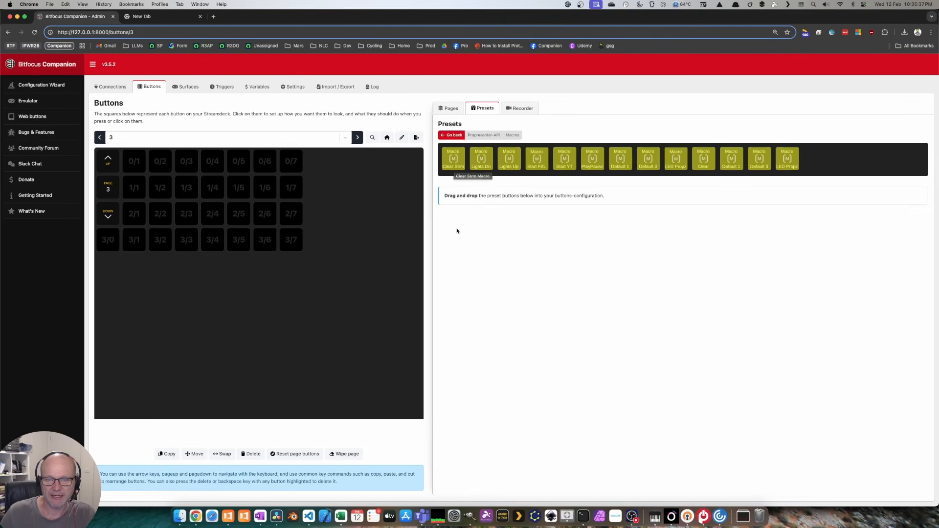
Step: Place the Clear Strm, Lights Dn, Lights Up, Start FBL and Start YT macro presets at 3/1–3/5
left_click_drag(453, 162, 136, 238)
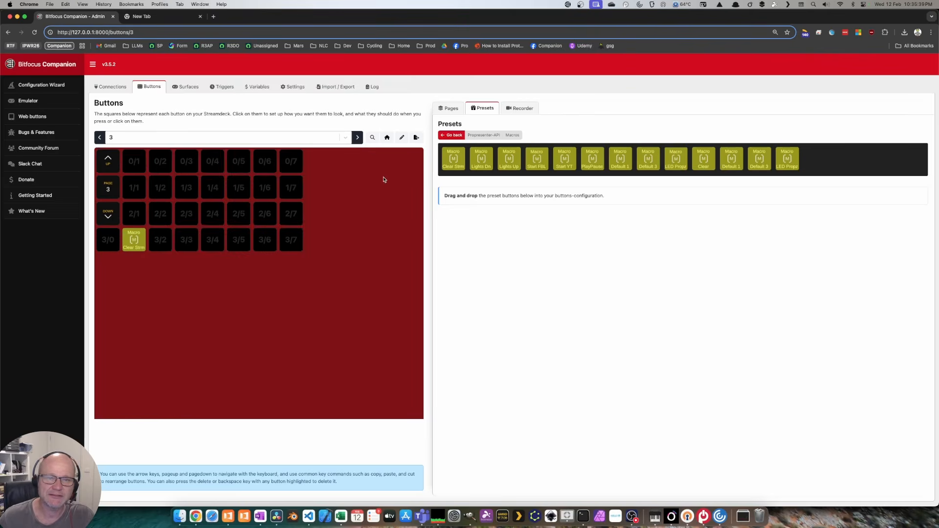
left_click_drag(480, 159, 160, 240)
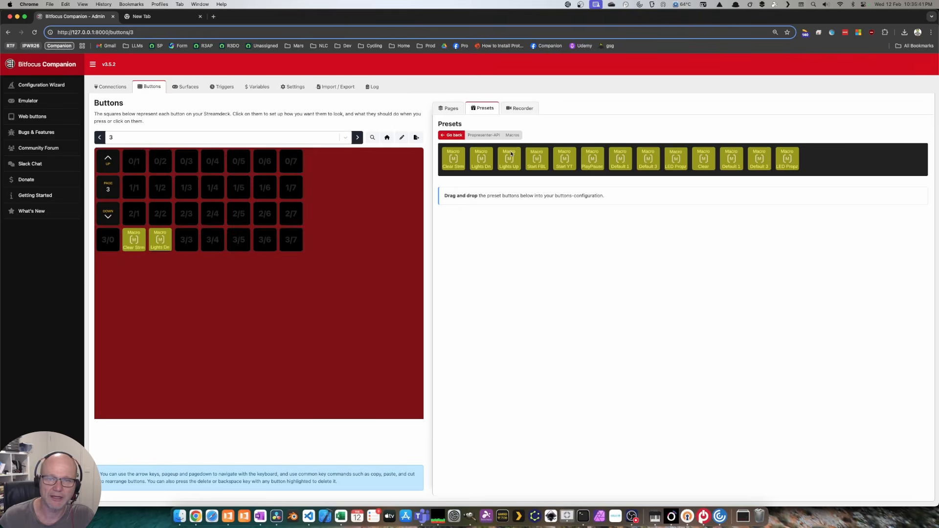
left_click_drag(511, 154, 187, 240)
left_click_drag(540, 153, 213, 239)
left_click_drag(565, 157, 238, 239)
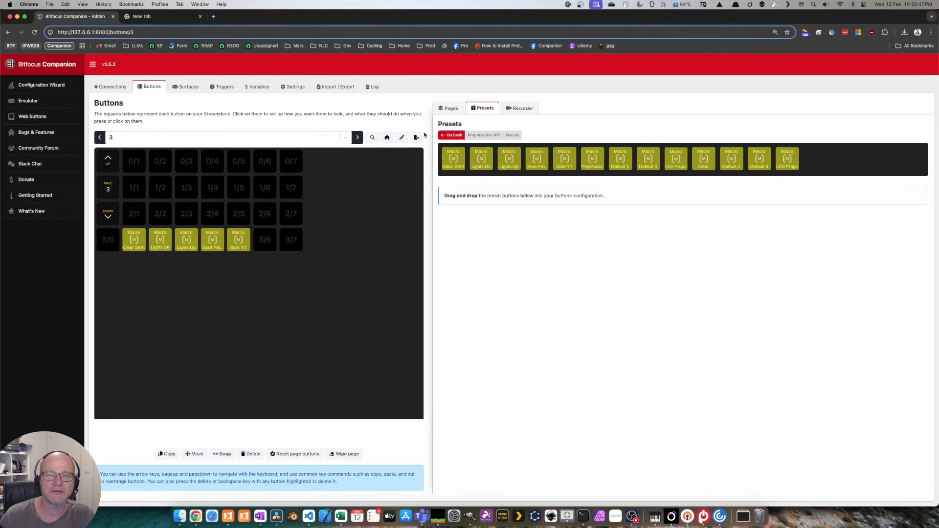
double_click(576, 17)
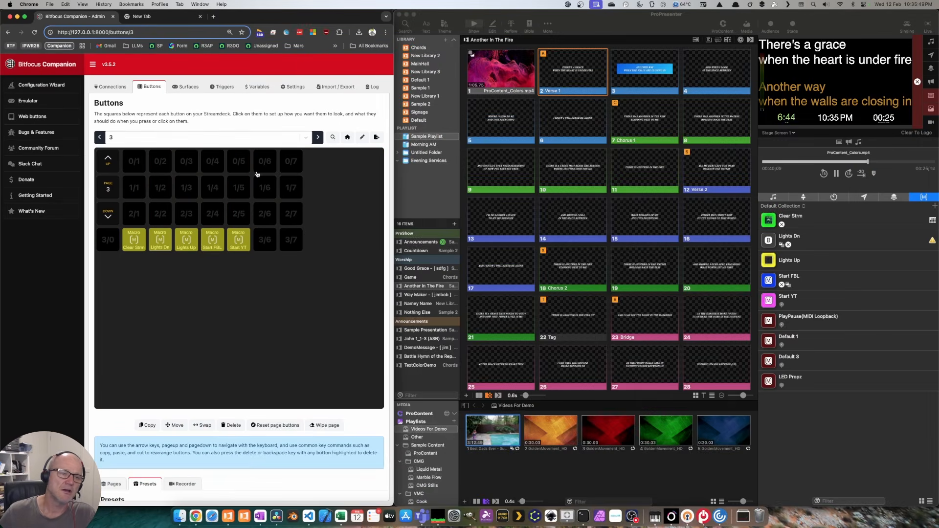
Step: Relabel button 3/1 as 'clr STream' and fire it to clear ProPresenter's output
left_click(135, 241)
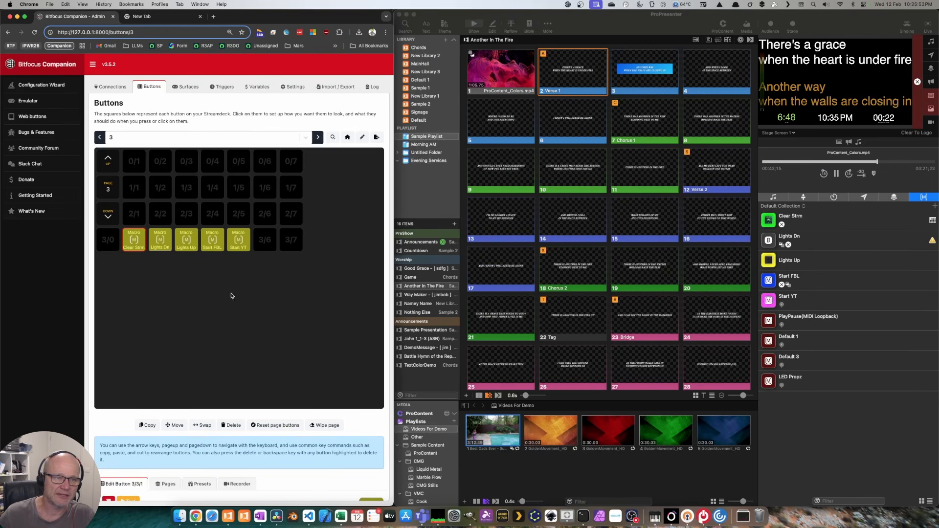
scroll(231, 296, "down", 5)
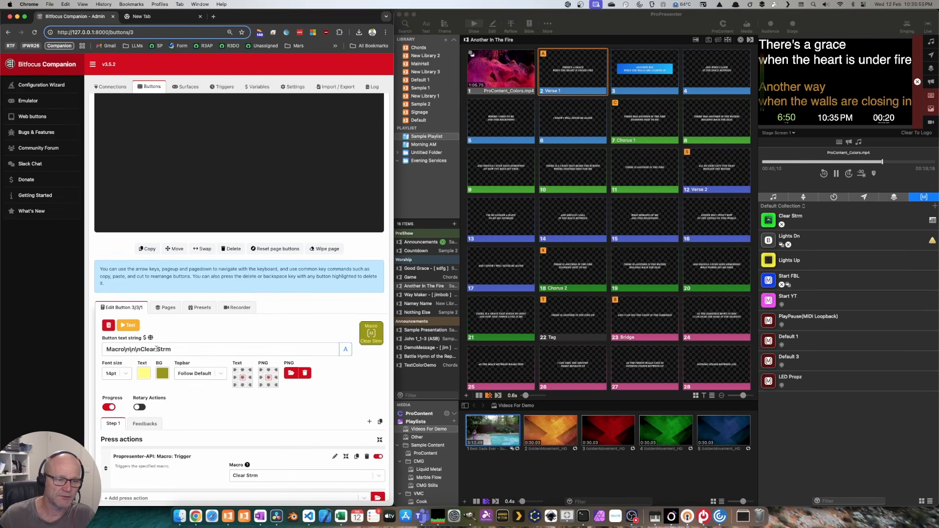
left_click_drag(171, 349, 143, 350)
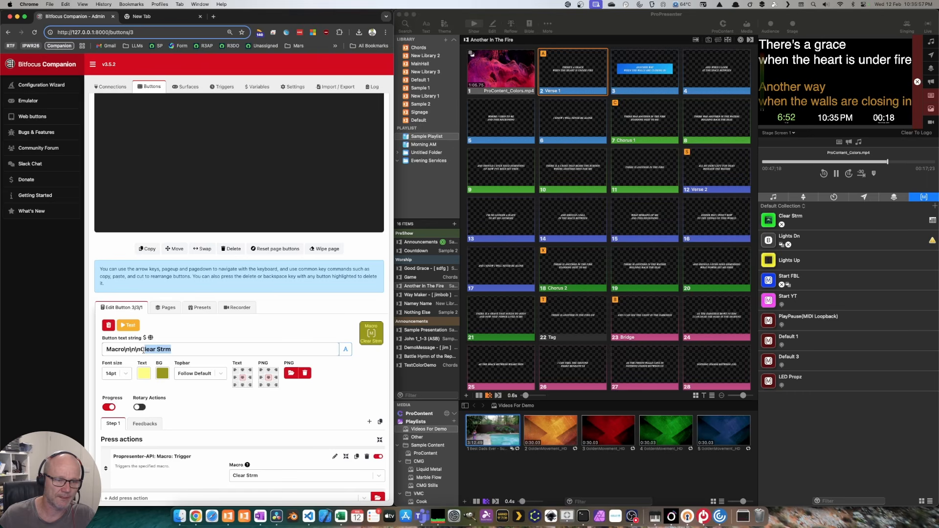
type("clr STream")
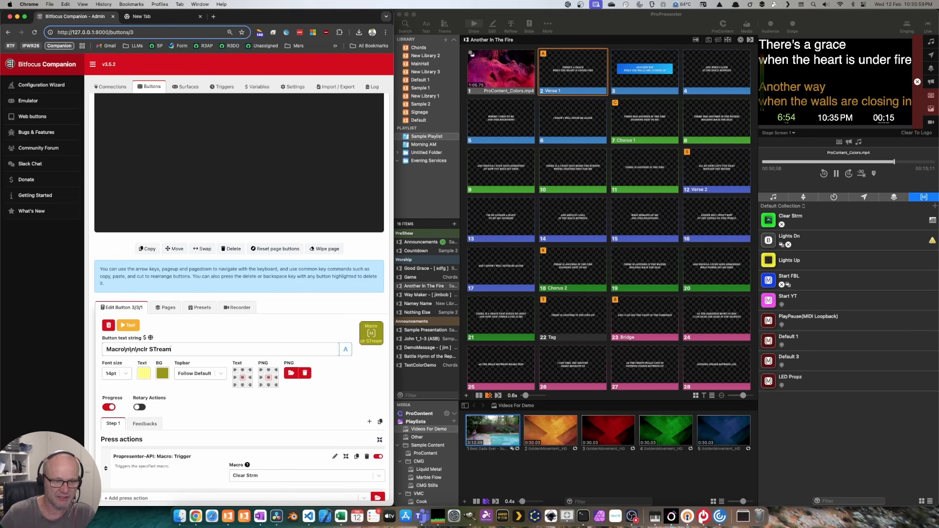
scroll(264, 295, "up", 5)
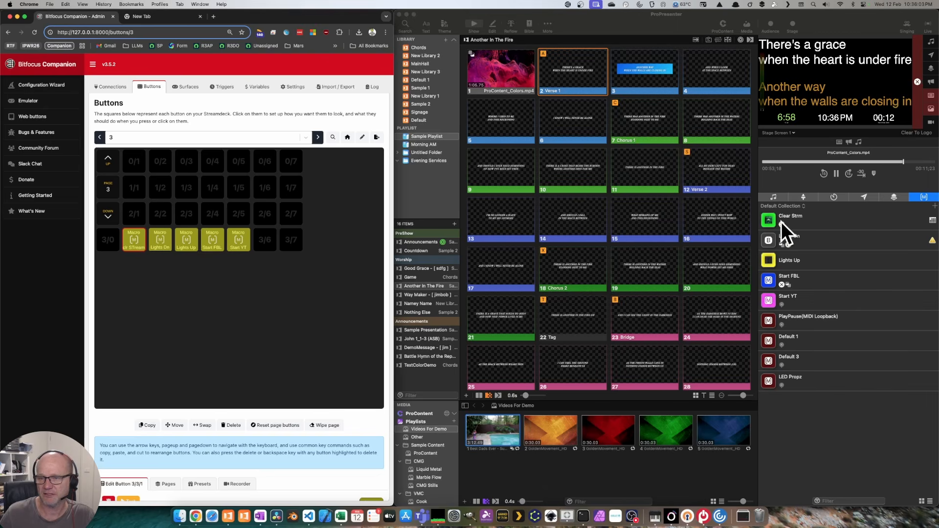
left_click(140, 240, "shift")
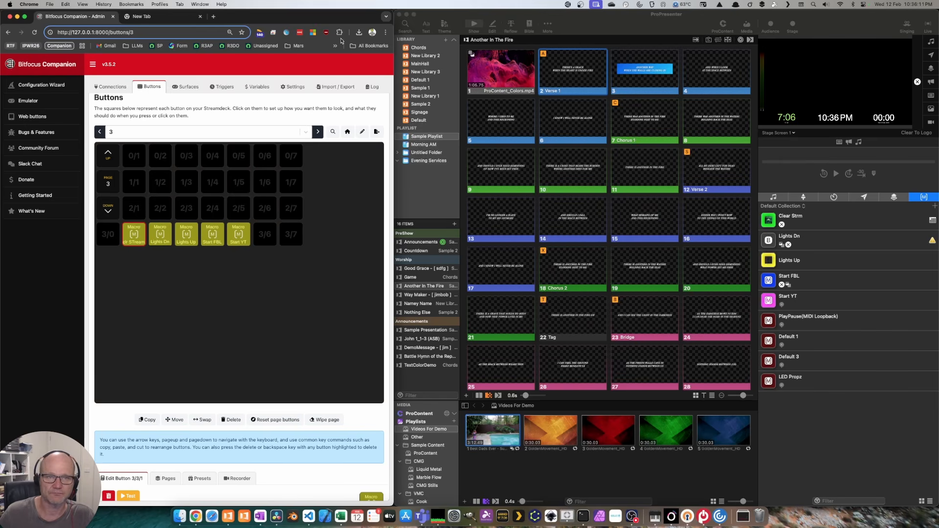
Step: Add the Propresenter-API Video In Input 1 and Input 2 presets at buttons 0/4 and 0/5
double_click(351, 21)
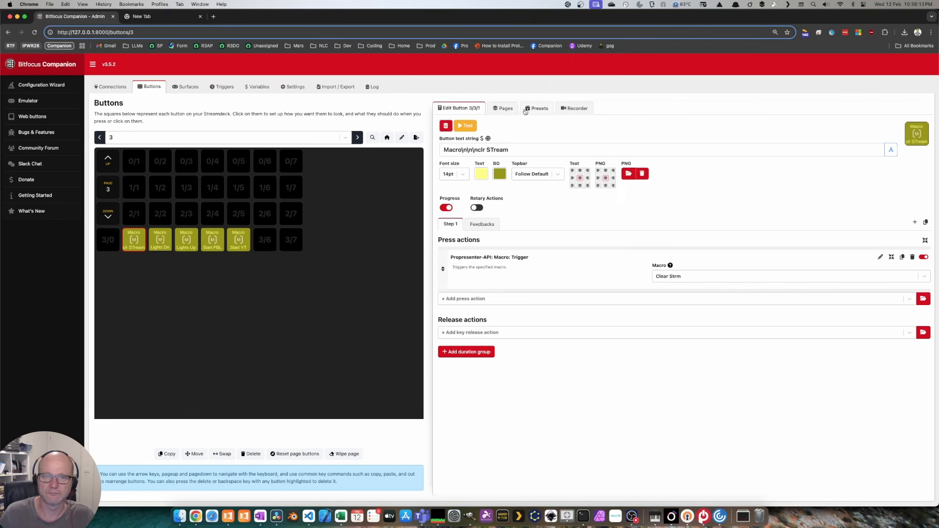
left_click(525, 109)
left_click(507, 152)
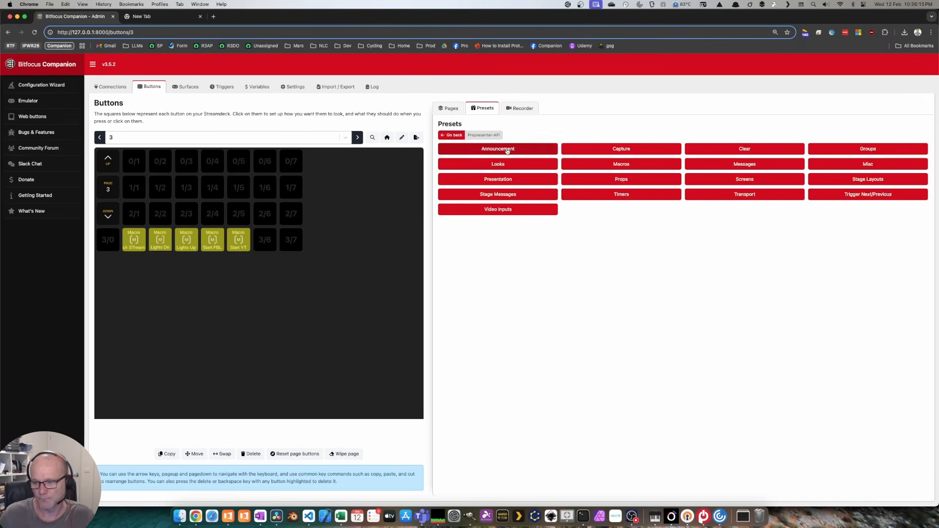
left_click(502, 211)
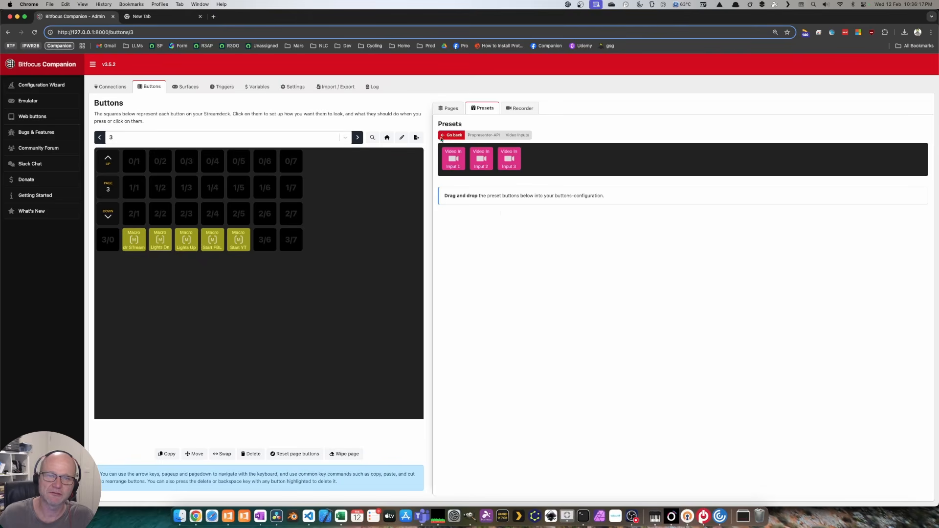
left_click_drag(455, 152, 212, 159)
left_click_drag(485, 159, 264, 162)
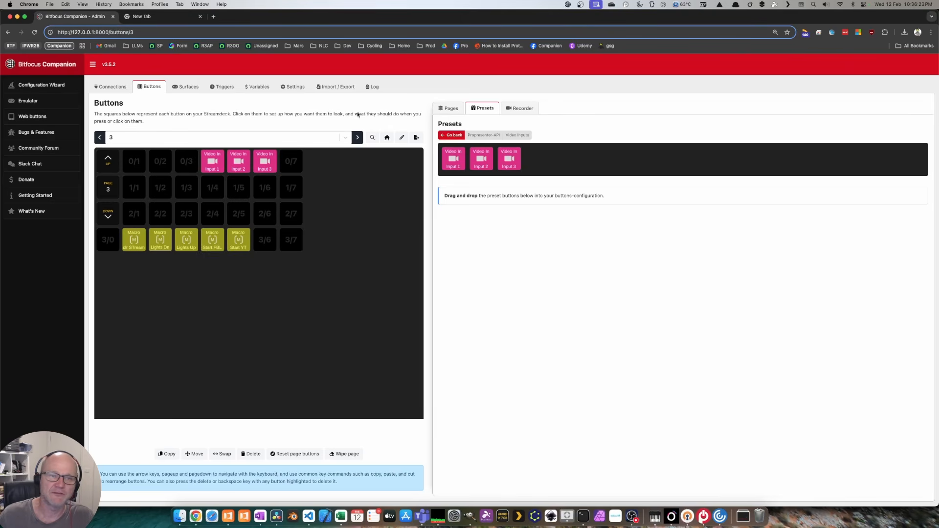
double_click(384, 18)
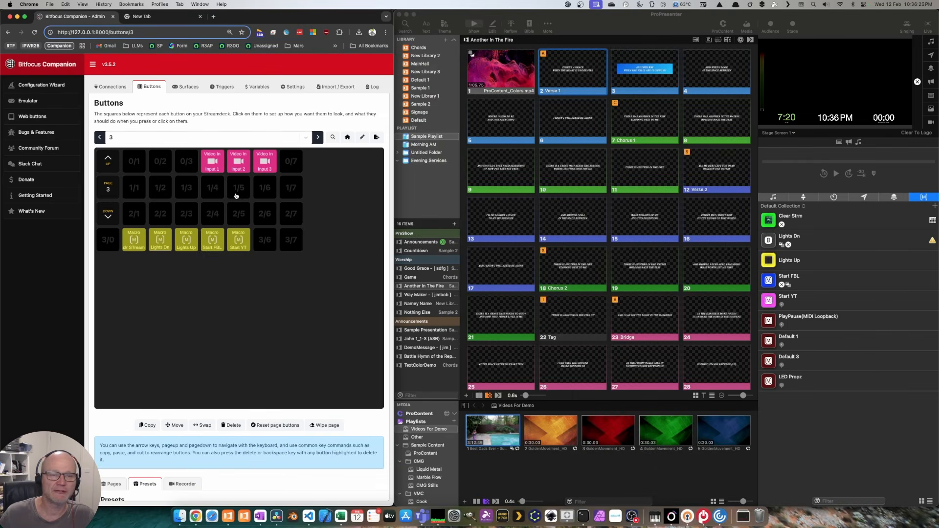
Step: Open ProPresenter's Video Input playlist, fire Video In Input 1 live, and preview Screen 2
scroll(431, 465, "down", 3)
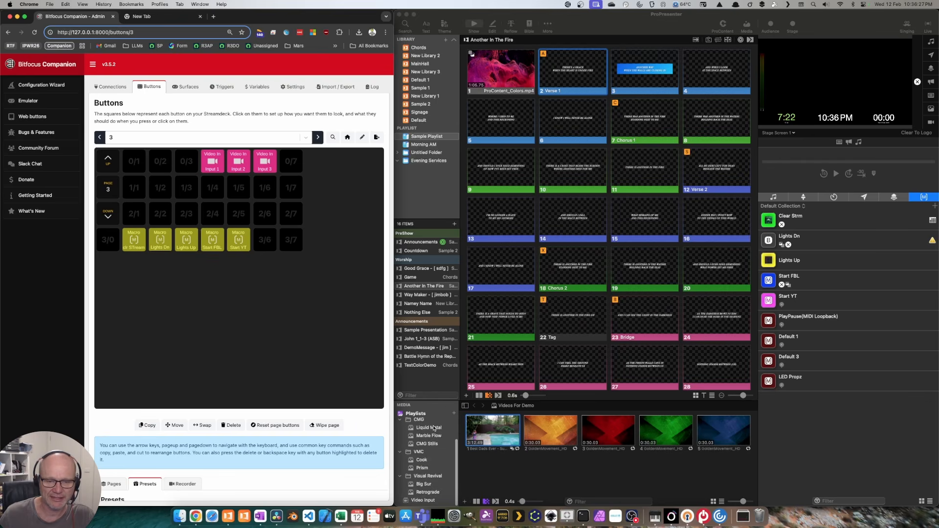
left_click(426, 502)
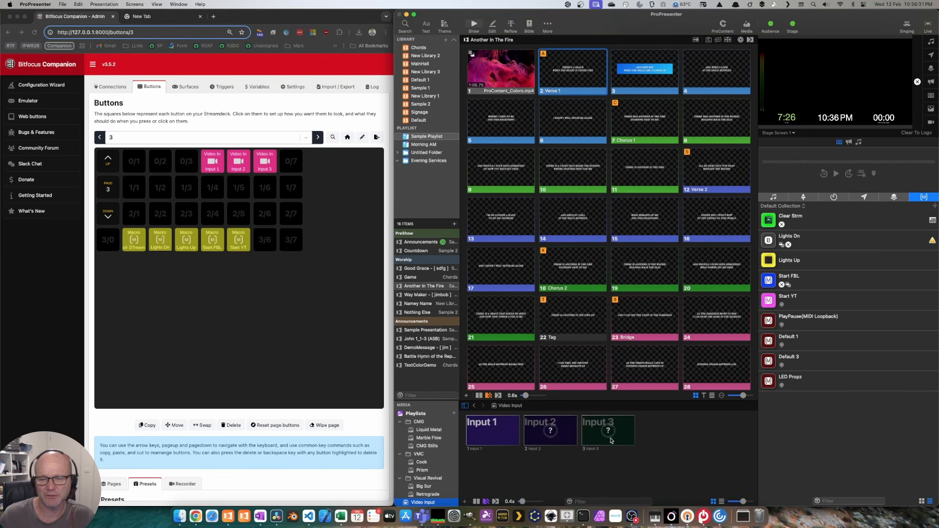
left_click(309, 296)
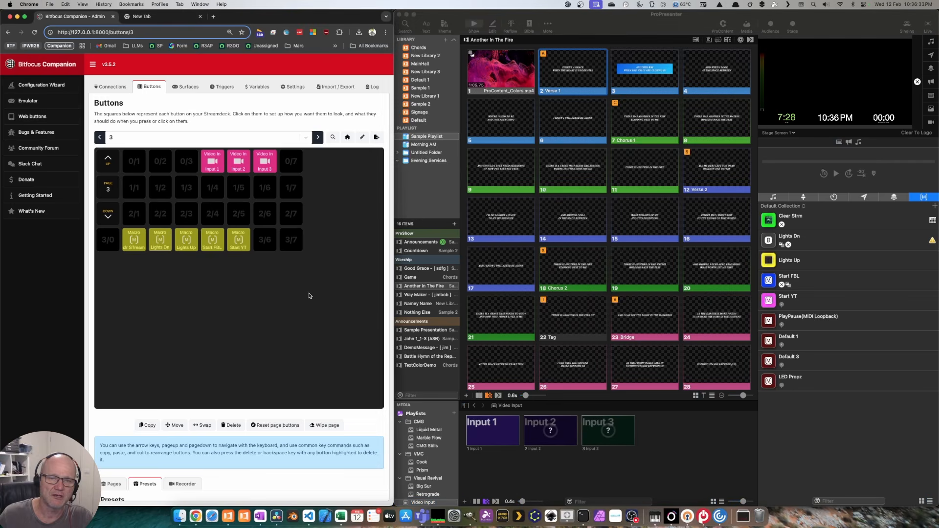
left_click(214, 160, "shift")
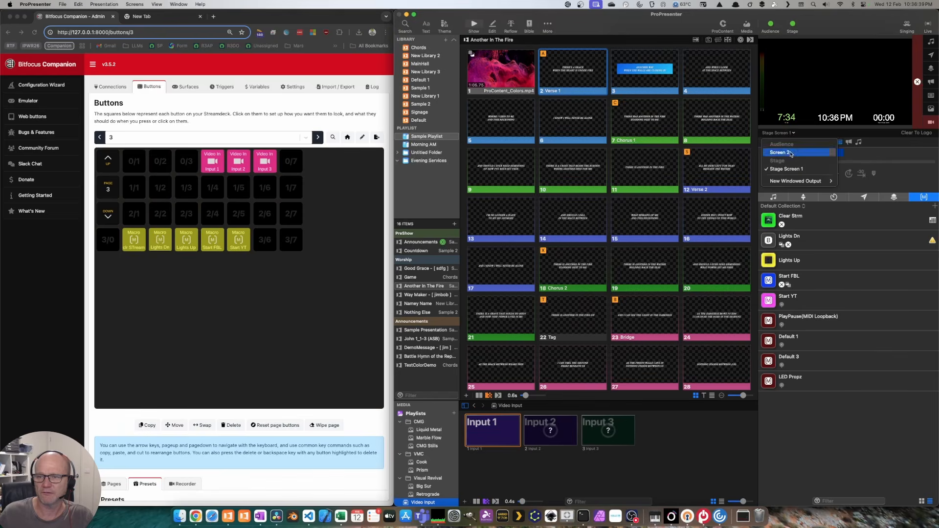
left_click(791, 153)
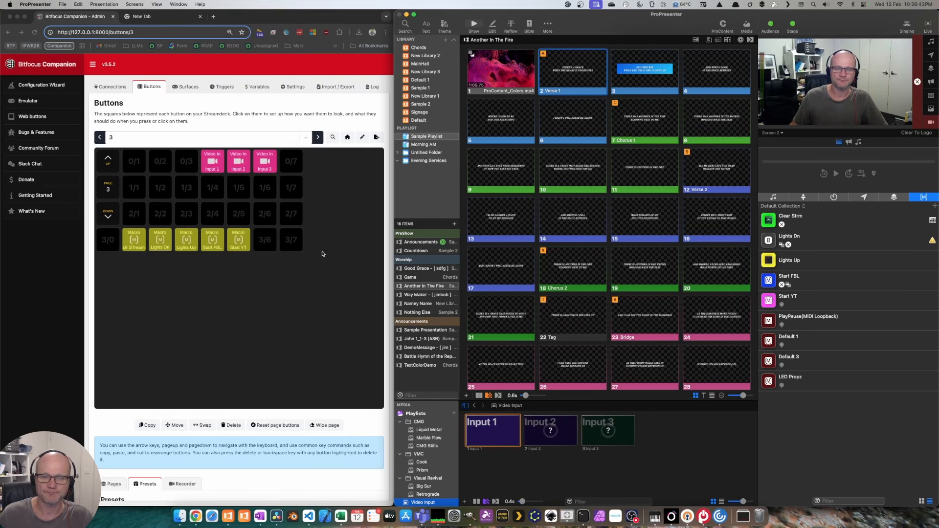
left_click(212, 162)
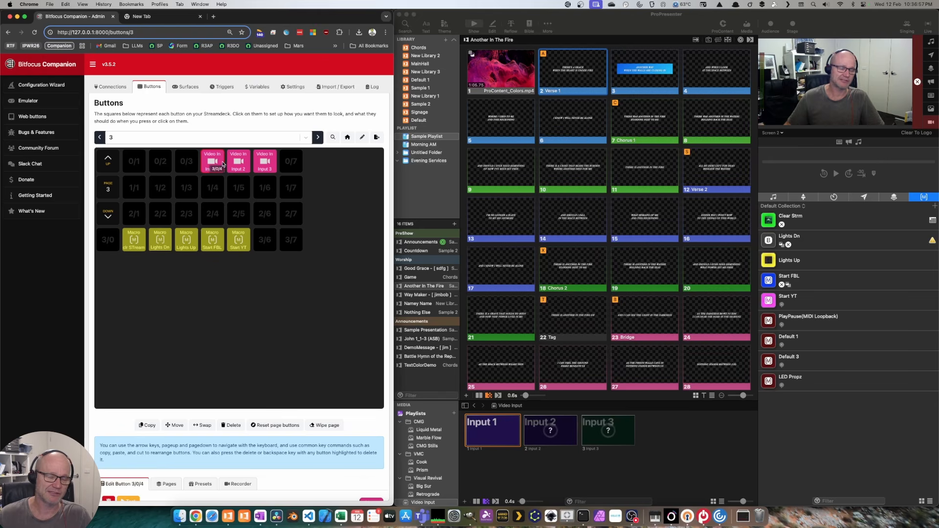
left_click(100, 137)
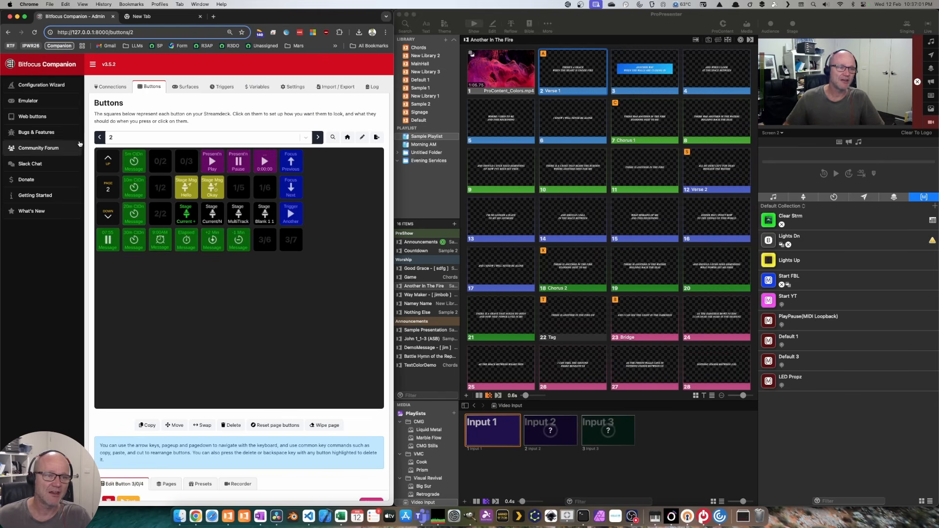
Step: On page 1, fire Clear Vid Inputs to black out the live video
left_click(100, 137)
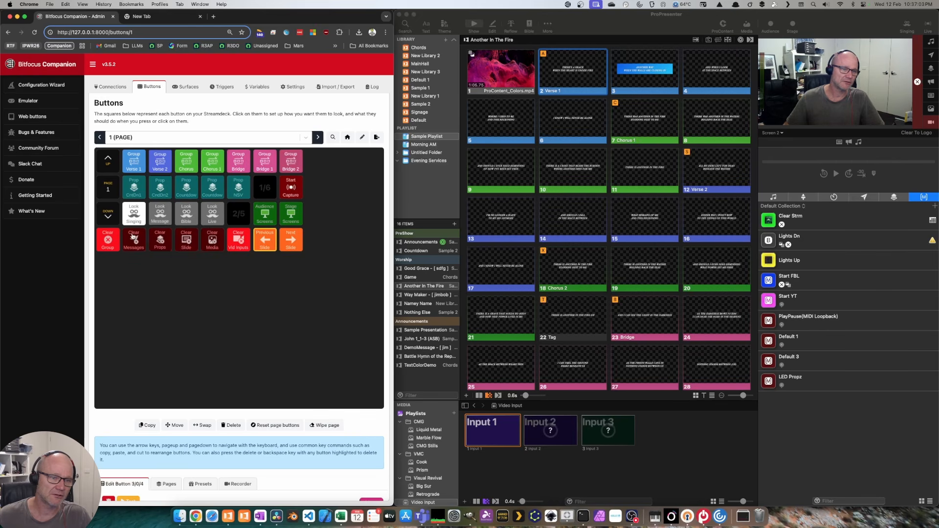
key("shift")
left_click(240, 243, "shift")
scroll(240, 243, "down", 1)
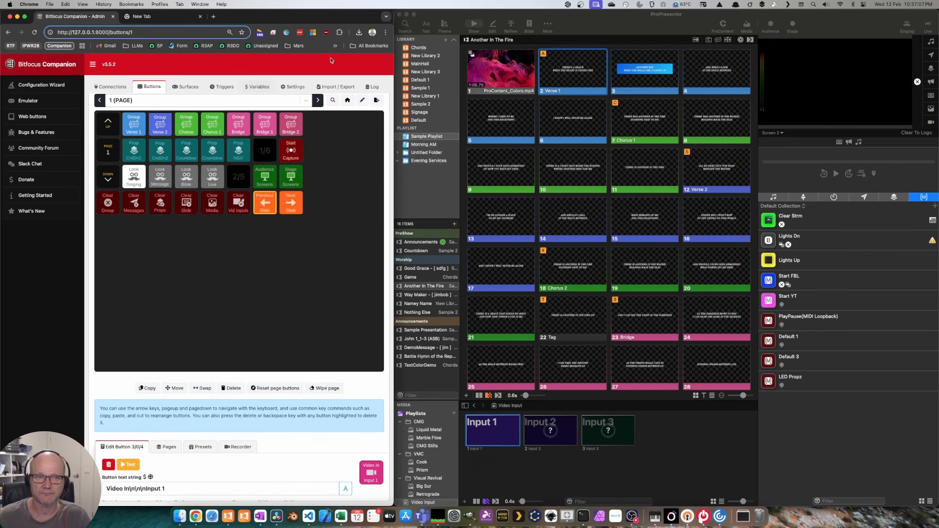
Step: Maximise Companion, show the Propresenter-API presets, and page forward to page 3
double_click(342, 22)
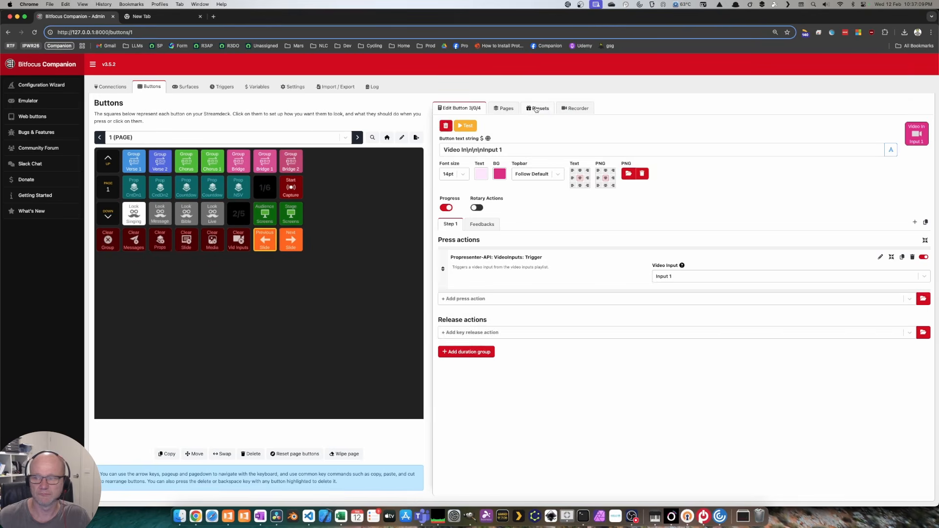
left_click(533, 109)
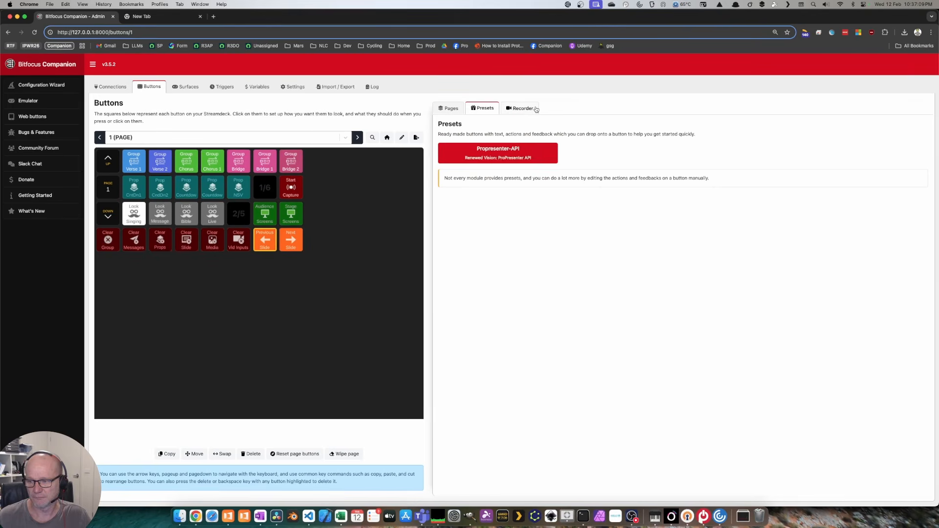
left_click(527, 158)
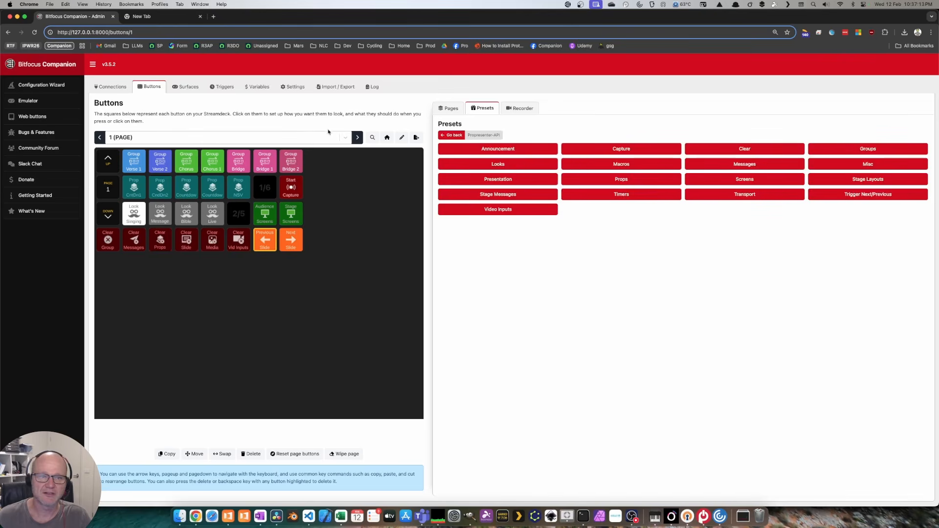
left_click(357, 138)
left_click(357, 137)
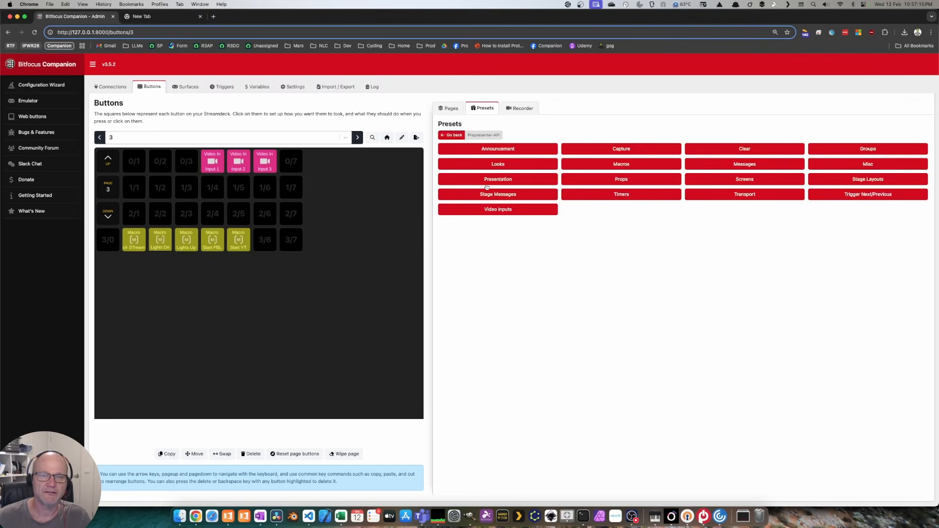
Step: Drag the Find Mouse preset from the Misc category onto button 3/7
left_click(878, 165)
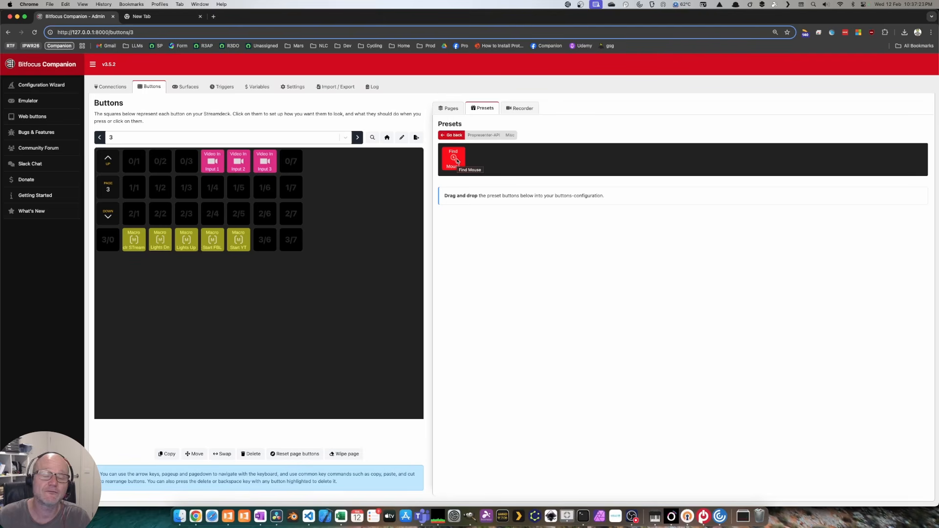
left_click_drag(456, 160, 293, 240)
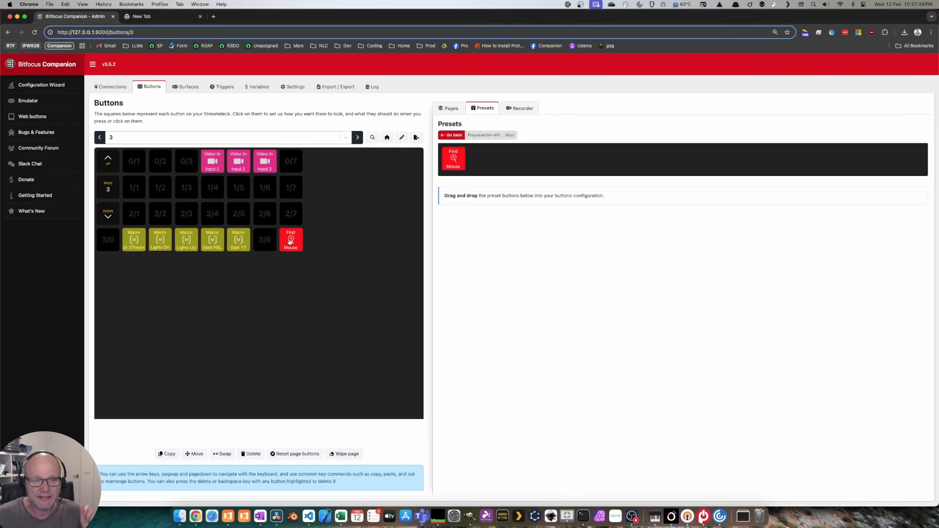
double_click(405, 20)
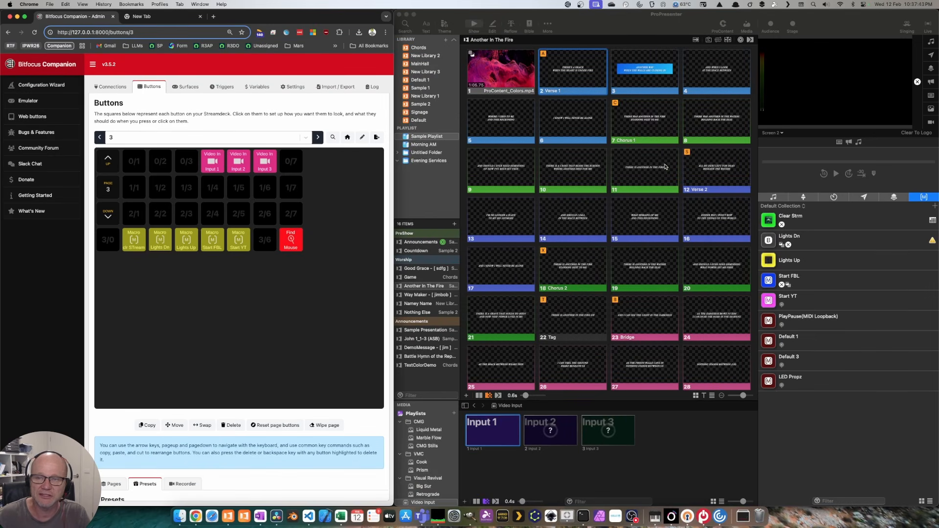
Step: Cover ProPresenter with a new blank Chrome window, then fire Find Mouse to bring it forward
left_click(297, 241)
left_click(469, 266)
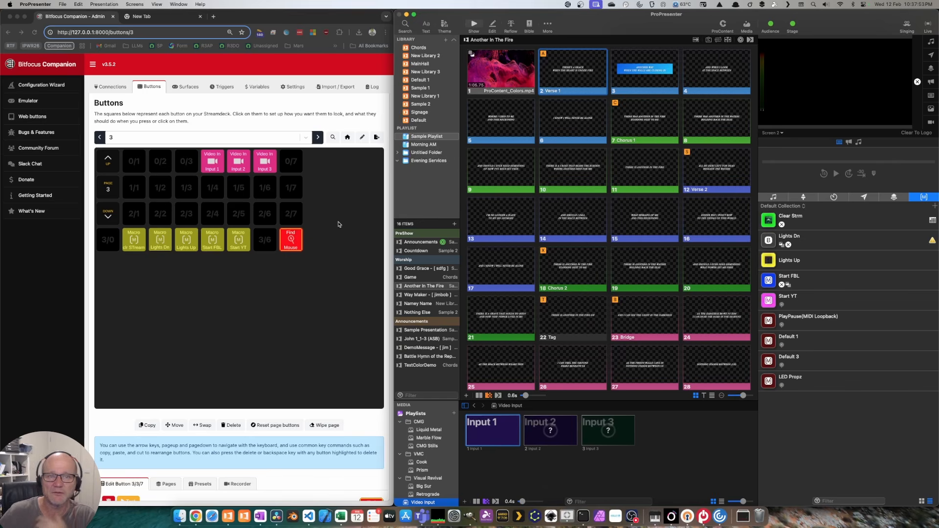
left_click(212, 18)
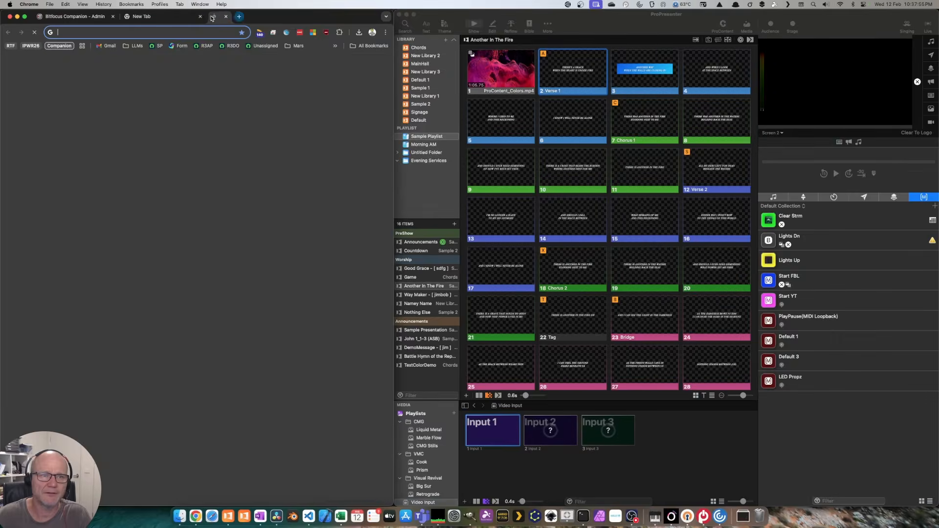
left_click_drag(217, 17, 757, 45)
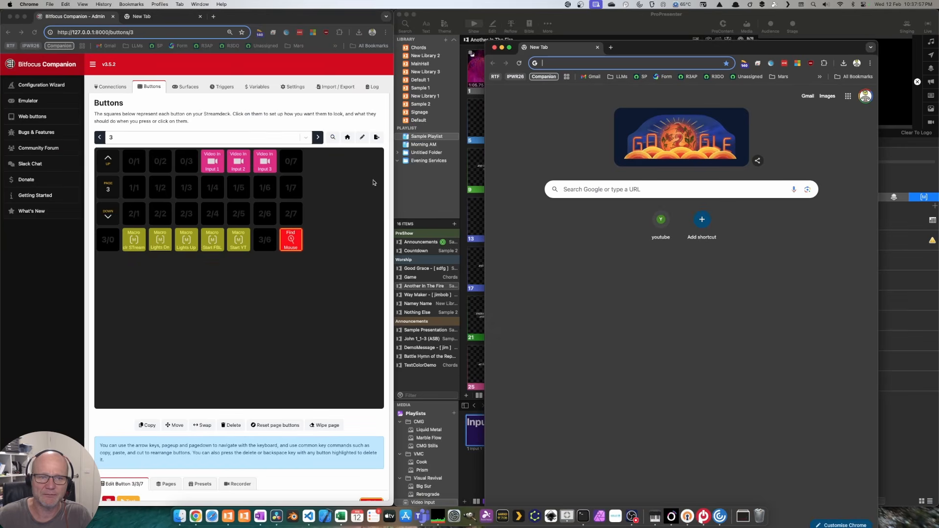
left_click(330, 227)
left_click(290, 238, "shift")
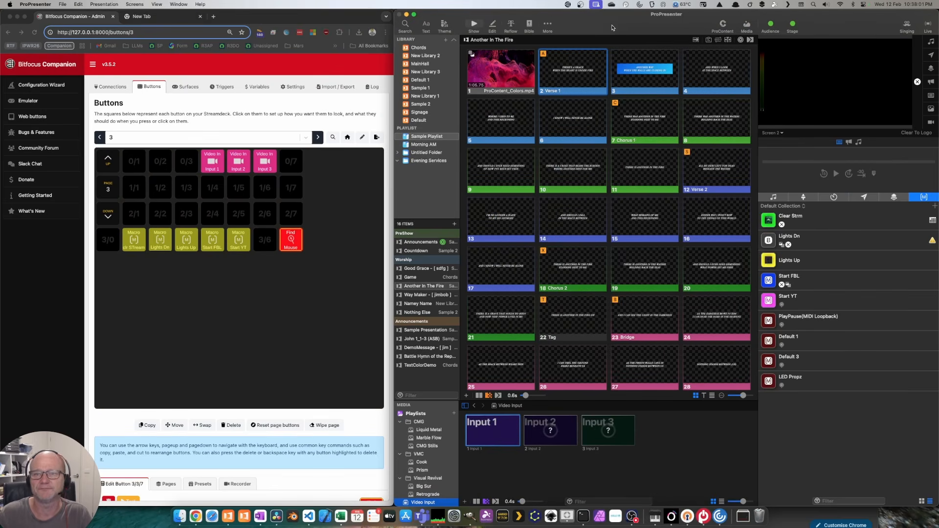
left_click(335, 235)
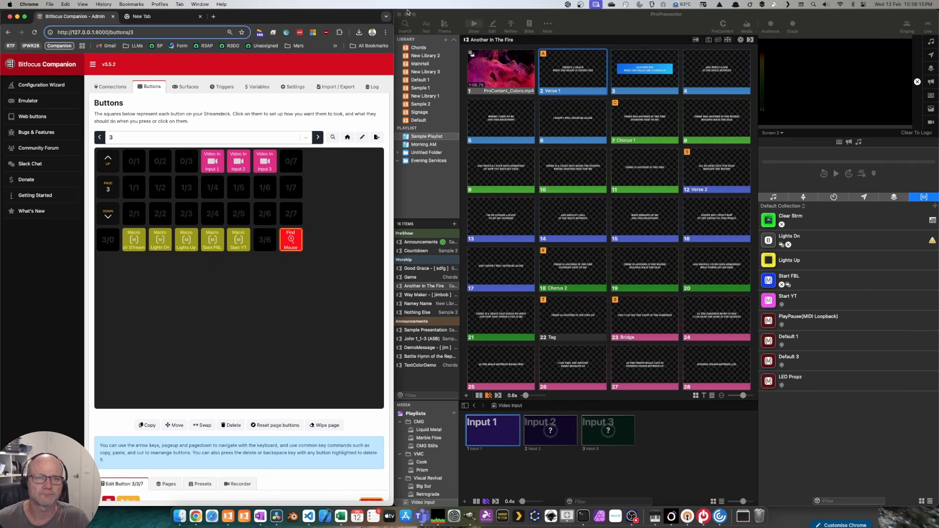
Step: Maximise Companion and list the Propresenter-API preset categories beside page 3
double_click(354, 21)
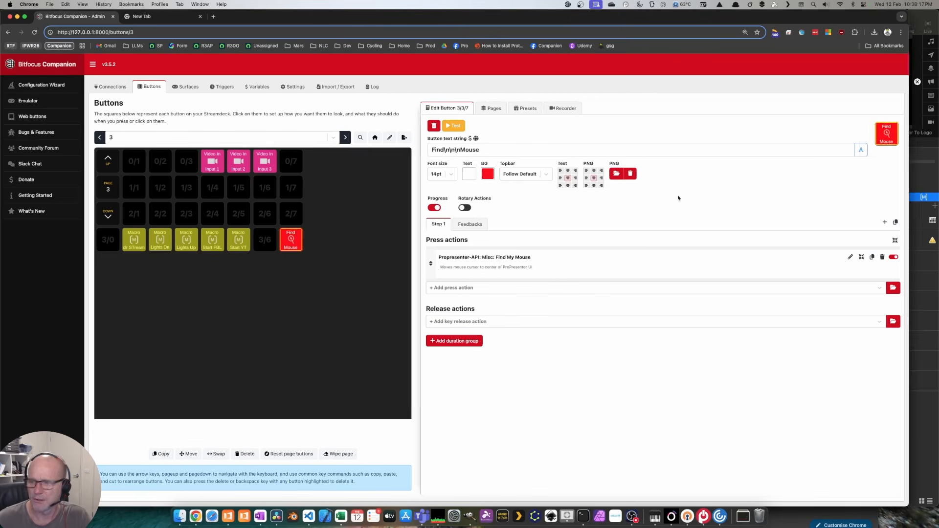
left_click(532, 108)
left_click(493, 152)
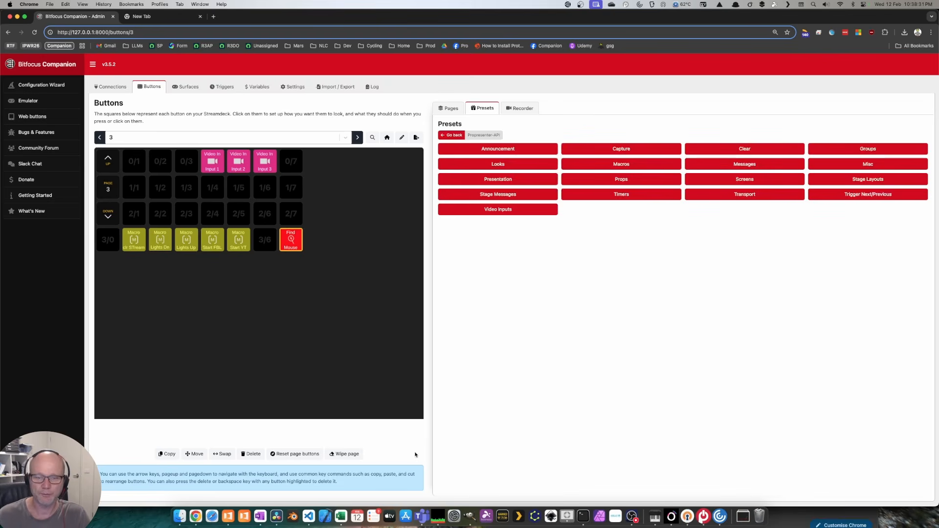
left_click(632, 516)
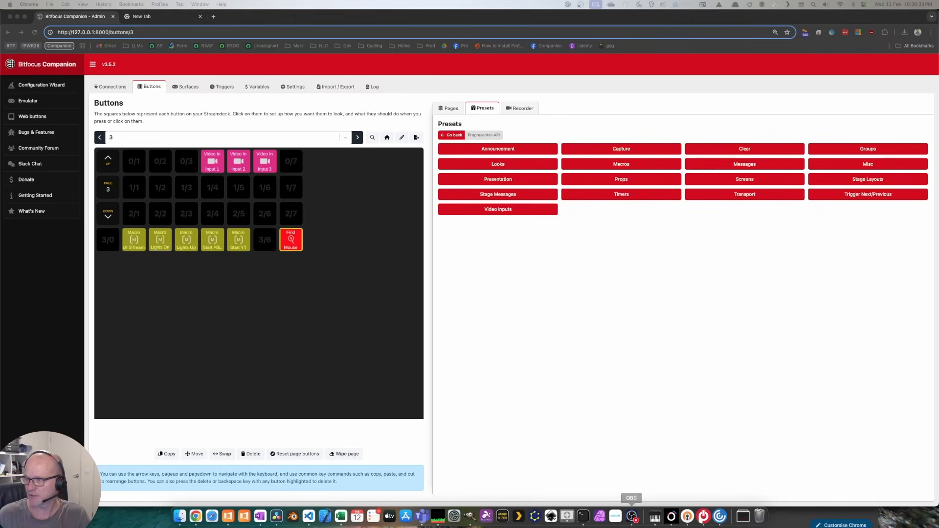